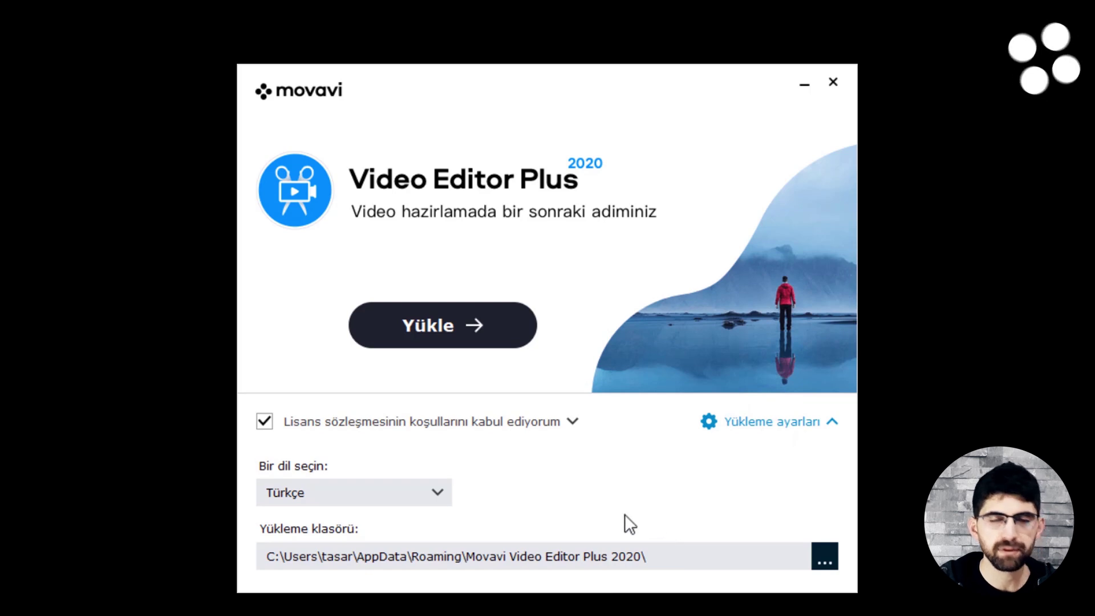
# - Install Movavi Video Editor Plus 2020 with the current setup options and launch it
pyautogui.click(809, 421)
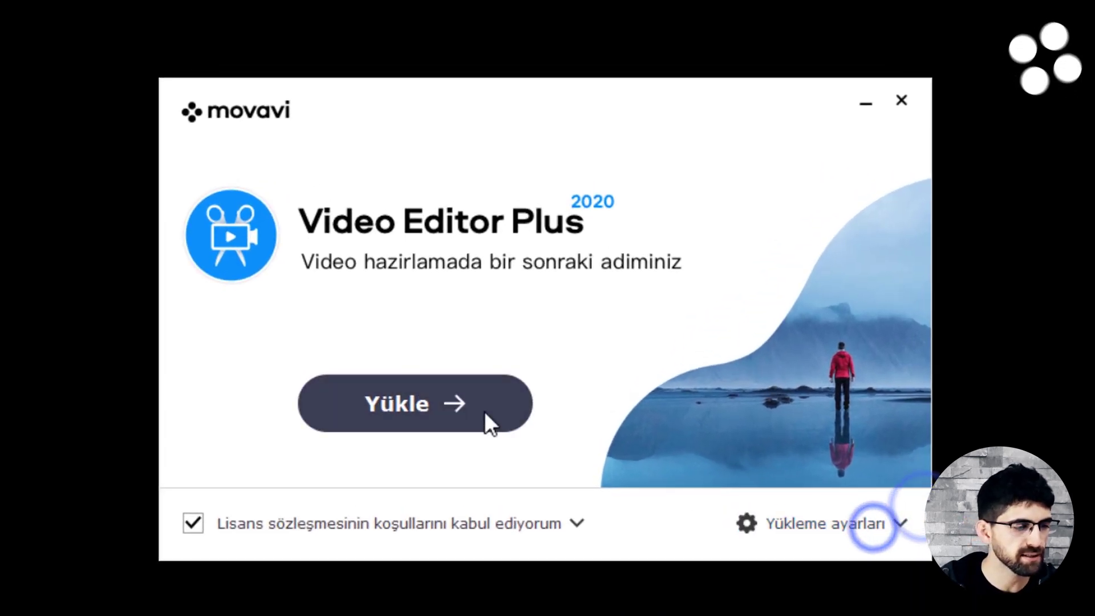
pyautogui.click(469, 422)
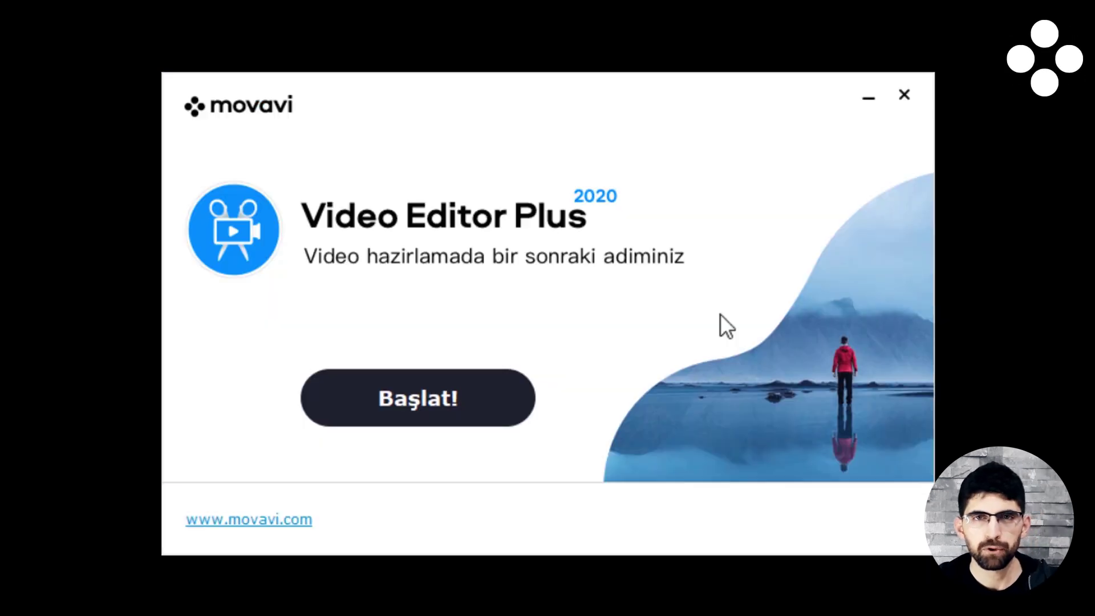
pyautogui.click(452, 393)
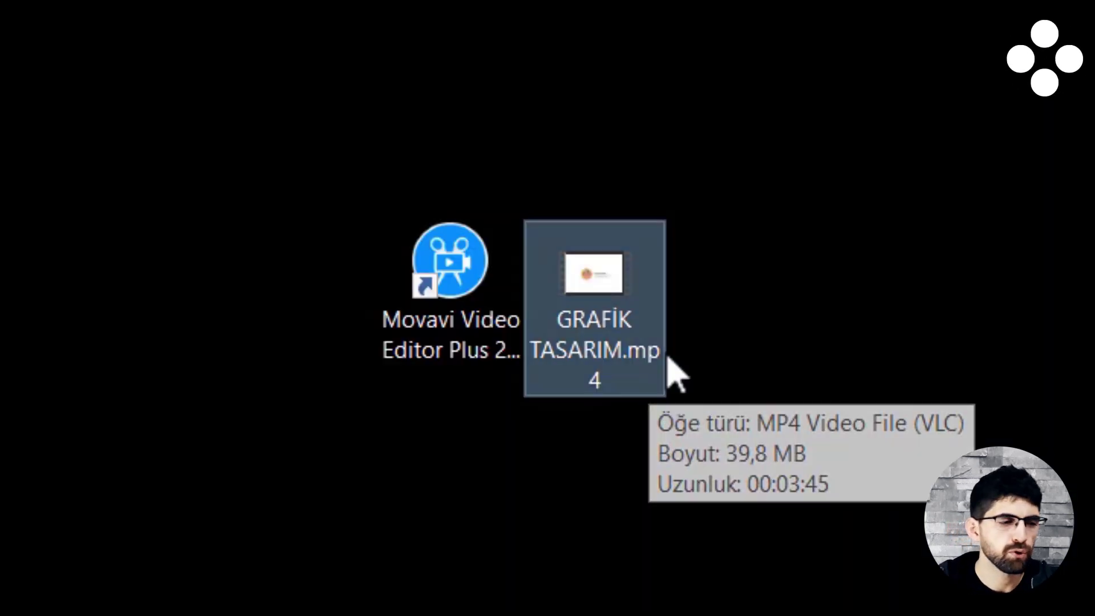
# - Add GRAFİK TASARIM.mp4 from the desktop to the start of the timeline's video track
pyautogui.moveTo(587, 319)
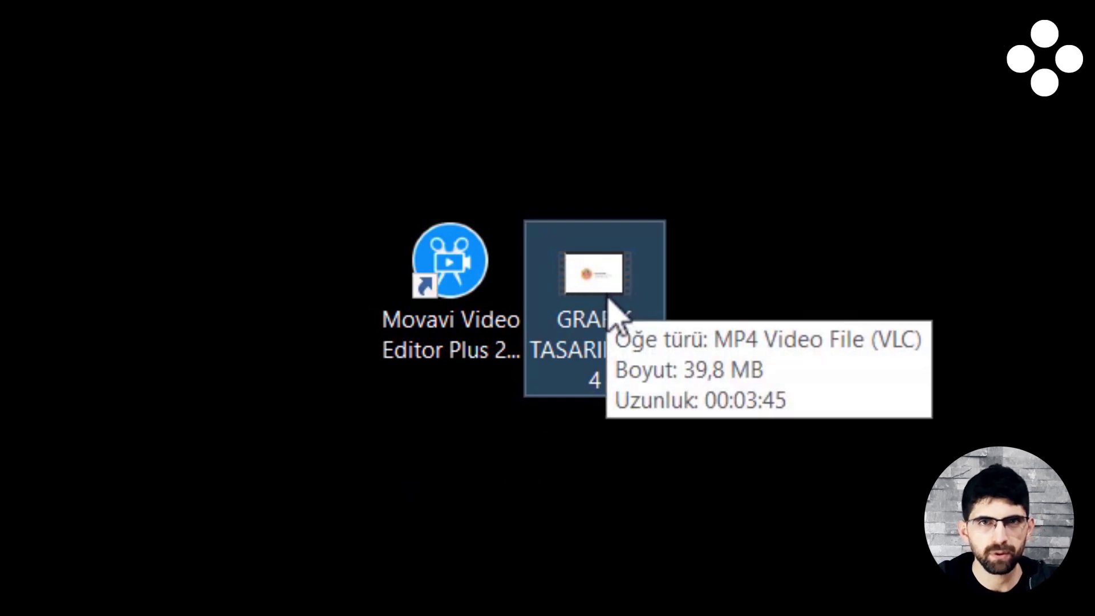
pyautogui.moveTo(587, 327); pyautogui.dragTo(592, 613)
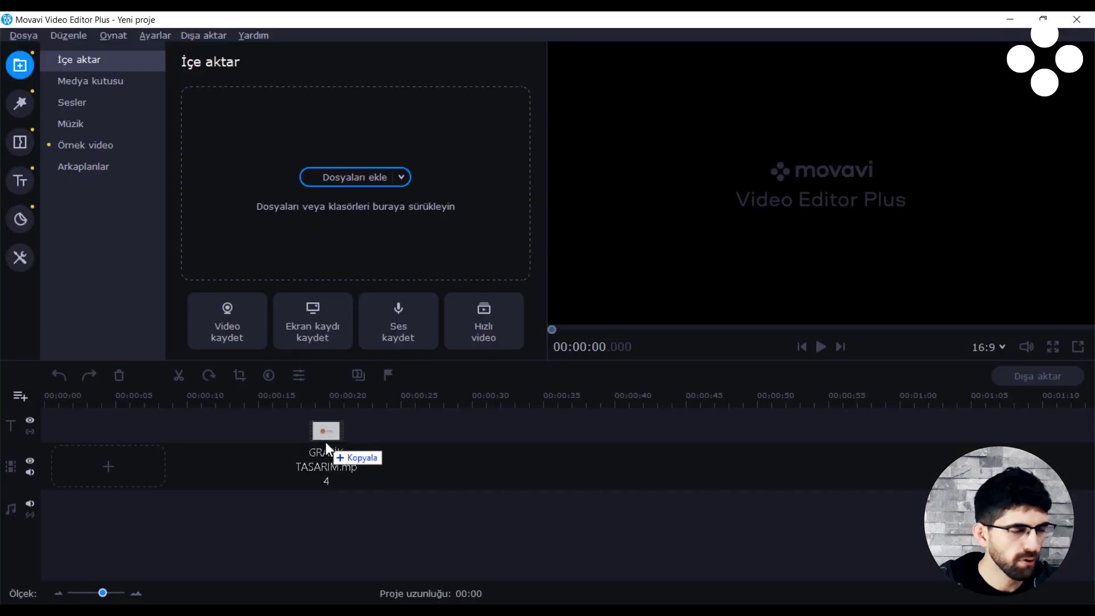
pyautogui.moveTo(326, 445); pyautogui.dragTo(112, 472)
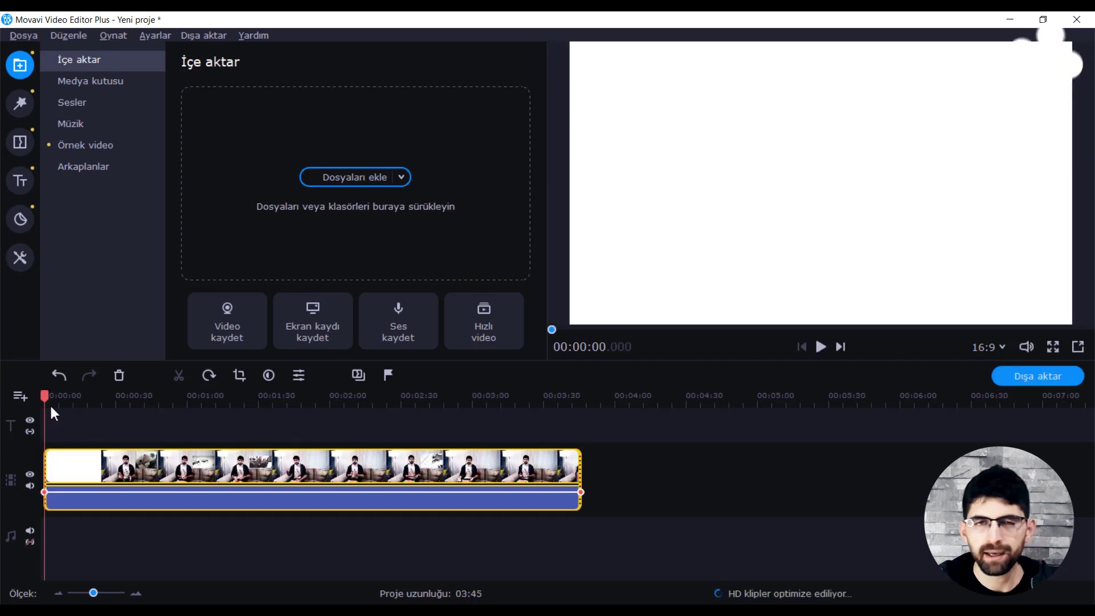
# - Preview the opening of the clip and trim the white logo intro off its start
pyautogui.press('space')
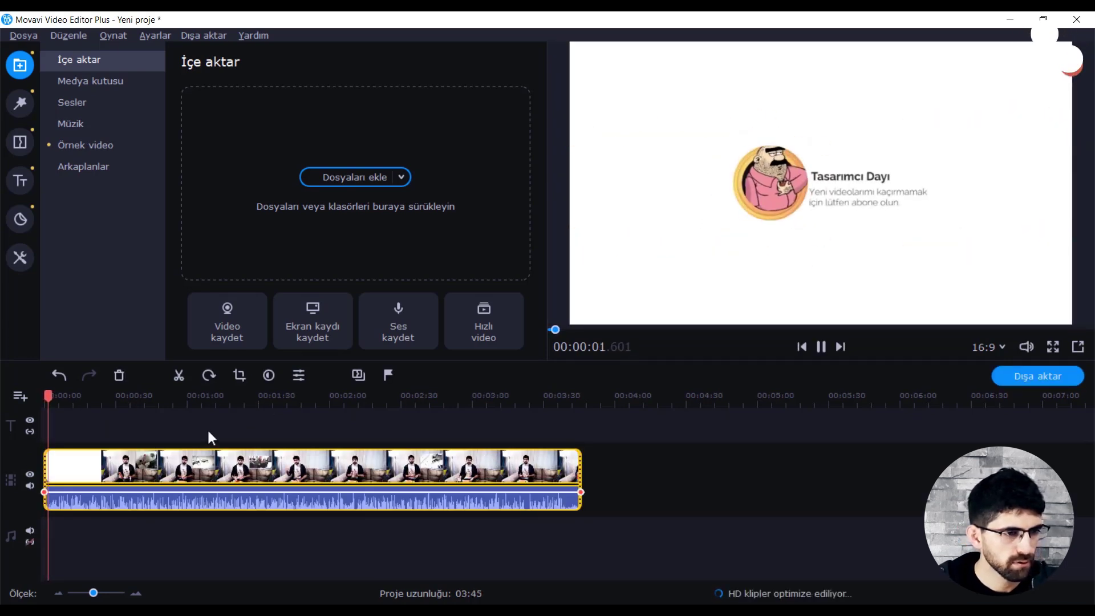
pyautogui.press('space')
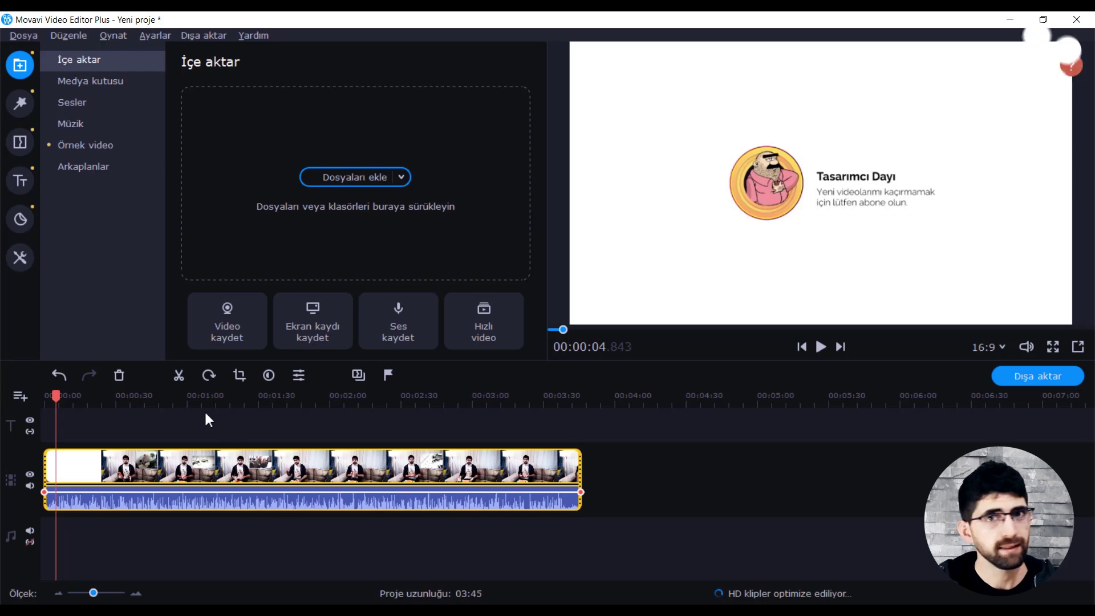
pyautogui.moveTo(55, 395); pyautogui.dragTo(82, 401)
pyautogui.hotkey('ctrl', 'z')
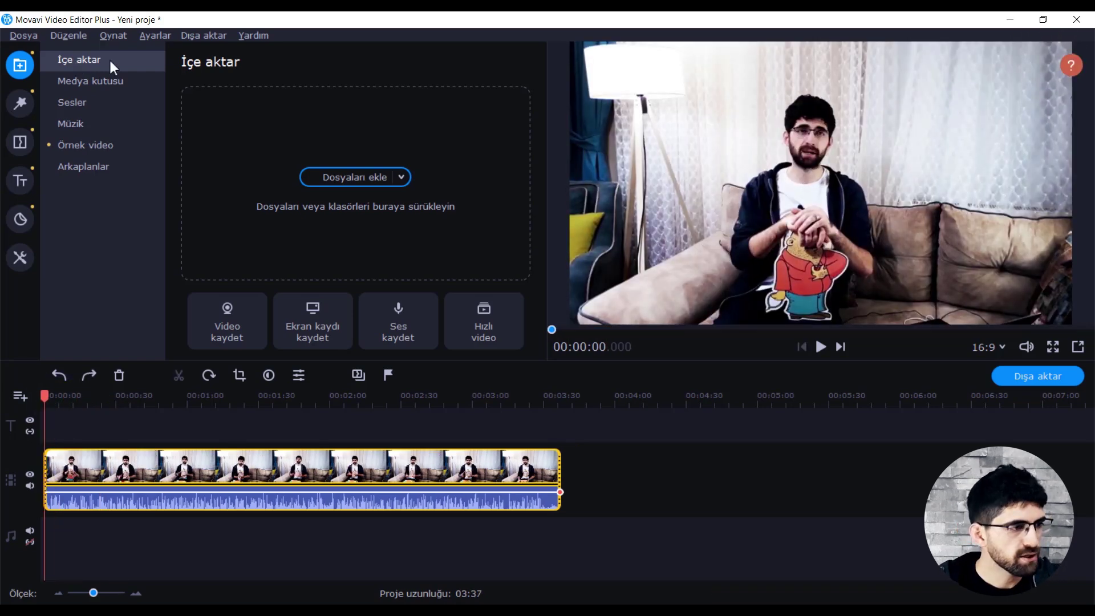
# - Try to import GRAFİK TASARIM.mp4 from the desktop folder with the add-files dialog
pyautogui.click(352, 176)
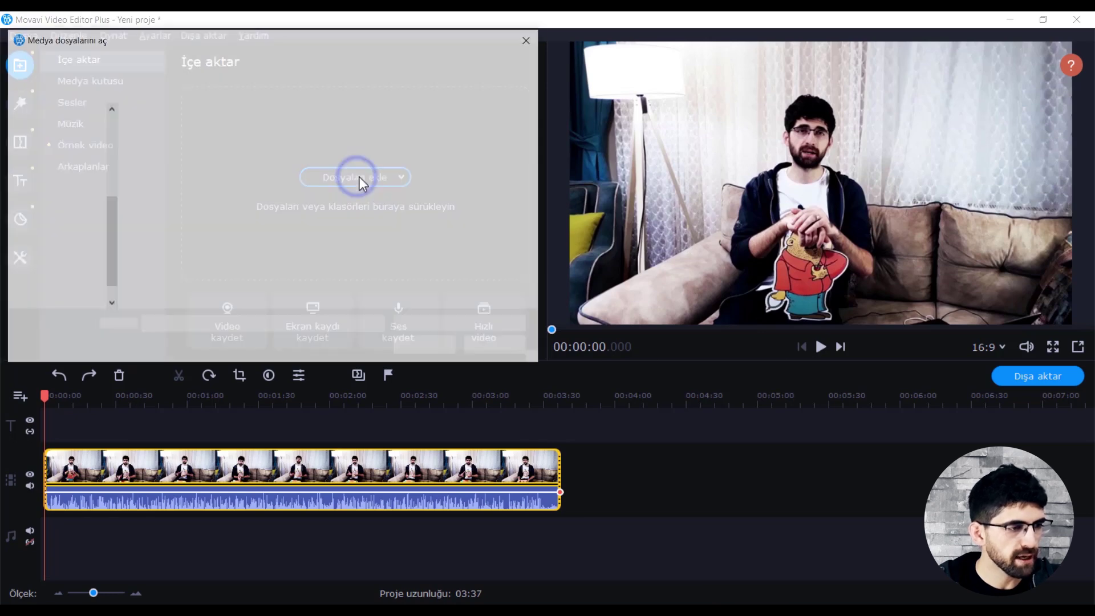
pyautogui.click(483, 236)
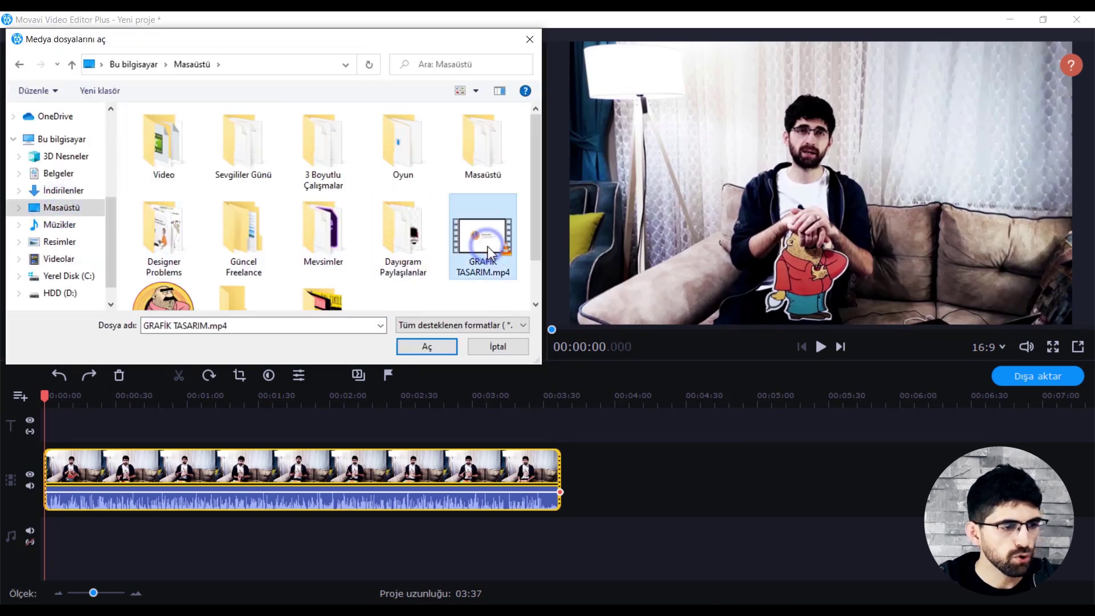
pyautogui.click(430, 352)
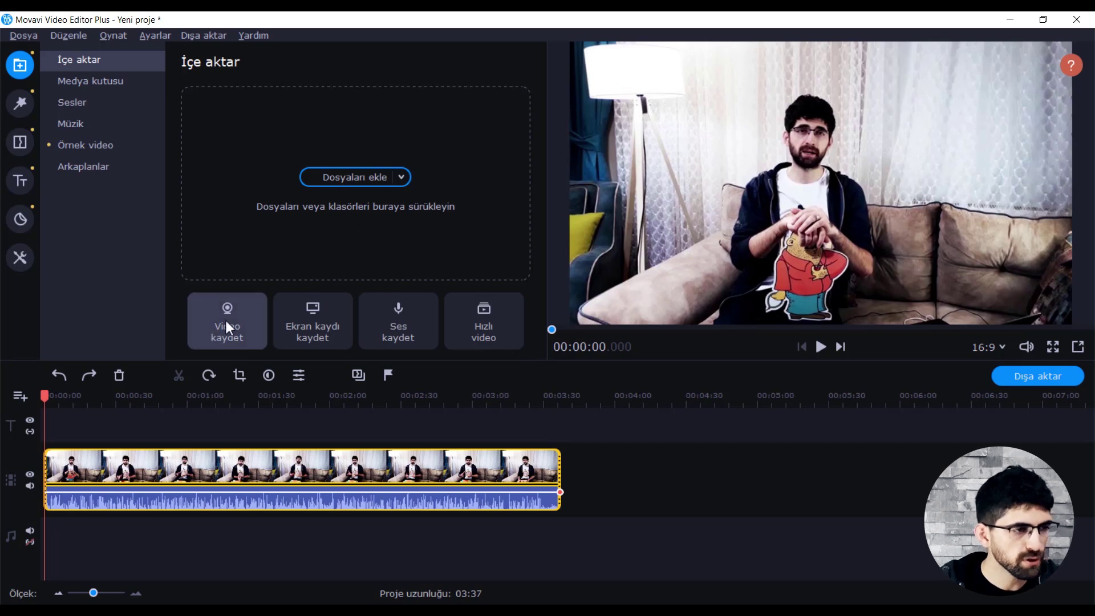
# - Examine the recording options, including the device choice for audio capture, and return to the import page
pyautogui.click(234, 300)
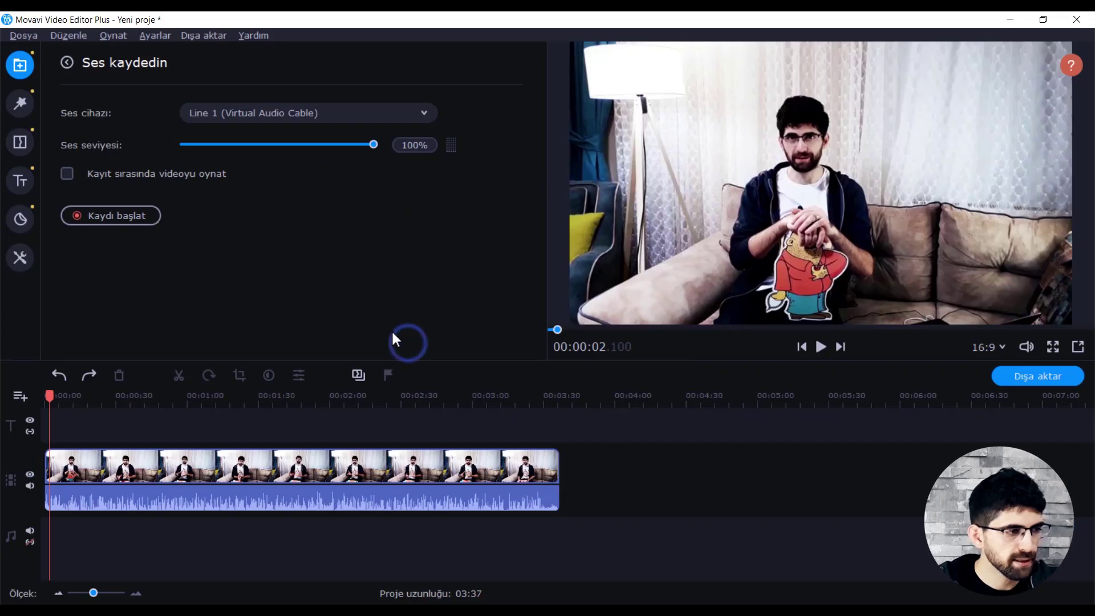
pyautogui.click(297, 115)
pyautogui.click(298, 115)
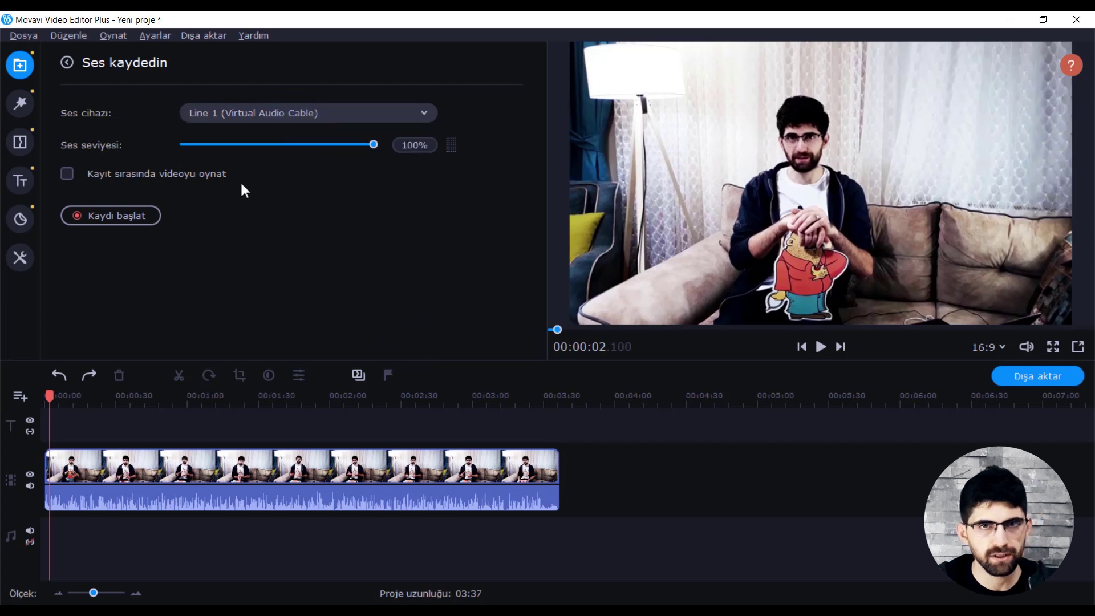
pyautogui.click(66, 62)
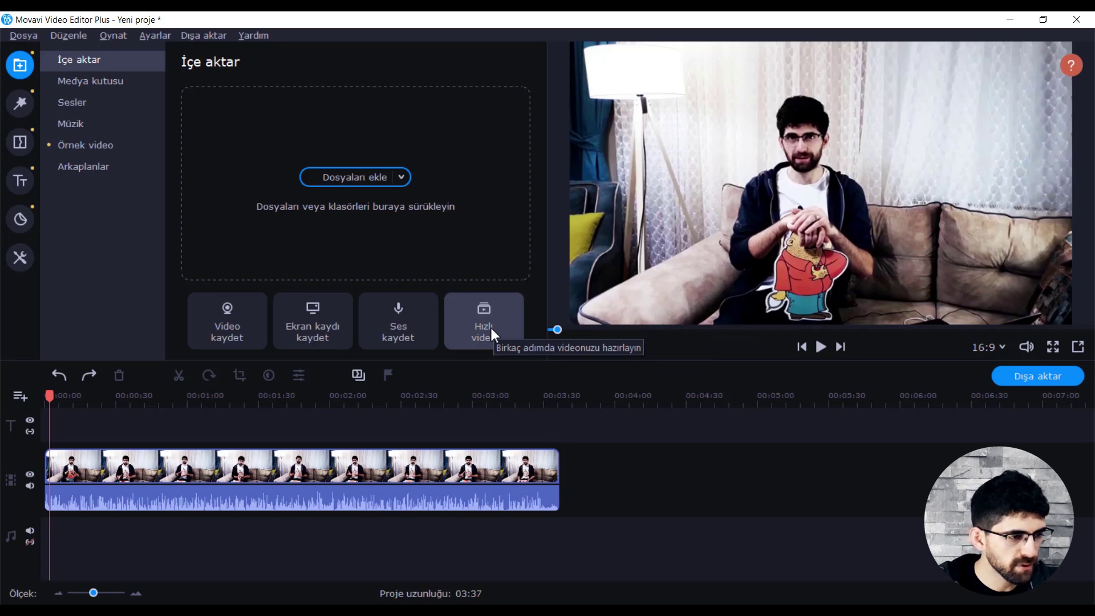
# - In a new quick video, remove the 00:03:45 clip from the files and sort the photos in random order (Rastgele)
pyautogui.click(491, 327)
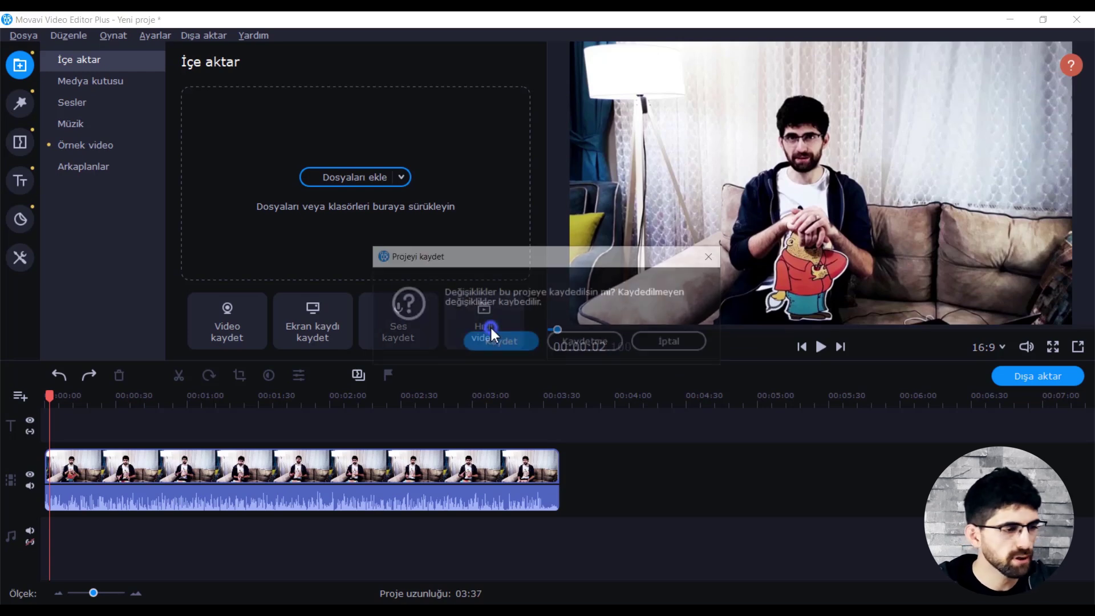
pyautogui.click(491, 337)
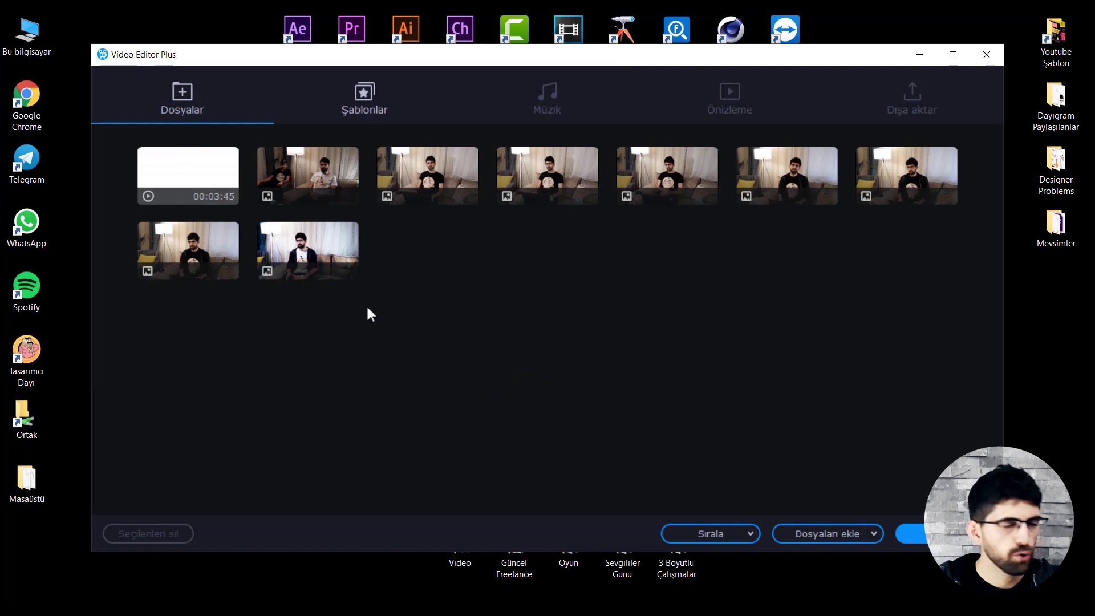
pyautogui.click(229, 160)
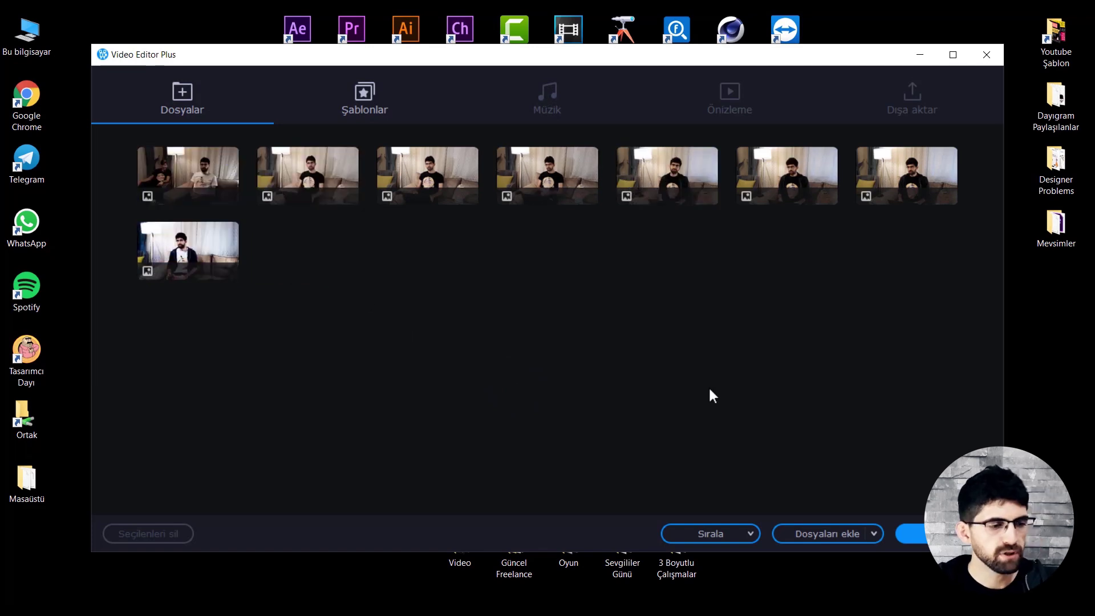
pyautogui.click(751, 532)
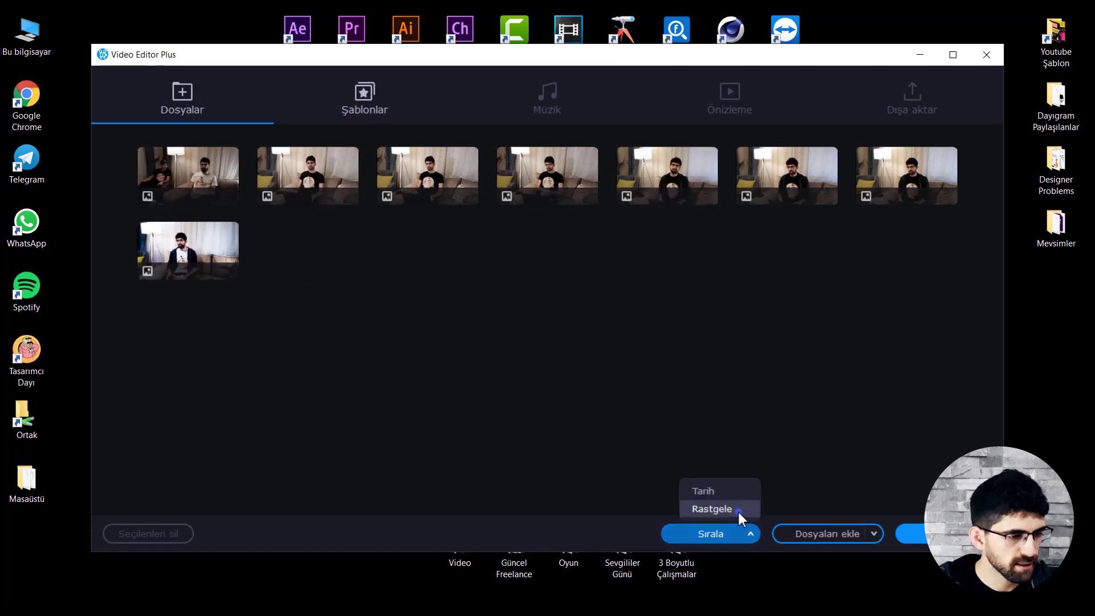
pyautogui.click(737, 508)
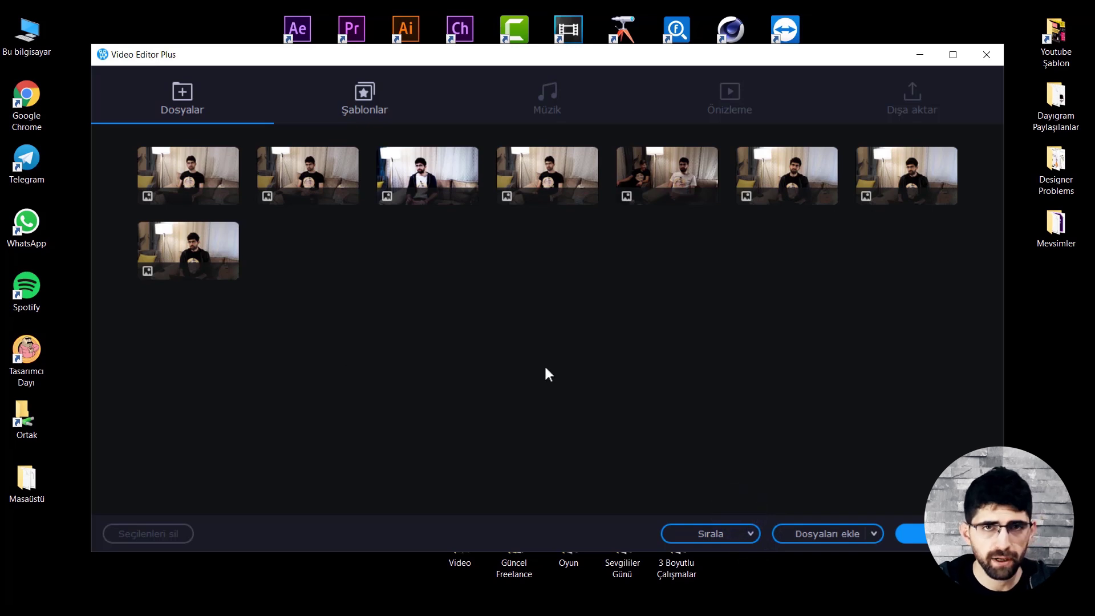
# - Choose the Geometrik geçişler template for the quick video
pyautogui.click(365, 95)
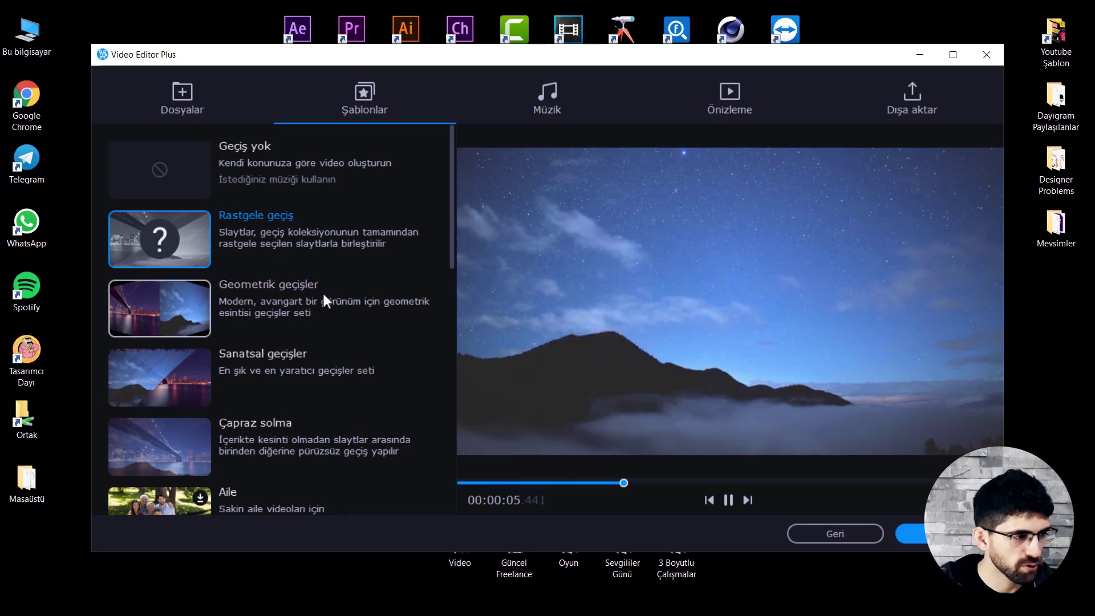
pyautogui.click(322, 294)
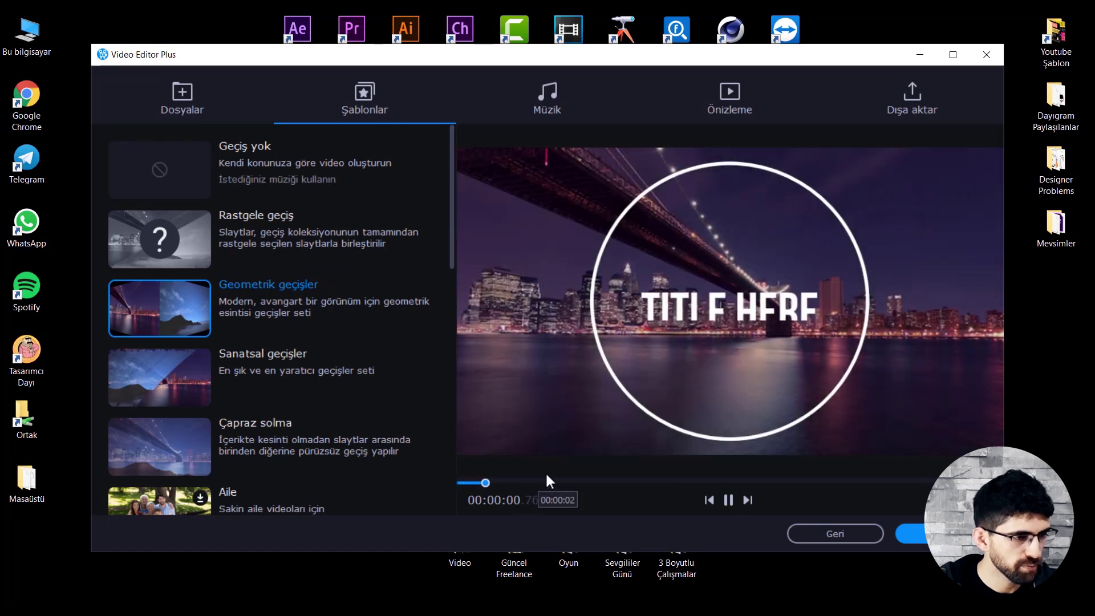
pyautogui.scroll(-8, 353, 322)
pyautogui.scroll(3, 349, 325)
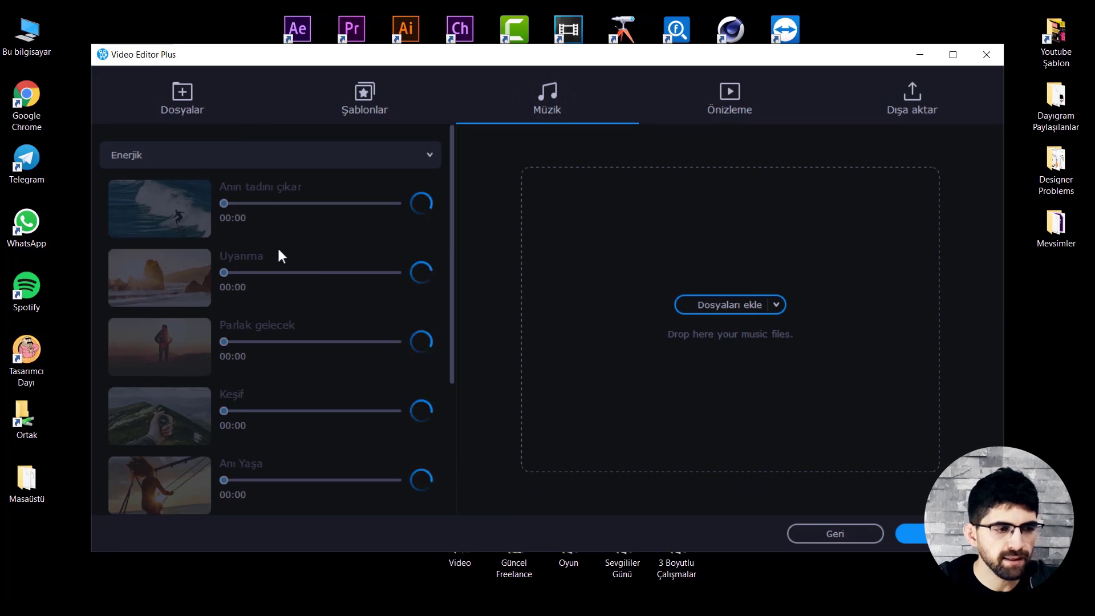
# - Add the track Meraklı yavru kedi from the Hareketli music category to the quick video
pyautogui.click(149, 155)
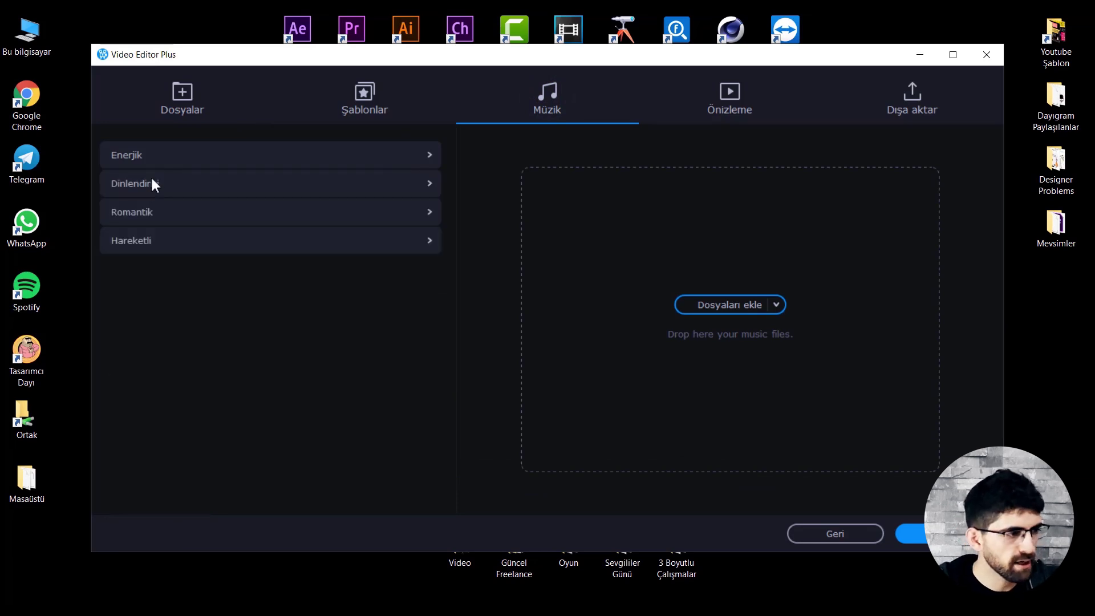
pyautogui.click(159, 241)
pyautogui.click(159, 241)
pyautogui.click(211, 245)
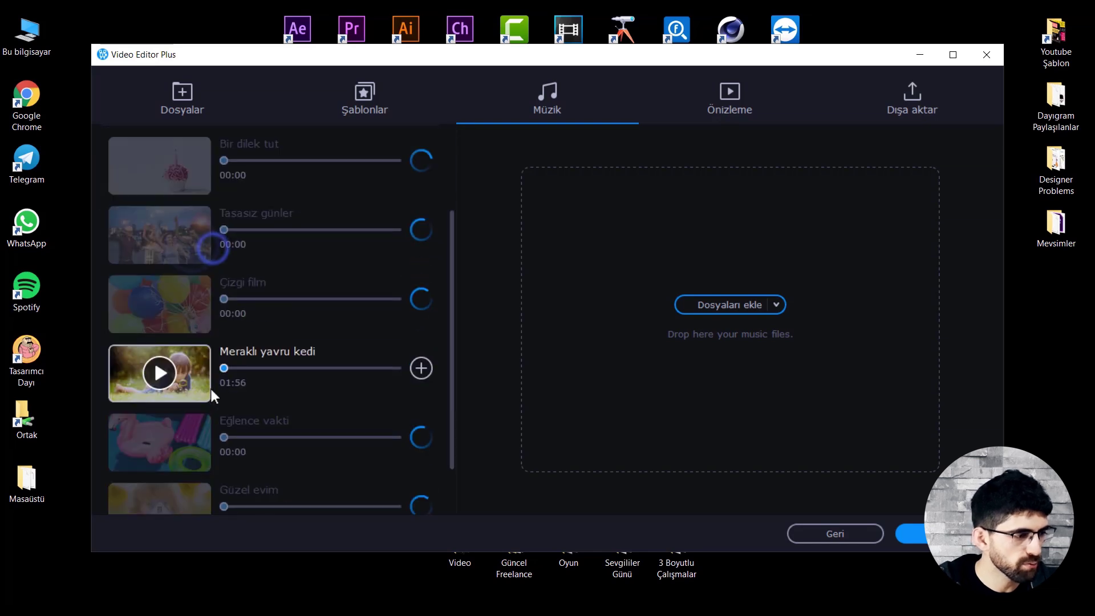
pyautogui.click(420, 368)
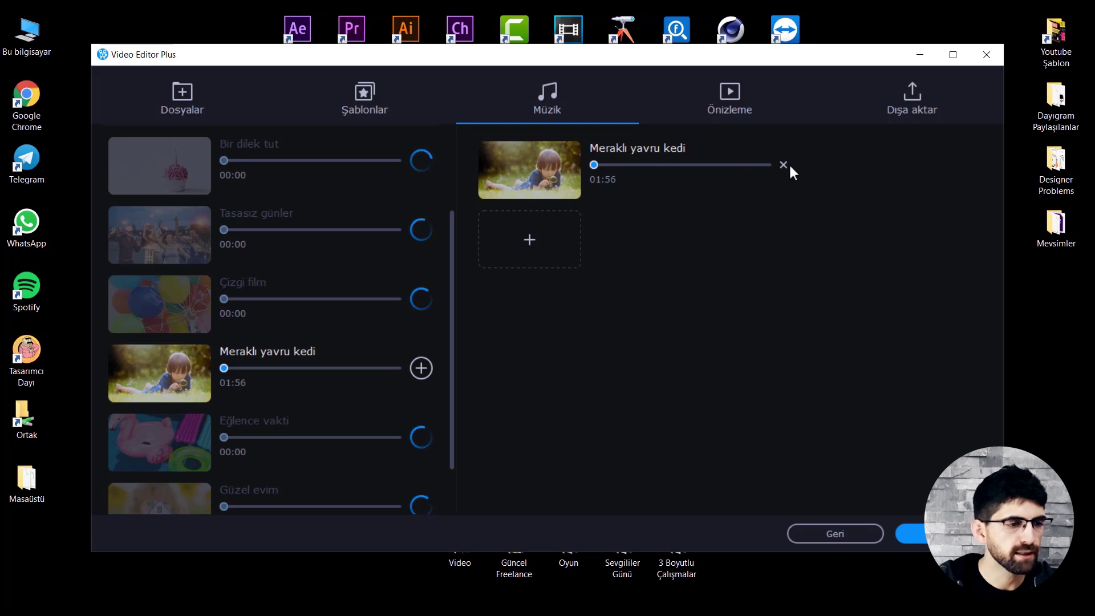
# - Set the opening title to TASARIMCI DAYI with the subtitle YOUTUBE, disable the closing titles and apply the changes
pyautogui.click(730, 96)
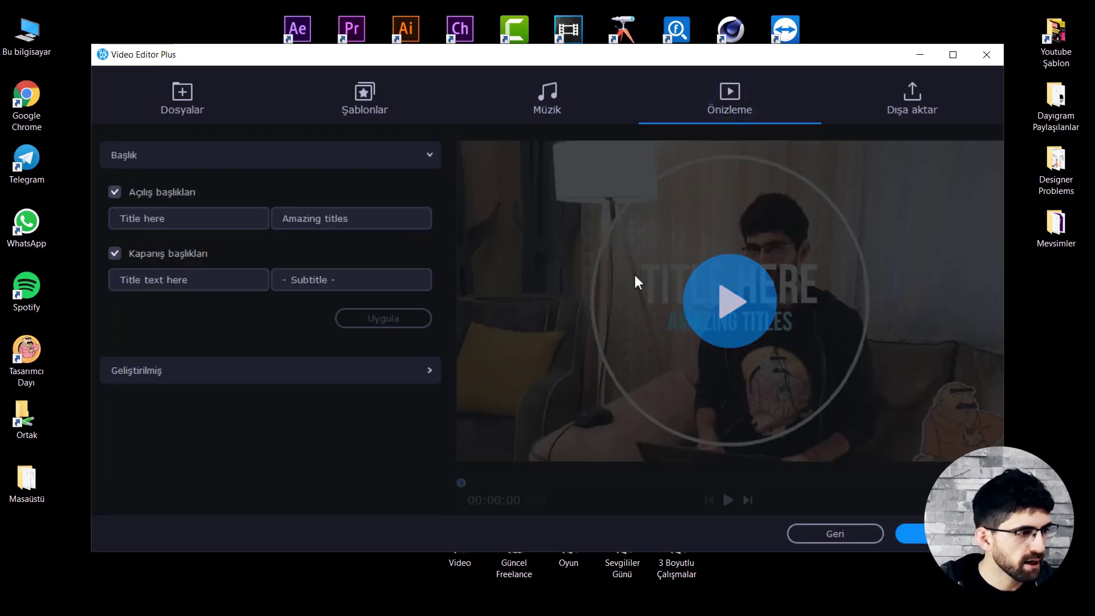
pyautogui.click(196, 214)
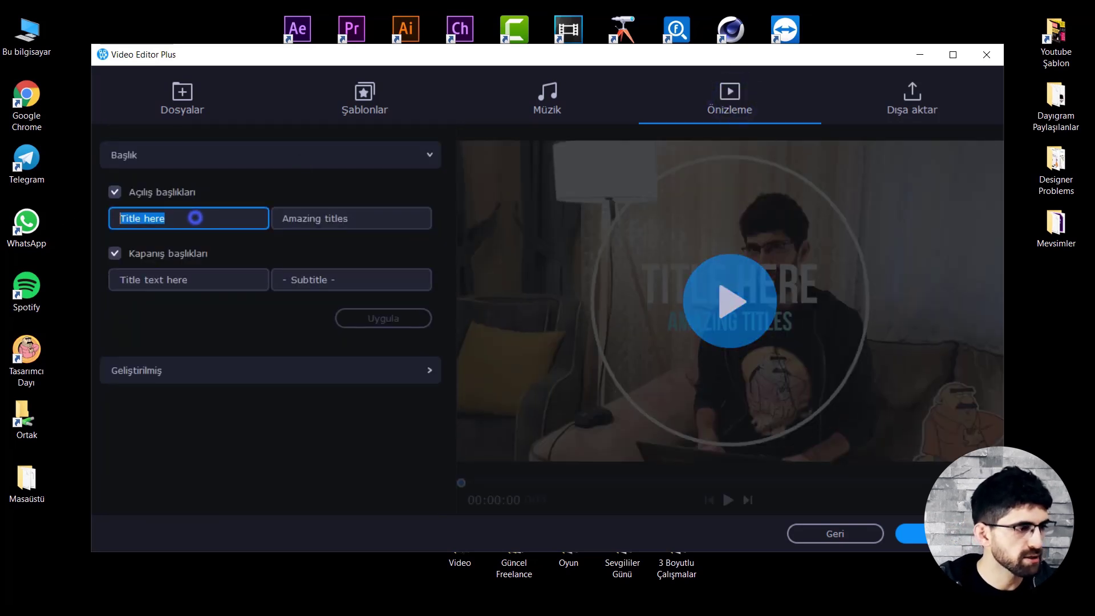
pyautogui.write('TASARIMCI')
pyautogui.write('DAYI')
pyautogui.press('Tab')
pyautogui.write('YOUTUB')
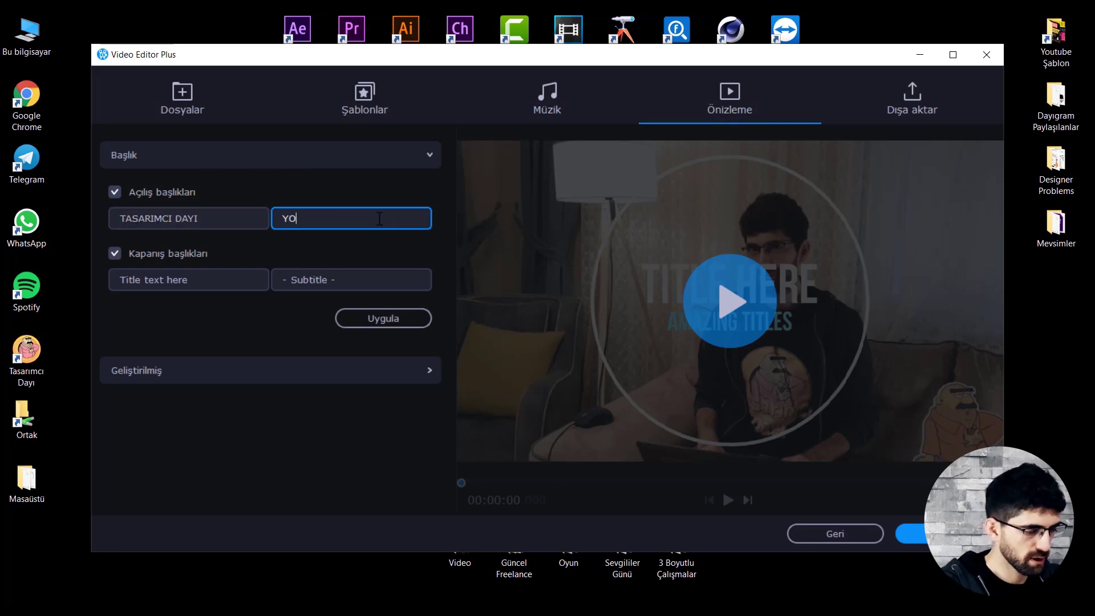
pyautogui.click(381, 318)
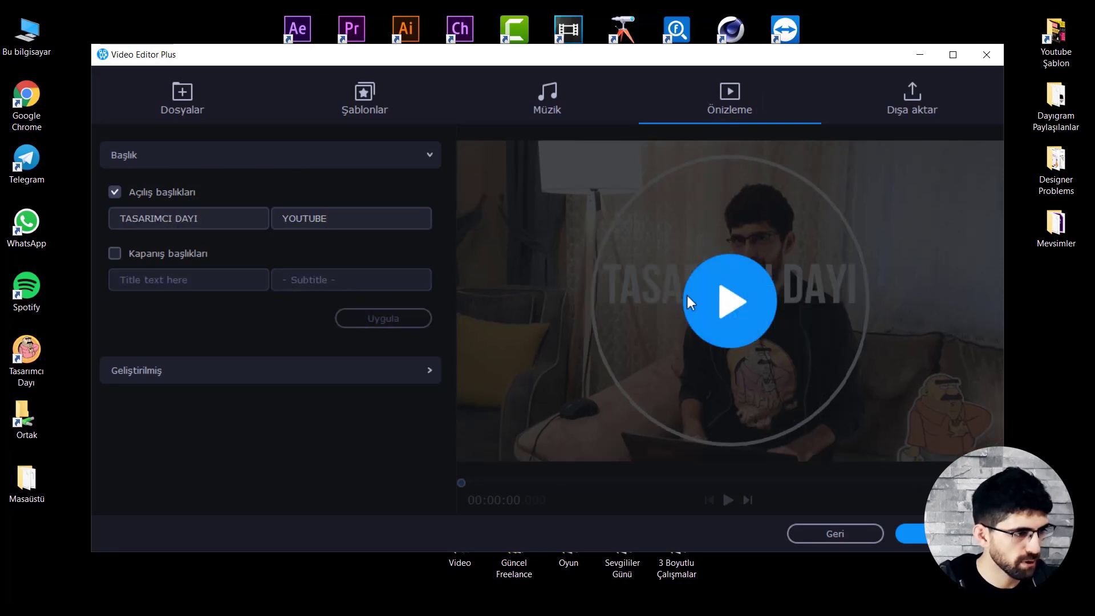
# - Lengthen the quick video to a total duration of 13 seconds and proceed to its export options
pyautogui.click(321, 365)
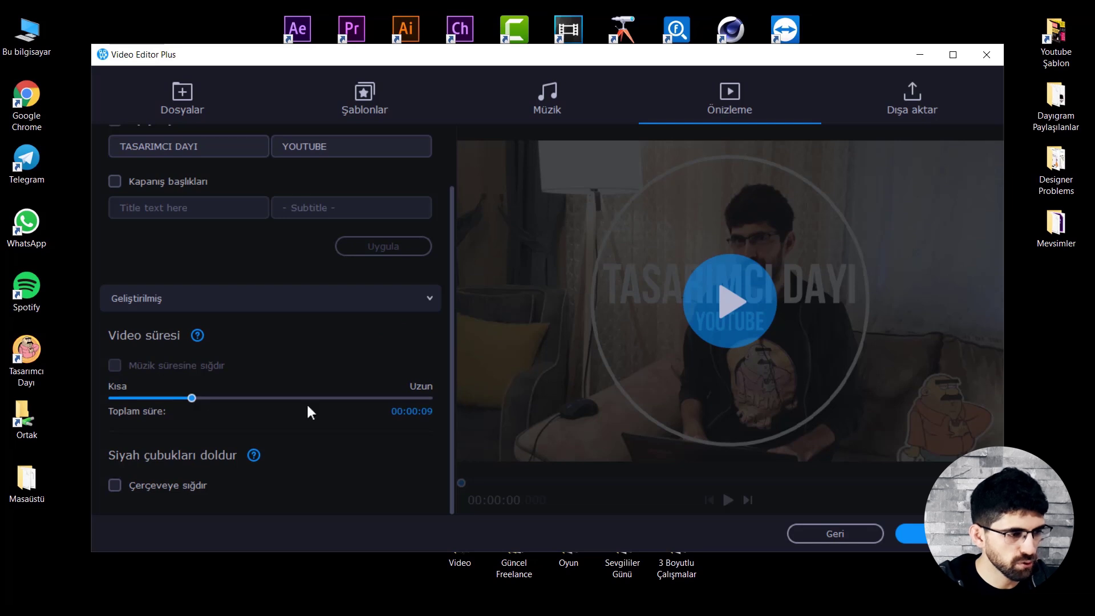
pyautogui.moveTo(198, 404); pyautogui.dragTo(208, 407)
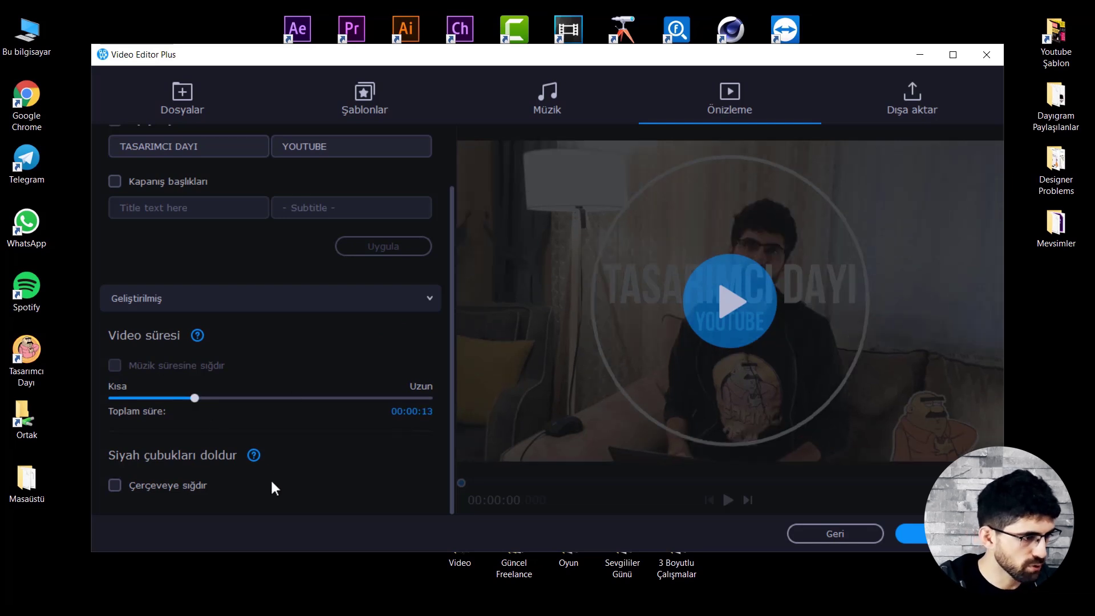
pyautogui.click(117, 368)
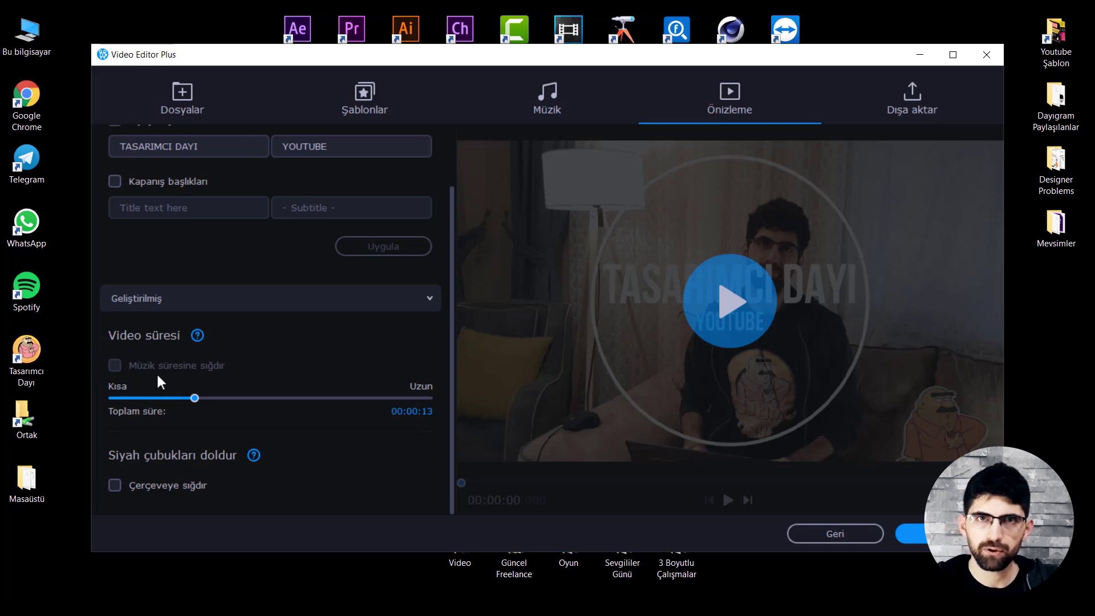
pyautogui.scroll(2, 243, 359)
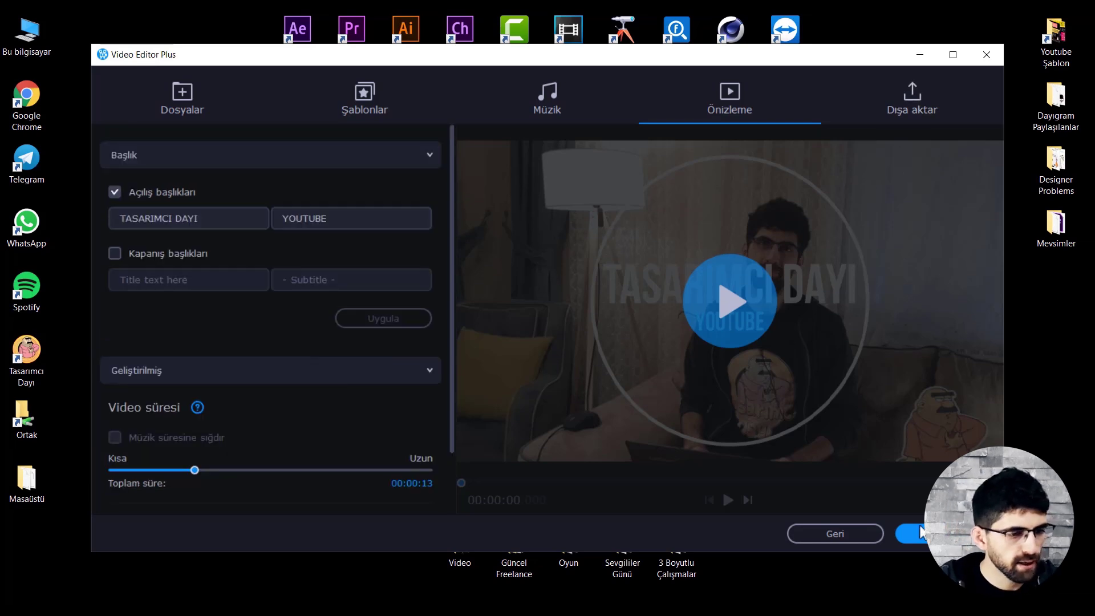
pyautogui.click(631, 422)
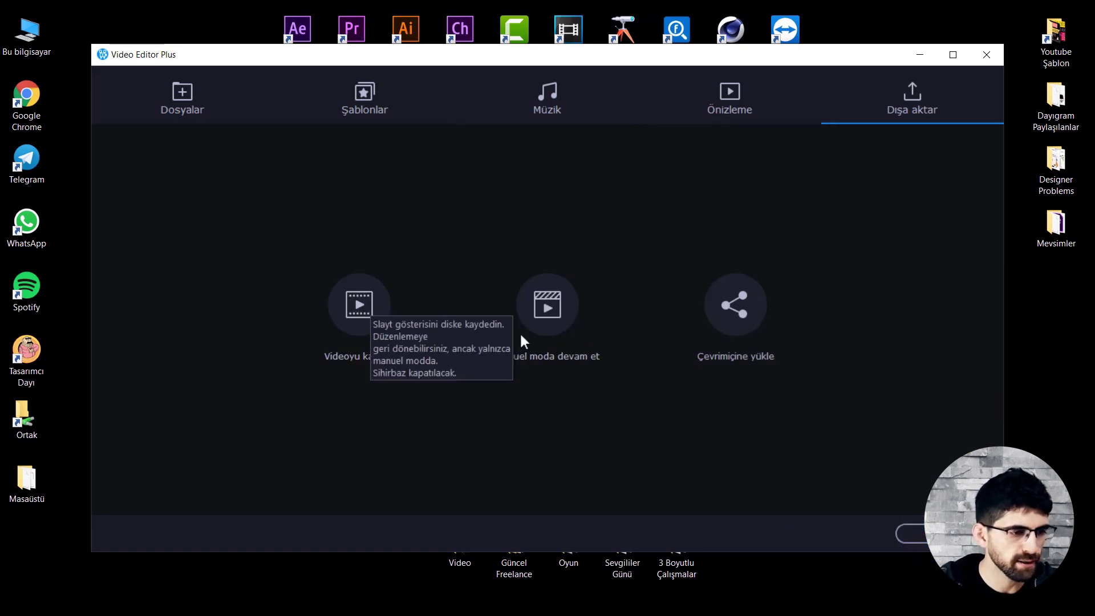
# - Review the online upload and device export options for the quick video, and leave without exporting
pyautogui.click(736, 317)
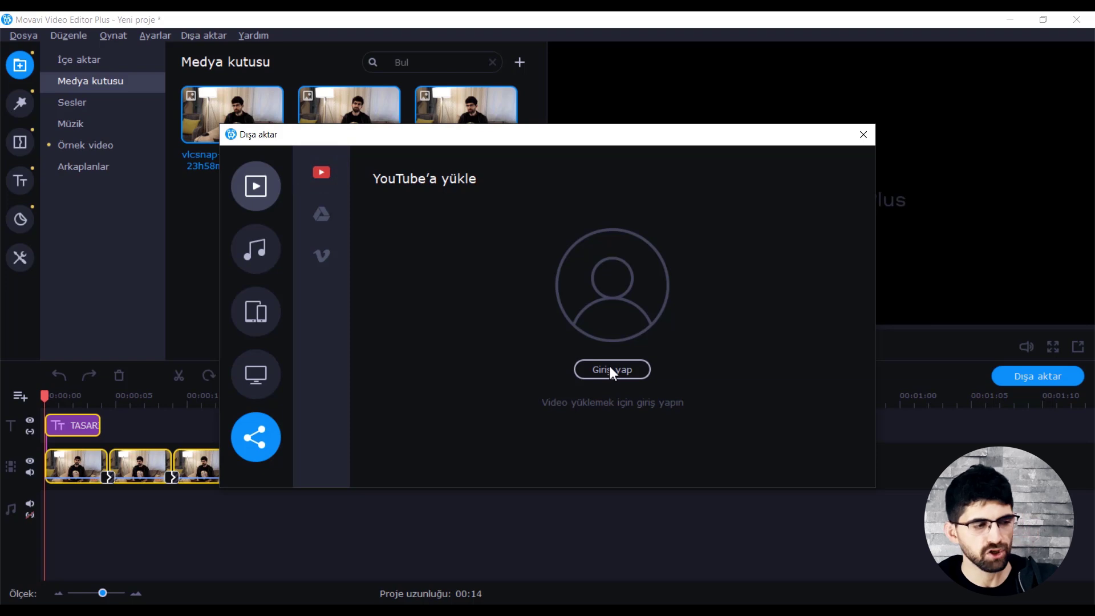
pyautogui.press('Down')
pyautogui.click(300, 237)
pyautogui.click(256, 311)
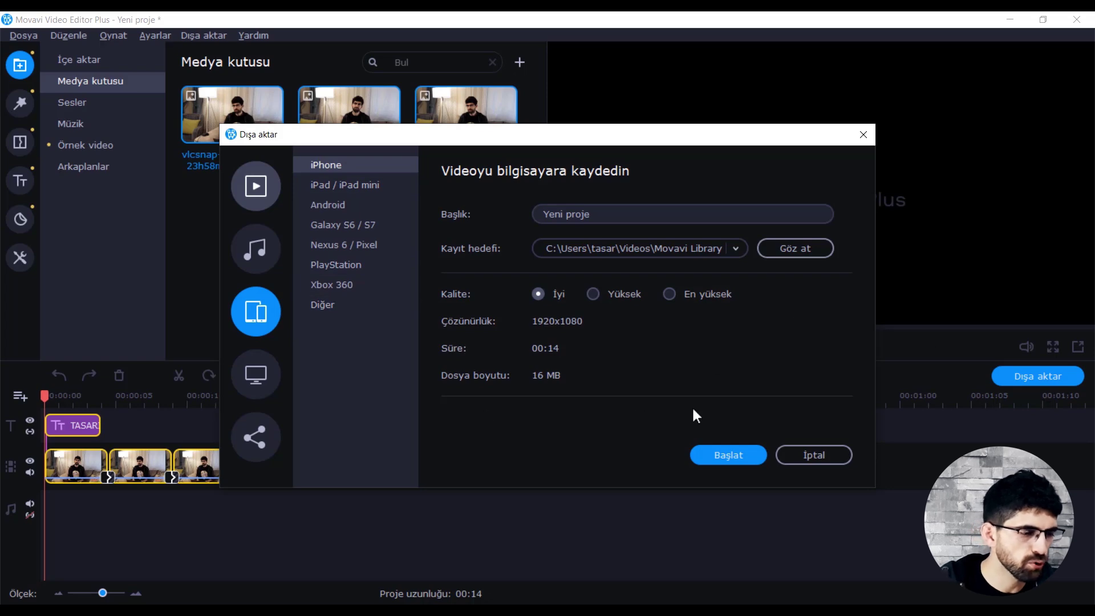
pyautogui.click(817, 452)
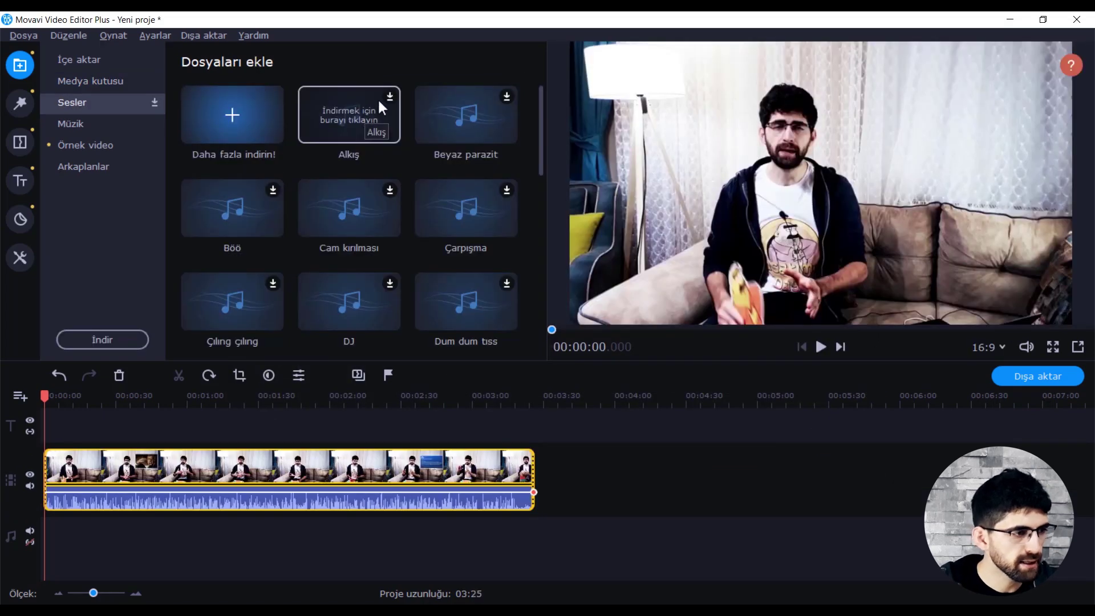
# - Download the Alkış sound effect, place it on the audio track at about 21 seconds and play that section
pyautogui.click(385, 97)
pyautogui.moveTo(378, 119); pyautogui.dragTo(98, 423)
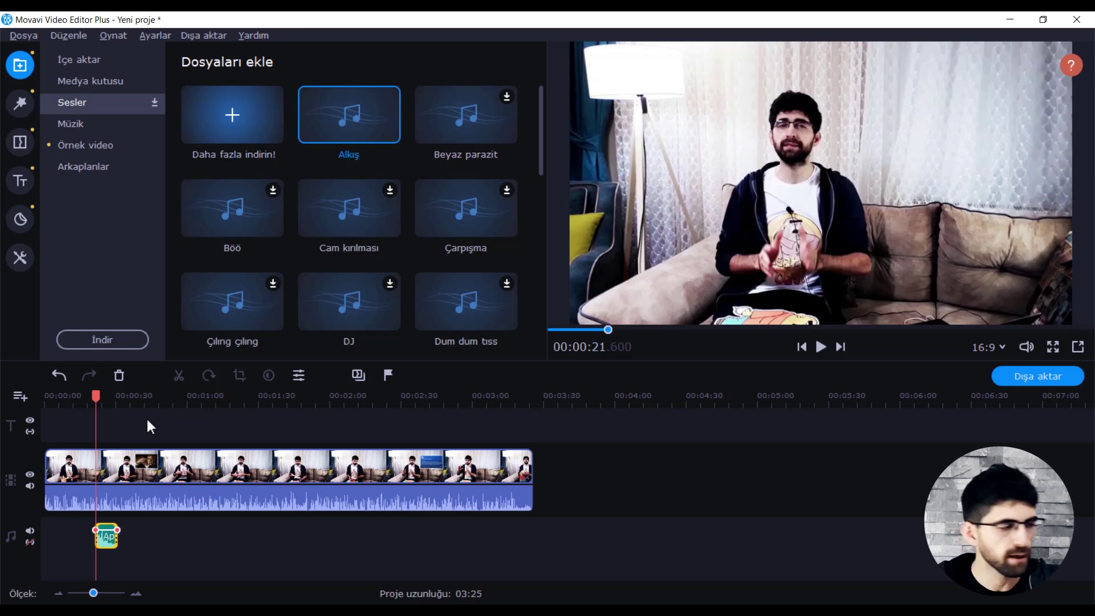
pyautogui.click(92, 467)
pyautogui.press('space')
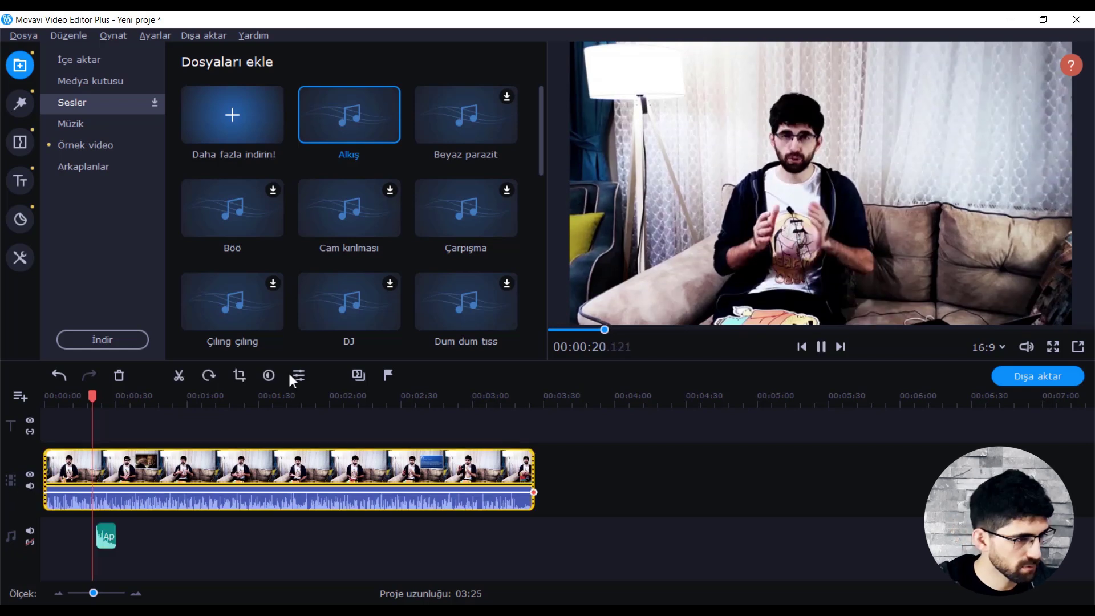
# - Lower the volume of the Applause.mp3 clip on the audio track and play it back from its start
pyautogui.click(102, 538)
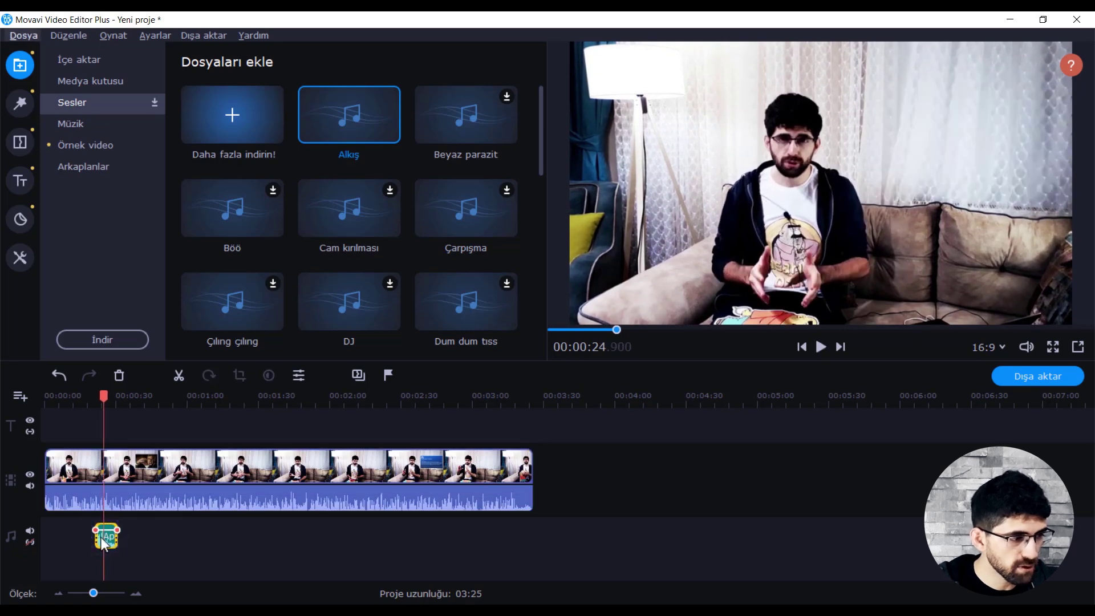
pyautogui.scroll(3, 118, 538)
pyautogui.scroll(-3, 382, 525)
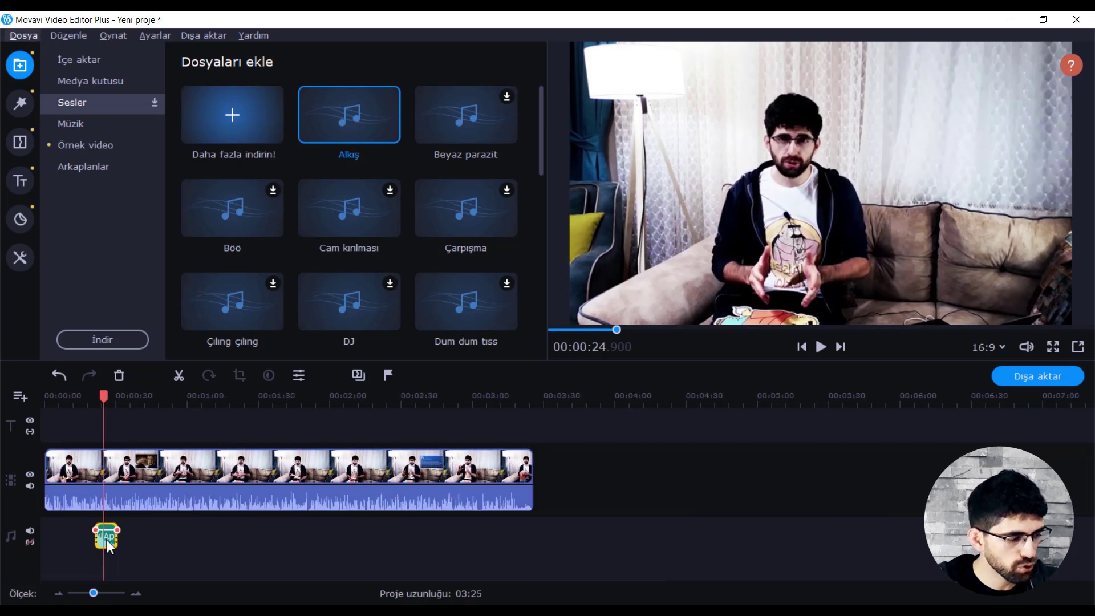
pyautogui.scroll(3, 112, 539)
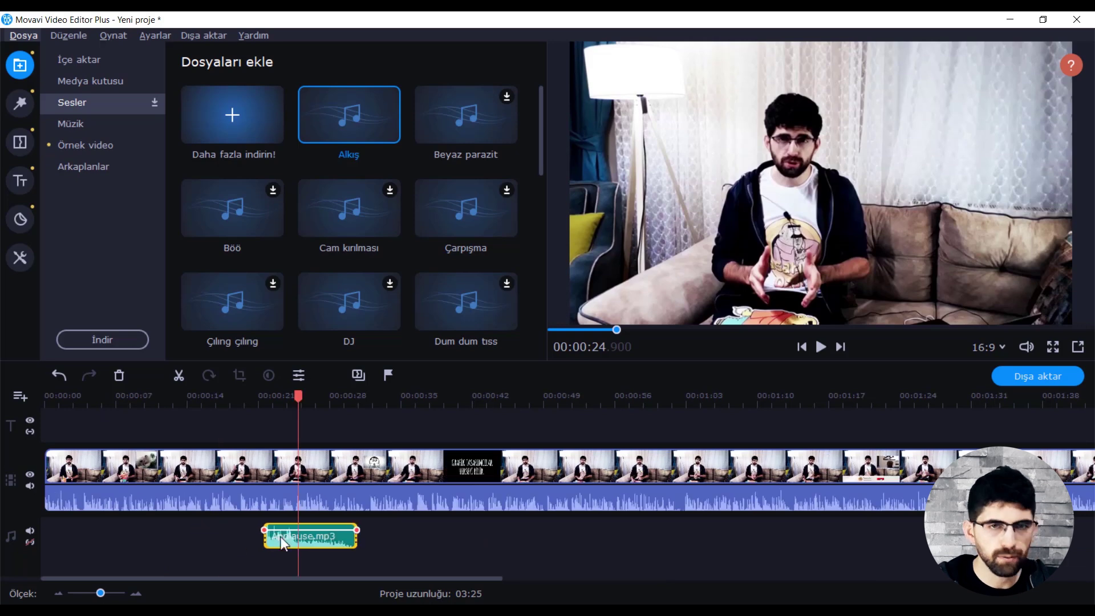
pyautogui.scroll(3, 238, 562)
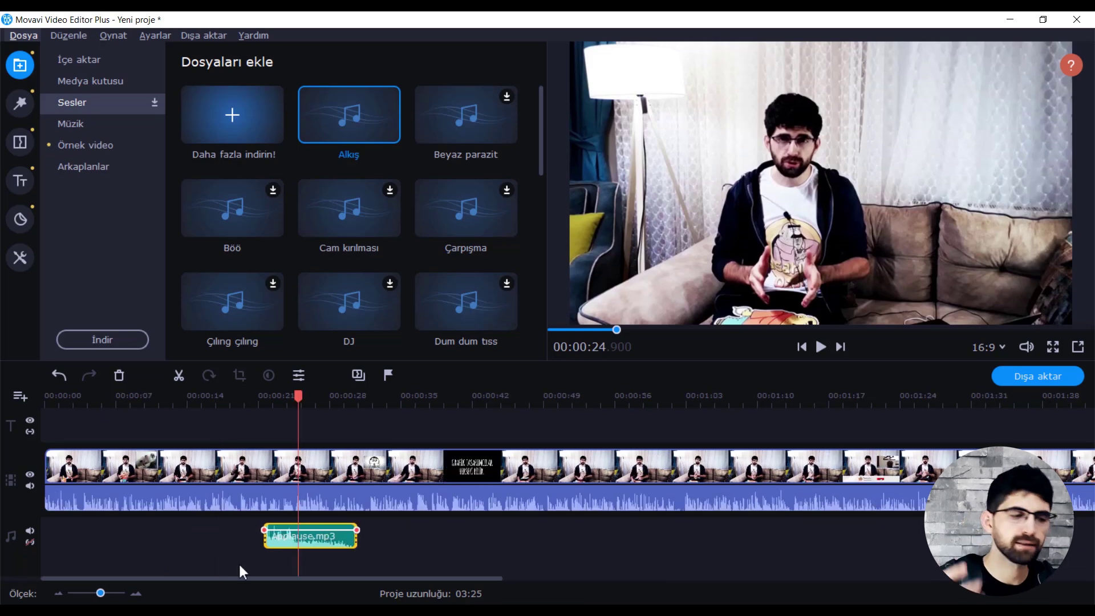
pyautogui.scroll(1, 434, 532)
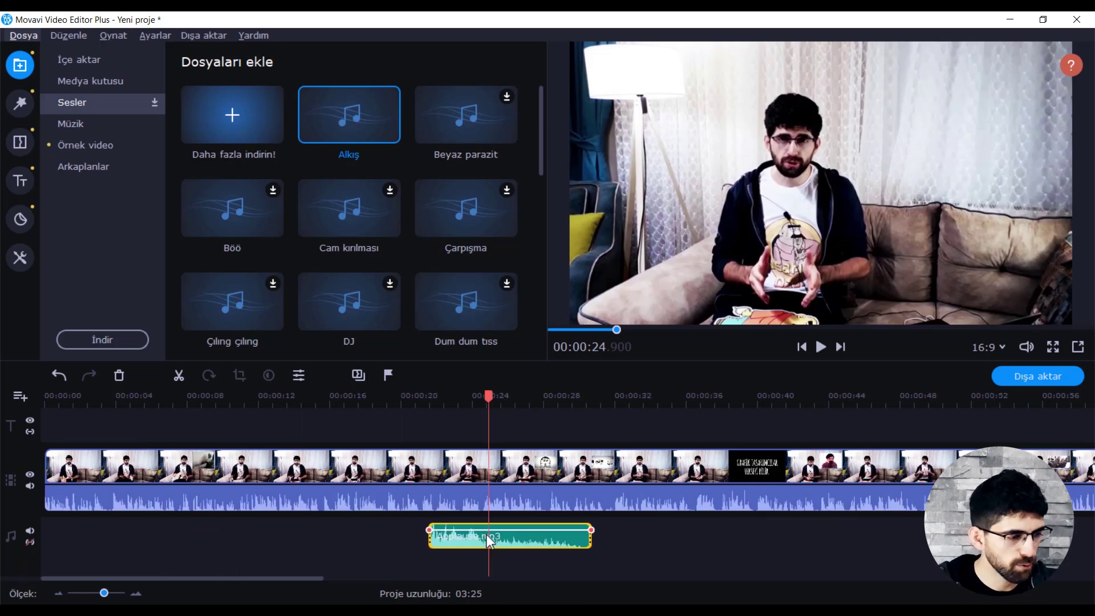
pyautogui.scroll(1, 513, 530)
pyautogui.moveTo(574, 529); pyautogui.dragTo(570, 536)
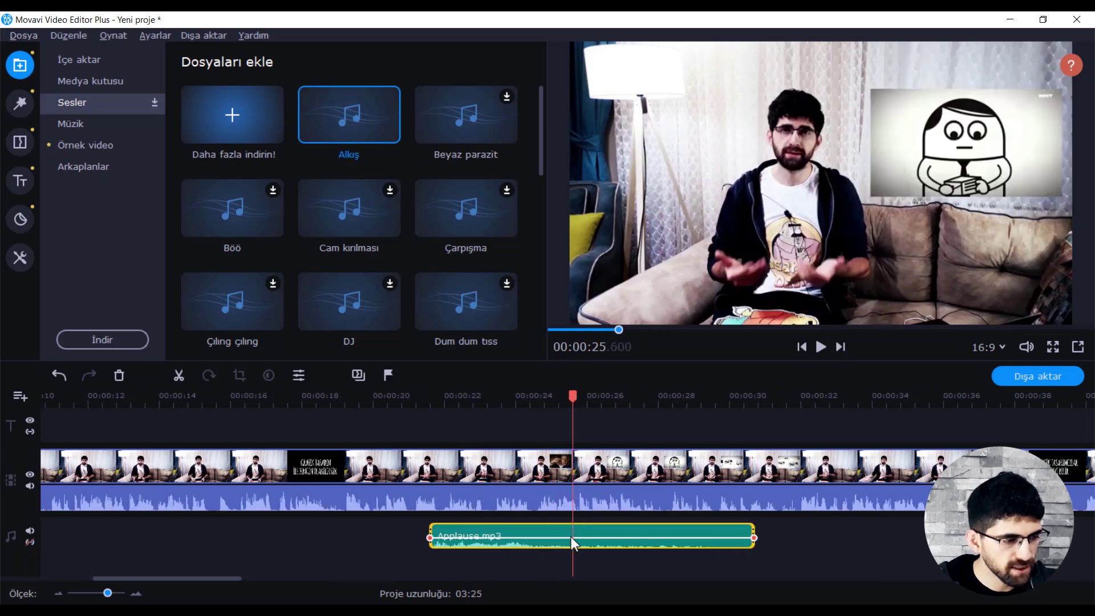
pyautogui.click(427, 527)
pyautogui.moveTo(447, 395); pyautogui.dragTo(430, 396)
pyautogui.press('space')
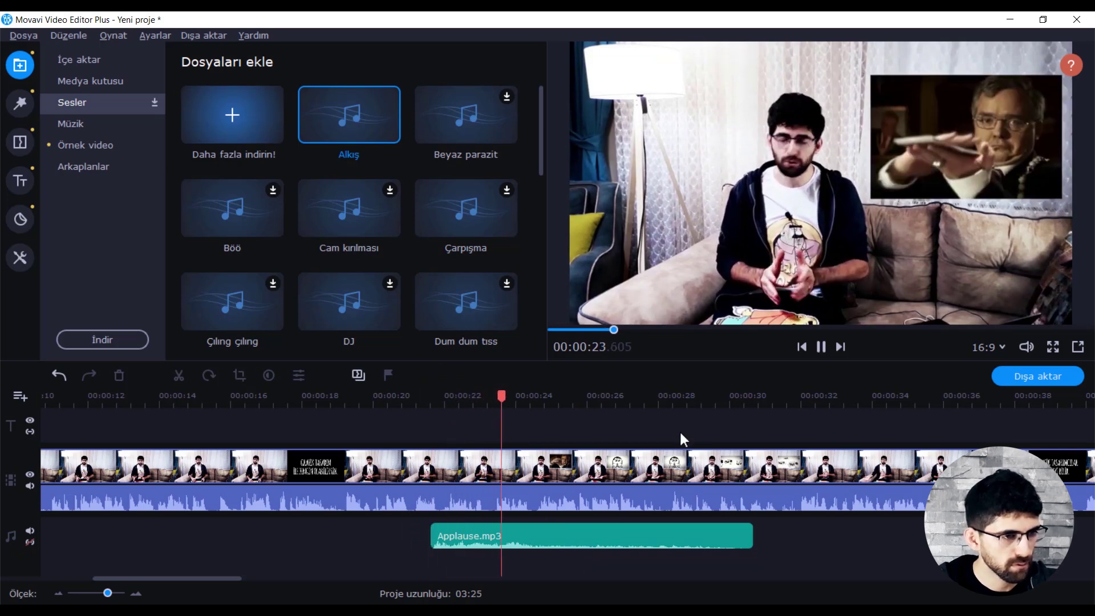
pyautogui.click(614, 395)
# - Download the Şehir havası sound, place it on the audio track at about 33.7 seconds and listen to it
pyautogui.scroll(-1, 371, 219)
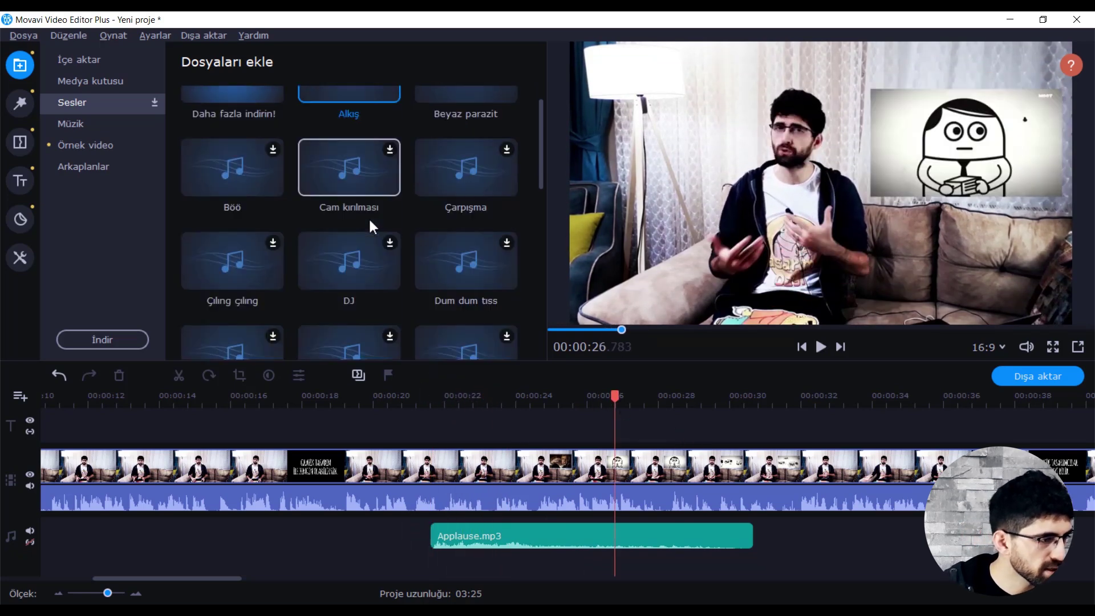
pyautogui.scroll(-2, 254, 252)
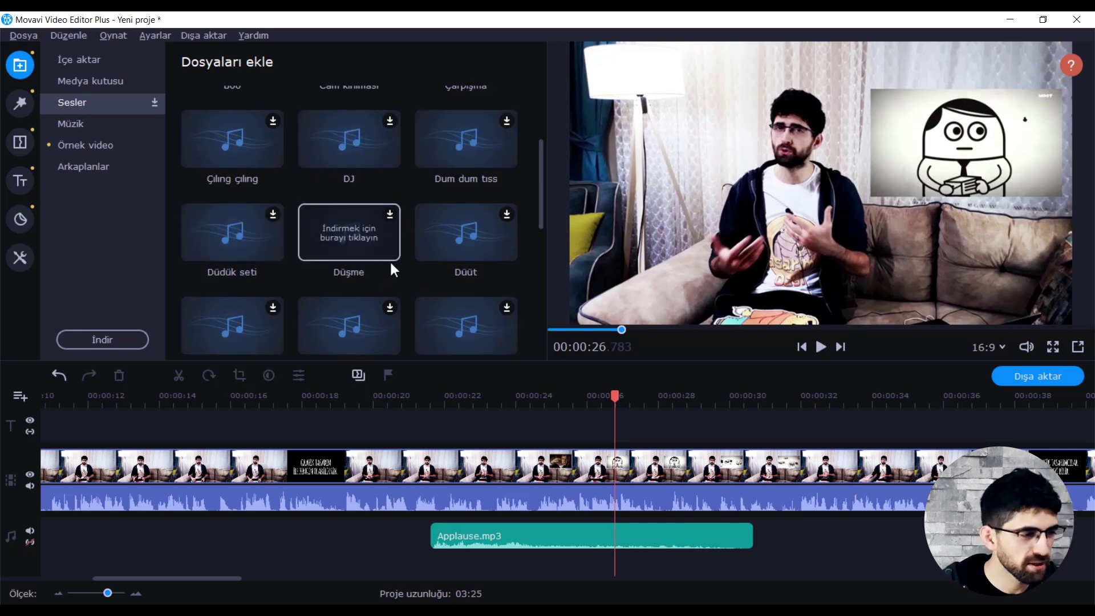
pyautogui.scroll(-1, 430, 283)
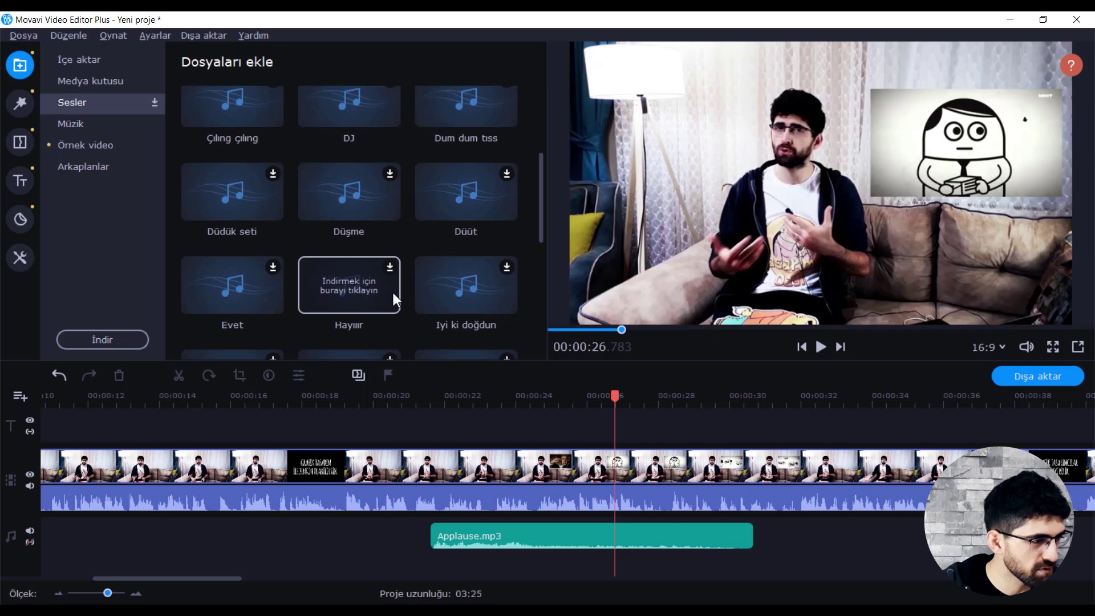
pyautogui.scroll(-5, 365, 283)
pyautogui.click(387, 193)
pyautogui.moveTo(387, 200); pyautogui.dragTo(710, 522)
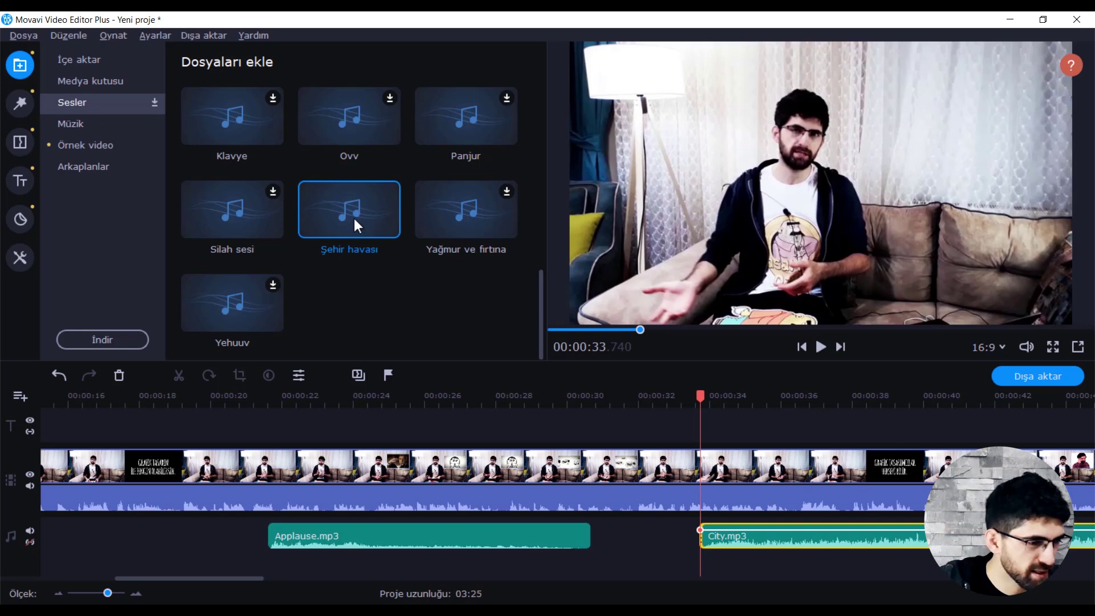
pyautogui.press('space')
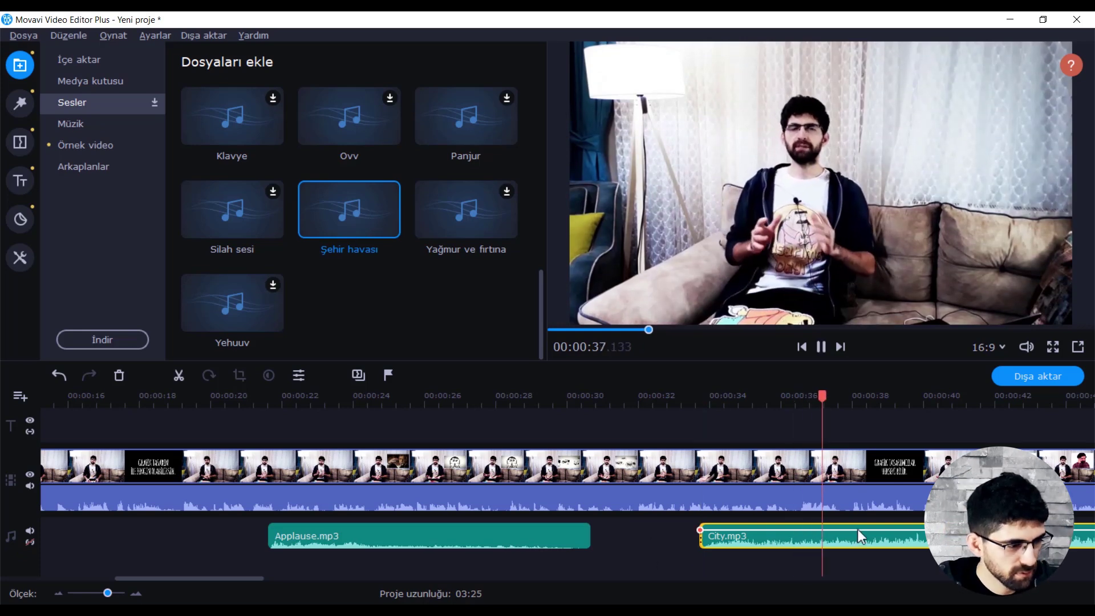
pyautogui.press('XF86AudioRaiseVolume')
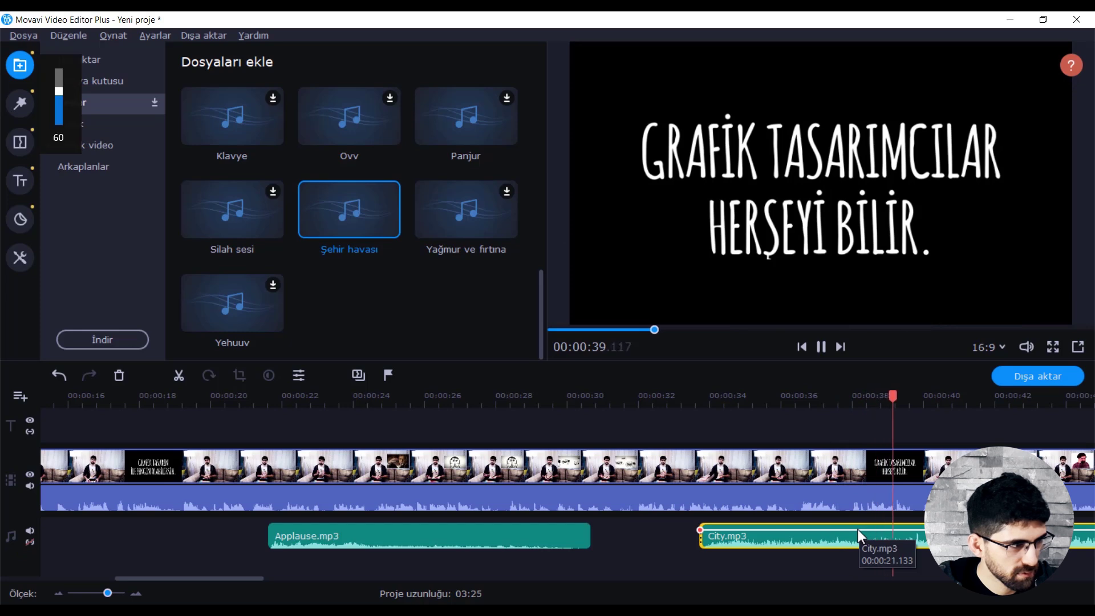
pyautogui.press('space')
# - Preview the Acı-tatlı track in the built-in music collection and browse the other available tracks
pyautogui.scroll(6, 176, 229)
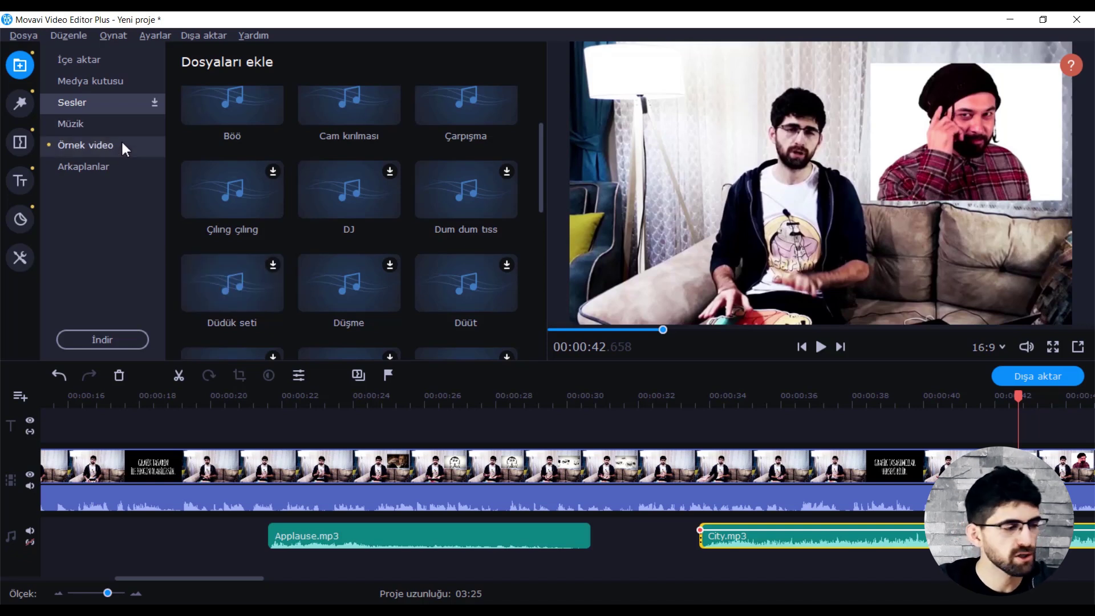
pyautogui.click(83, 126)
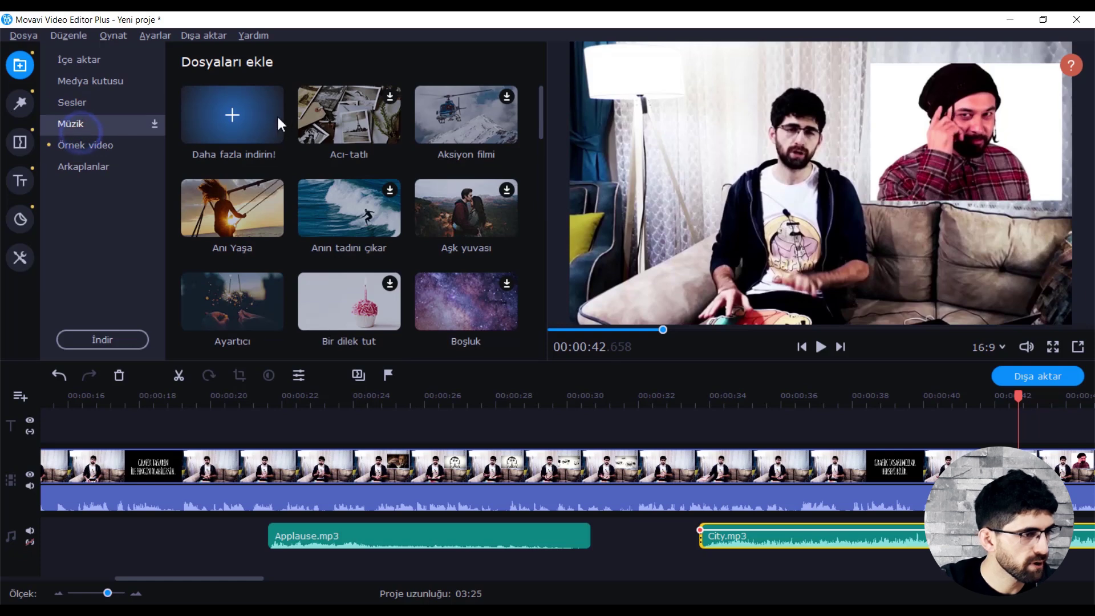
pyautogui.click(357, 113)
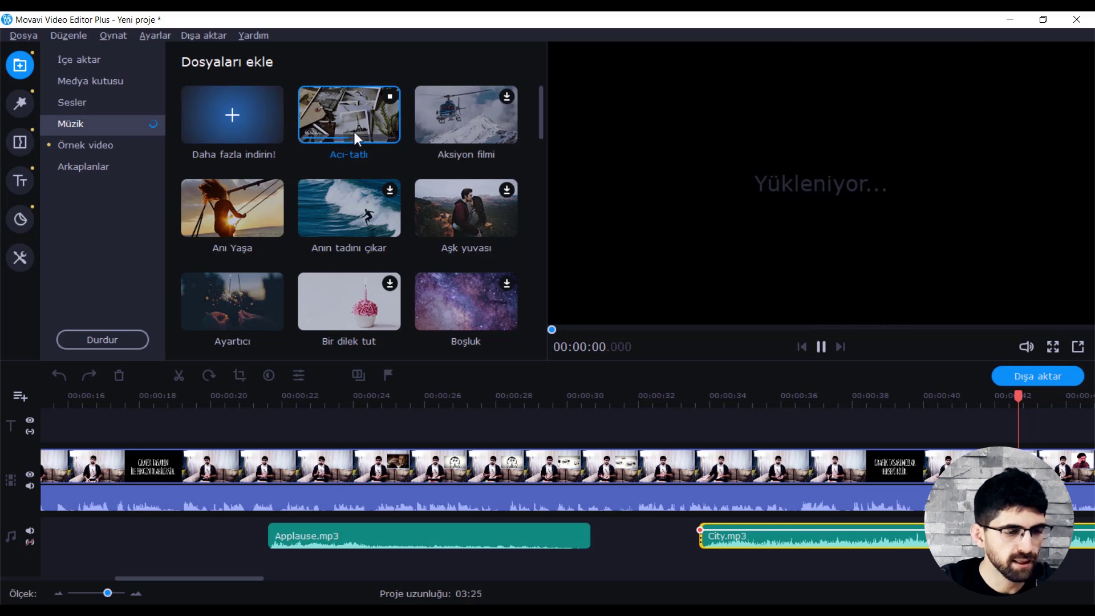
pyautogui.scroll(-2, 422, 202)
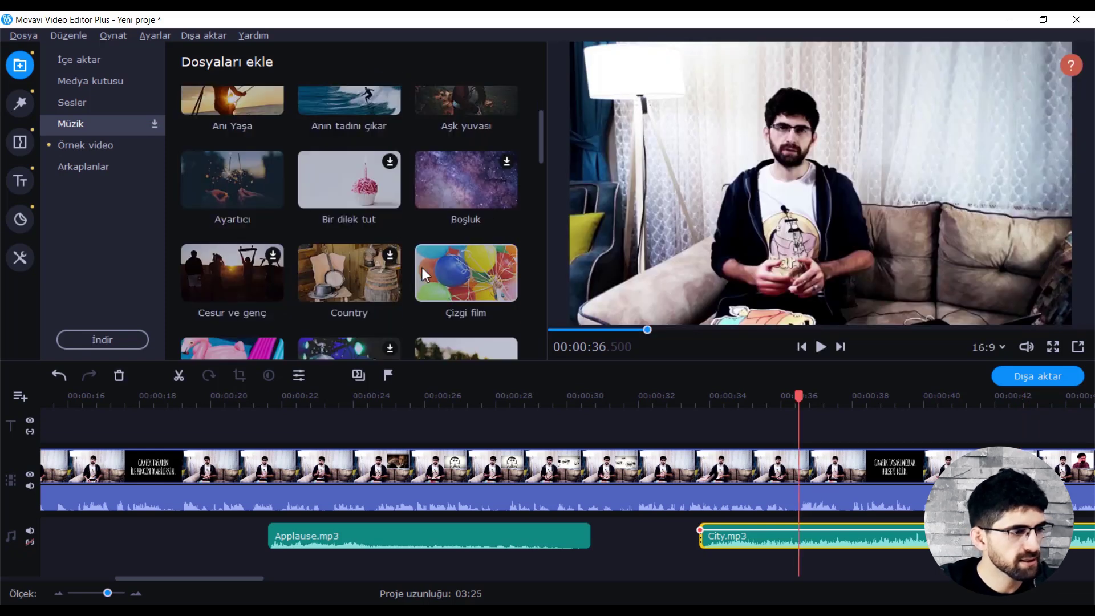
pyautogui.scroll(-2, 368, 275)
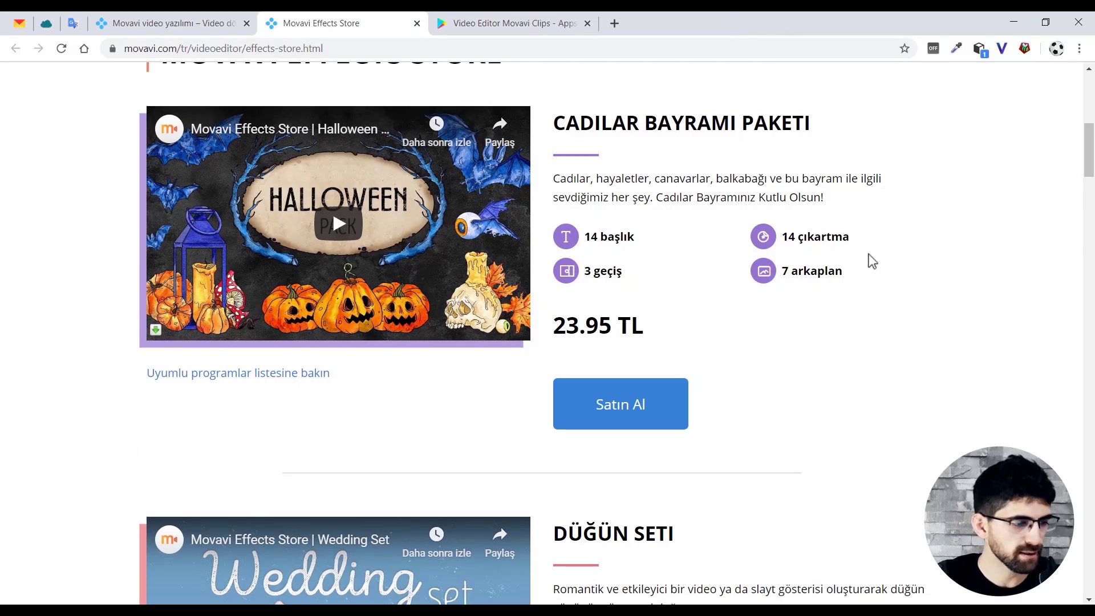
# - Switch to the Movavi Effects Store page in the browser and look through the purchasable effect packs and their prices
pyautogui.scroll(-12, 872, 261)
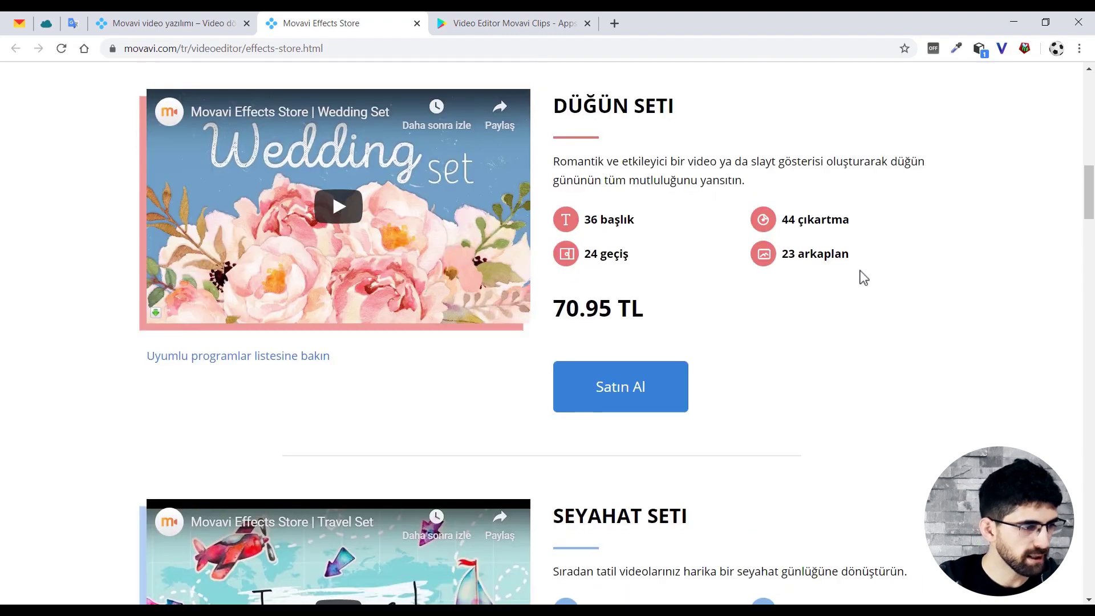
pyautogui.scroll(-3, 850, 279)
pyautogui.scroll(-20, 838, 283)
pyautogui.scroll(20, 829, 282)
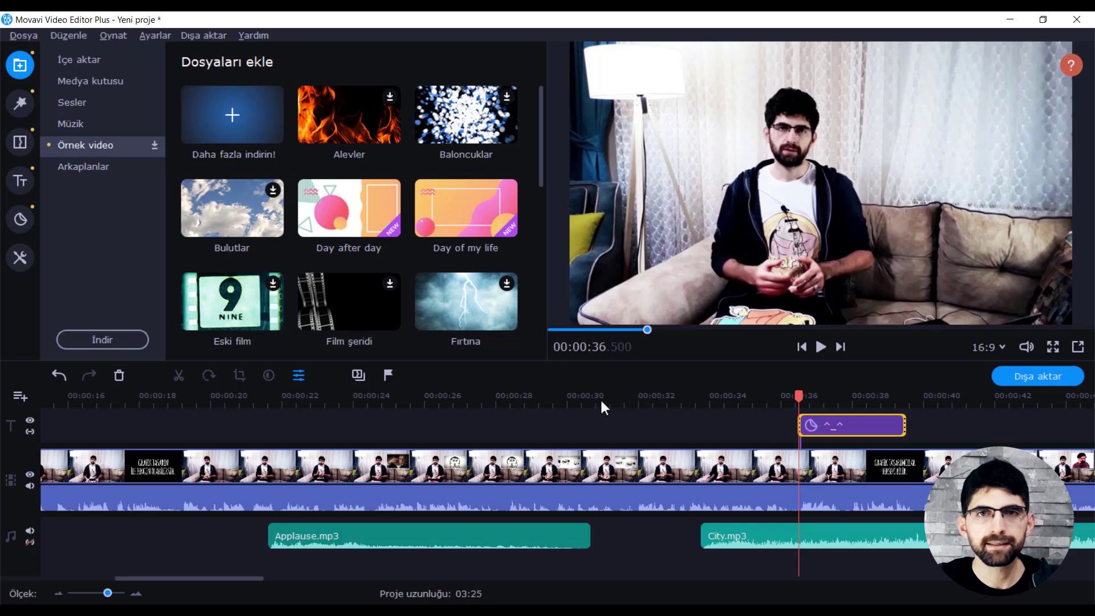
# - Preview the My diary sample video and insert it at the start of the video track, before the main clip
pyautogui.scroll(-5, 278, 302)
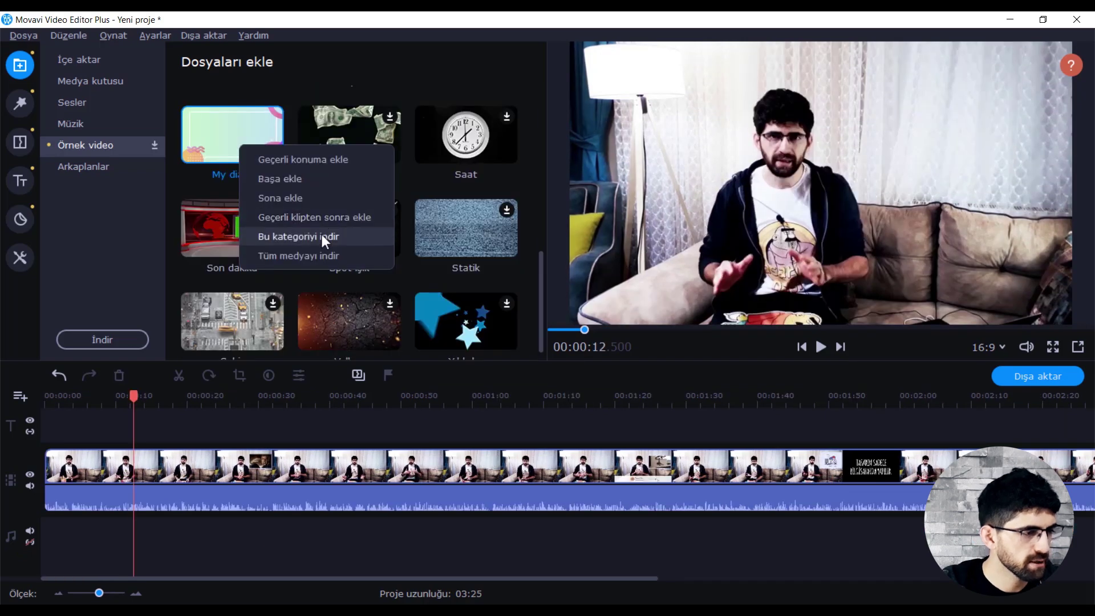
pyautogui.click(221, 136)
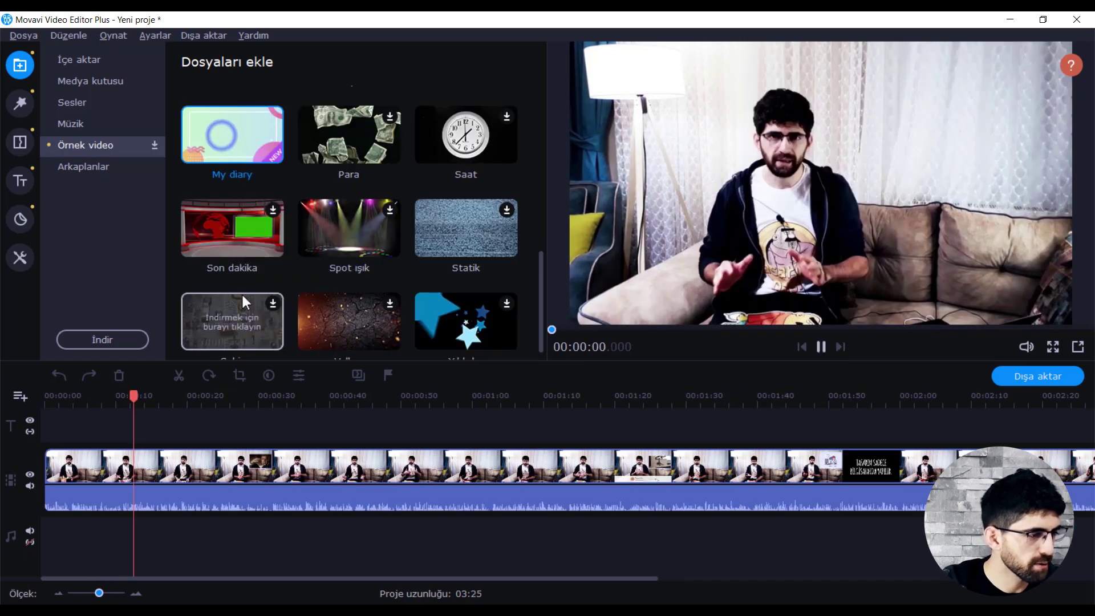
pyautogui.scroll(2, 262, 135)
pyautogui.moveTo(233, 217); pyautogui.dragTo(56, 469)
pyautogui.click(56, 466)
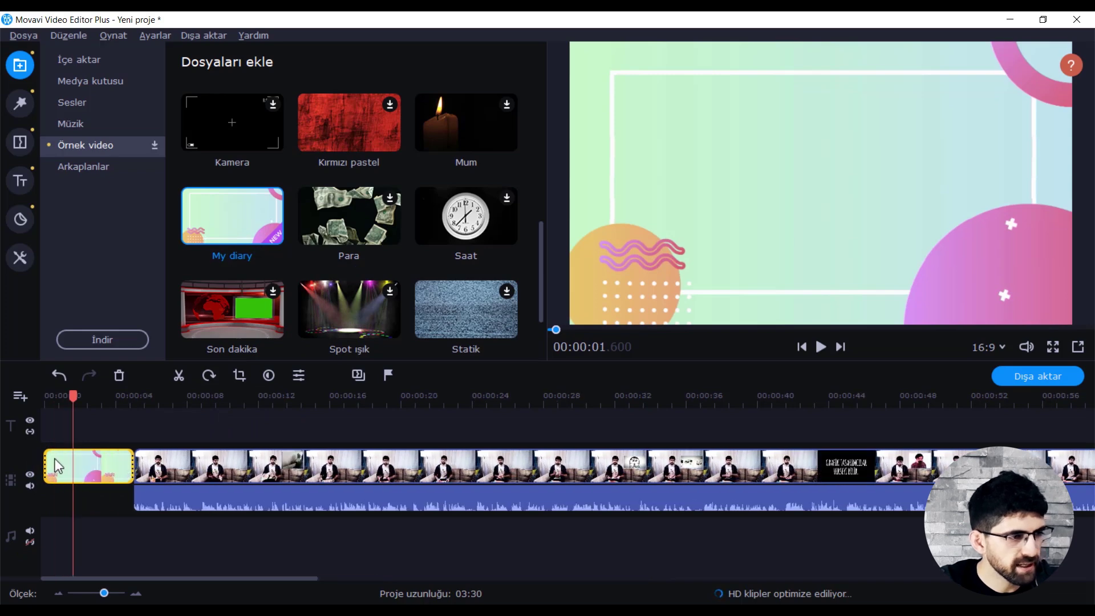
# - Add the Kurdele 2 title above the My diary clip and trim it to 5 seconds to match the clip's length
pyautogui.scroll(1, 59, 467)
pyautogui.moveTo(232, 220); pyautogui.dragTo(68, 422)
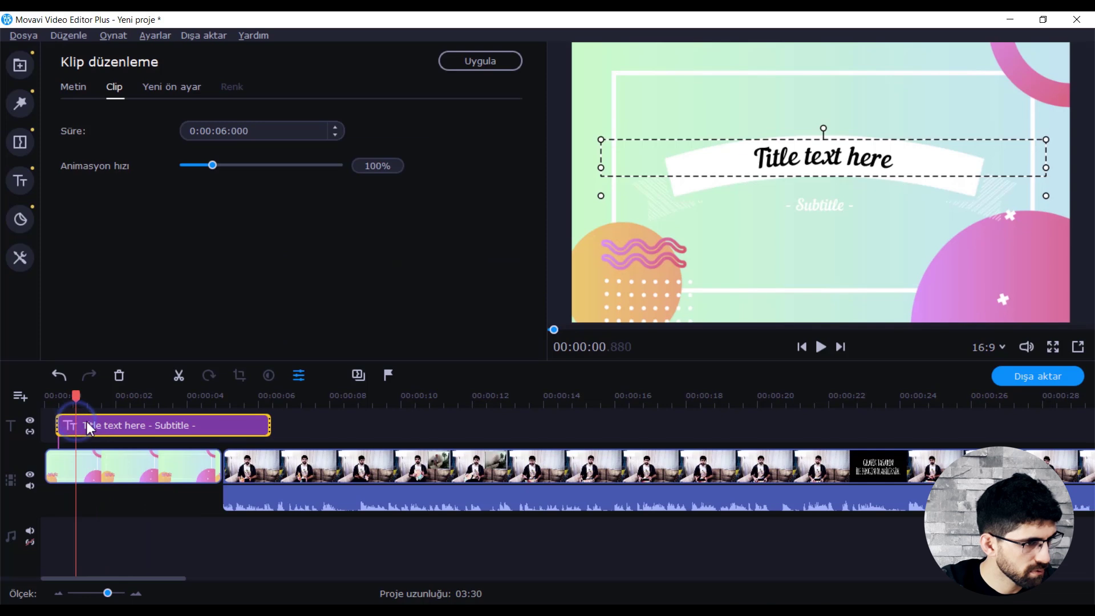
pyautogui.moveTo(257, 425); pyautogui.dragTo(222, 425)
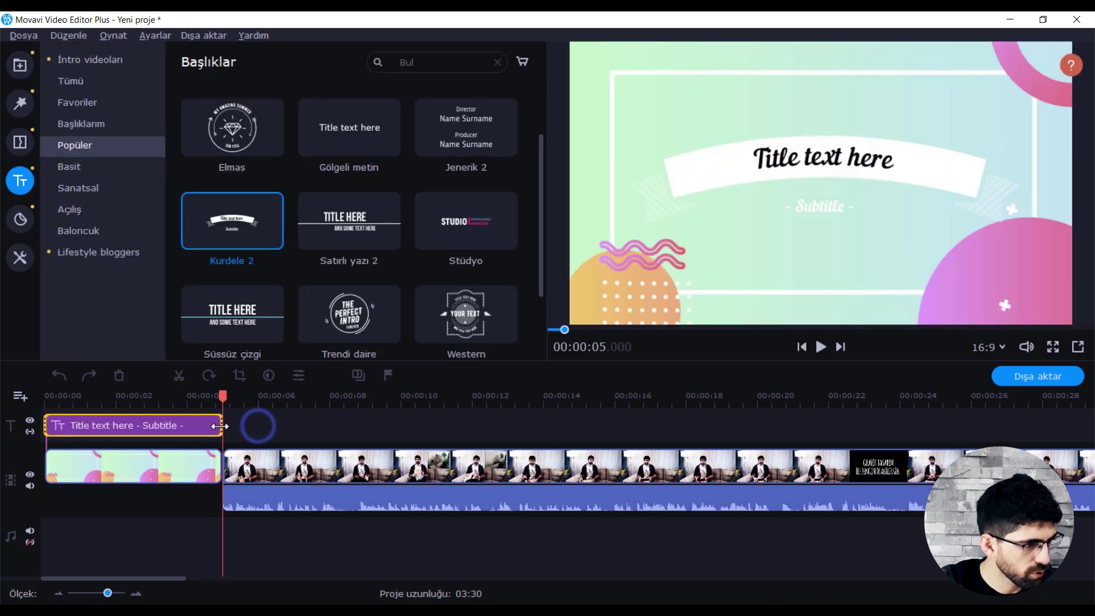
# - Change the ribbon title's text to Tasarımcı Dayı Youtube and its subtitle to Sen beni bi dinle
pyautogui.click(169, 427)
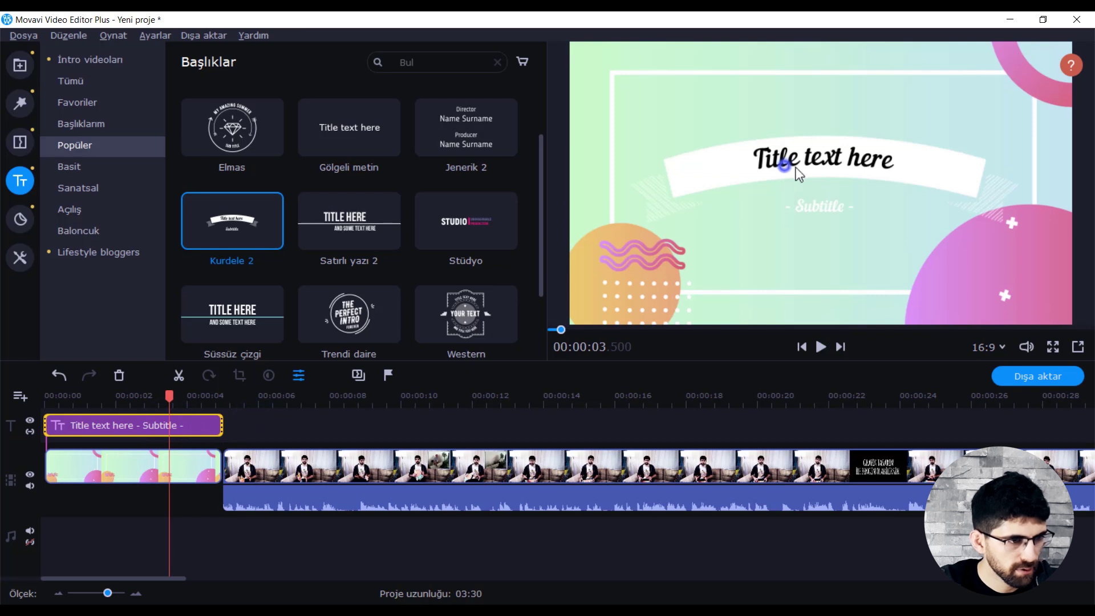
pyautogui.click(821, 160)
pyautogui.doubleClick(825, 155)
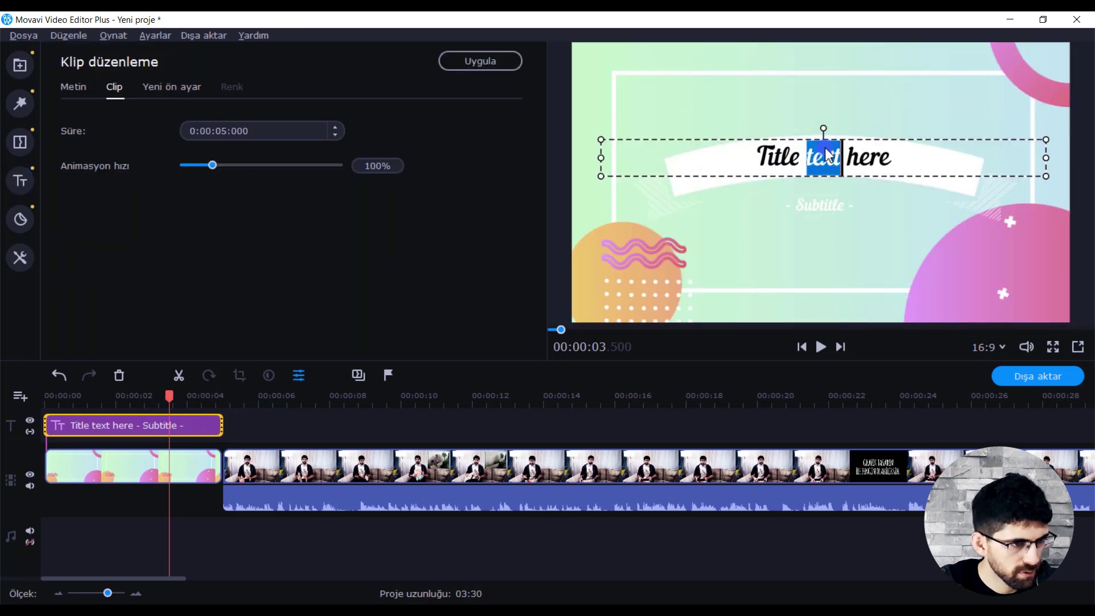
pyautogui.hotkey('ctrl', 'a')
pyautogui.write('Tasarımcı Dayı Youtube')
pyautogui.click(832, 208)
pyautogui.write('Sen beni bi dinle')
pyautogui.click(790, 248)
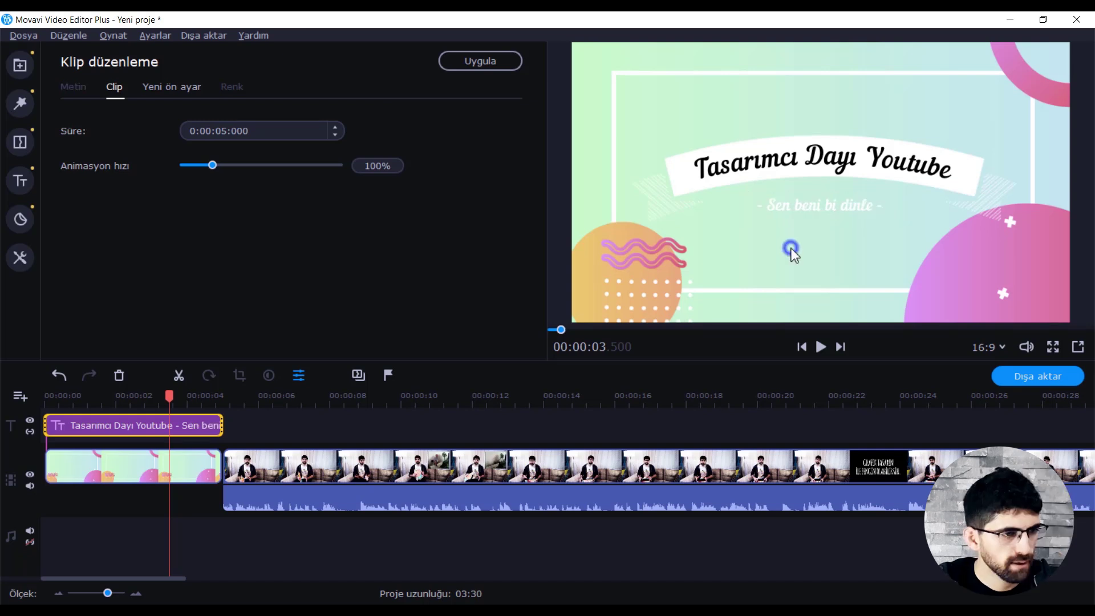
# - Recolor the ribbon title's main text pink and its subtitle black
pyautogui.doubleClick(843, 157)
pyautogui.hotkey('ctrl', 'a')
pyautogui.click(73, 87)
pyautogui.click(194, 130)
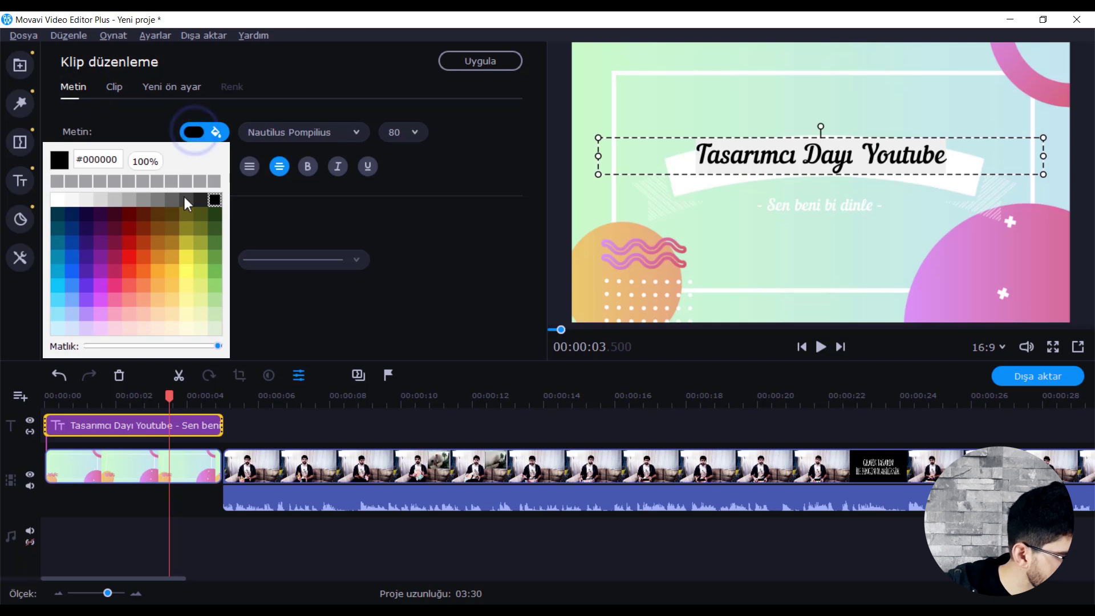
pyautogui.click(142, 229)
pyautogui.click(138, 241)
pyautogui.click(822, 206)
pyautogui.doubleClick(822, 206)
pyautogui.click(791, 280)
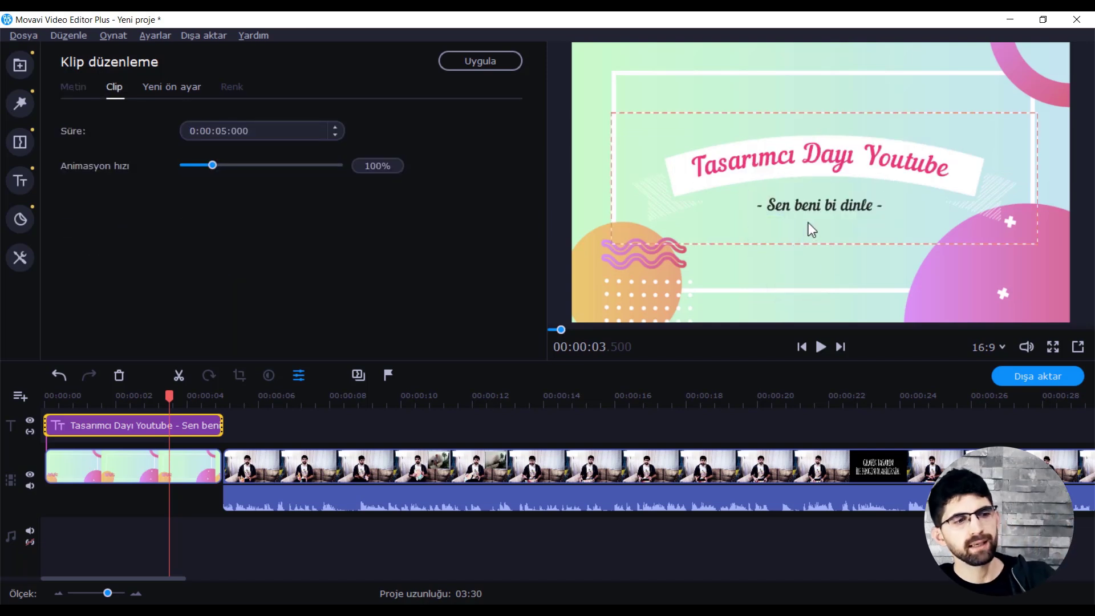
# - Play the project from the beginning to check the ribbon title over the My diary intro
pyautogui.click(45, 395)
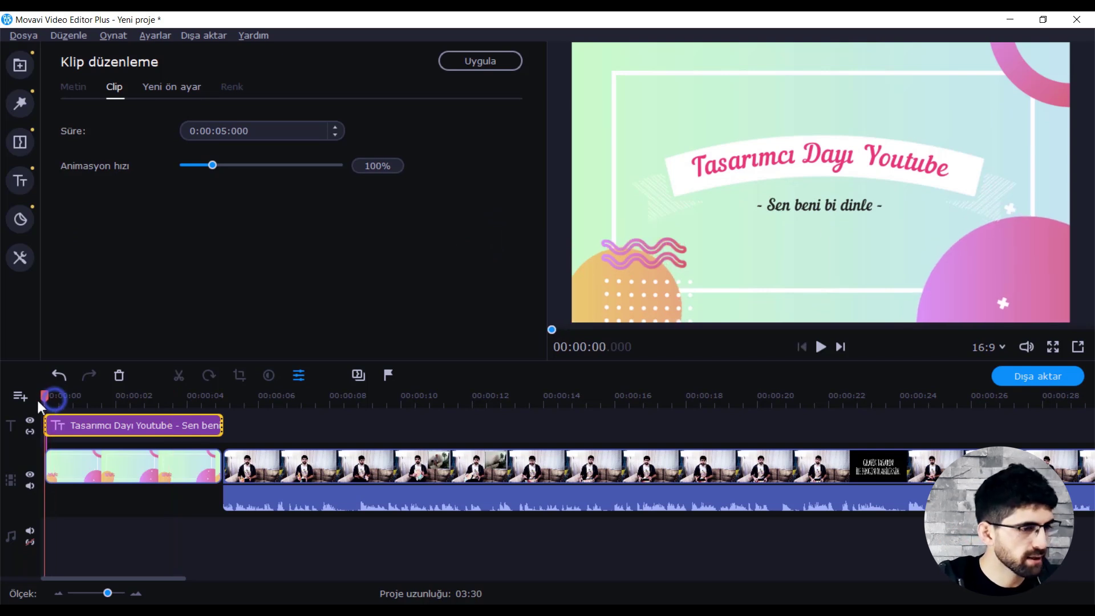
pyautogui.press('space')
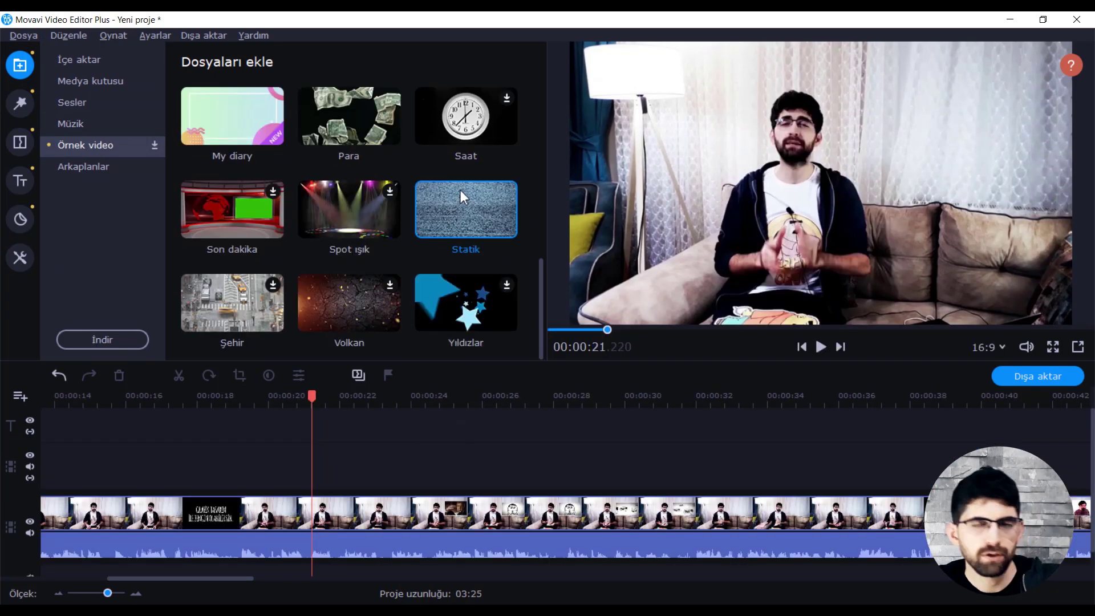
# - Trim the Statik sample video to under a second, insert it into the main clip at 00:00:21.500, and play across the cut
pyautogui.moveTo(475, 210); pyautogui.dragTo(328, 459)
pyautogui.moveTo(698, 466); pyautogui.dragTo(336, 473)
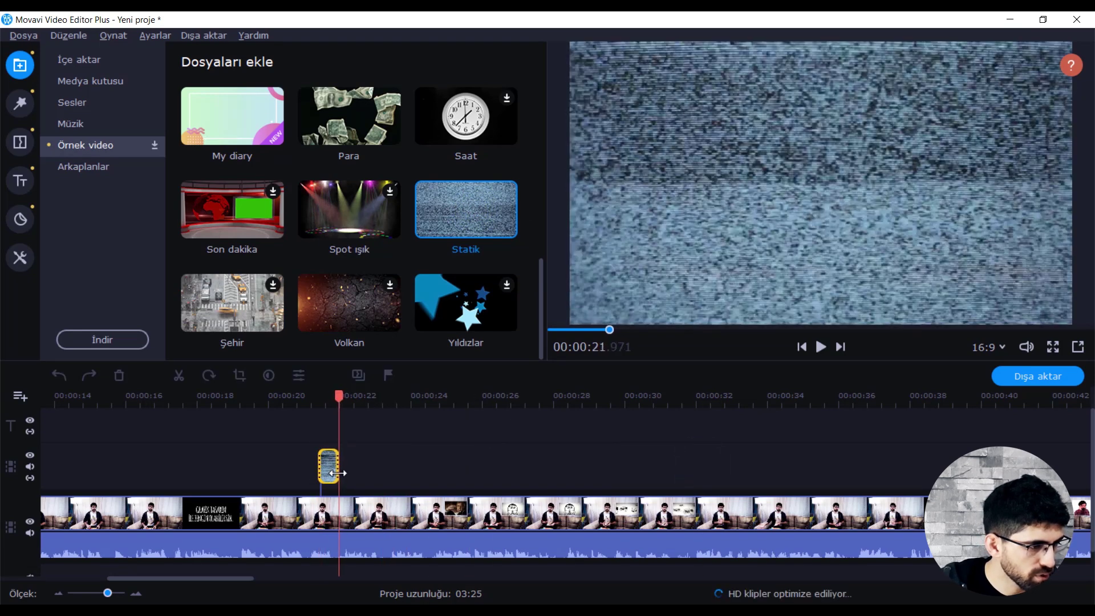
pyautogui.click(323, 516)
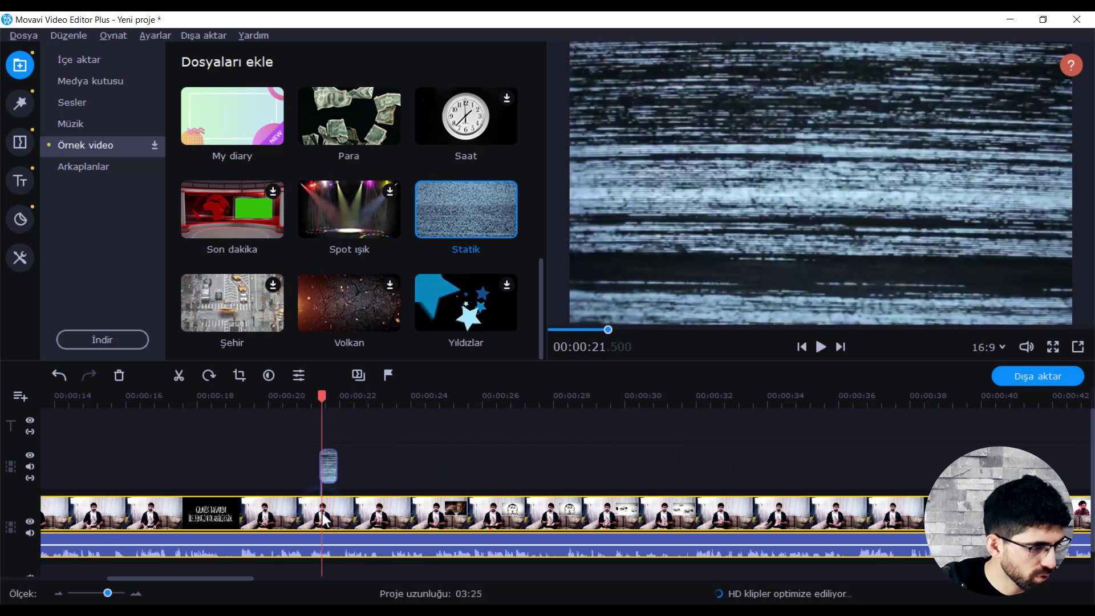
pyautogui.moveTo(328, 465); pyautogui.dragTo(331, 515)
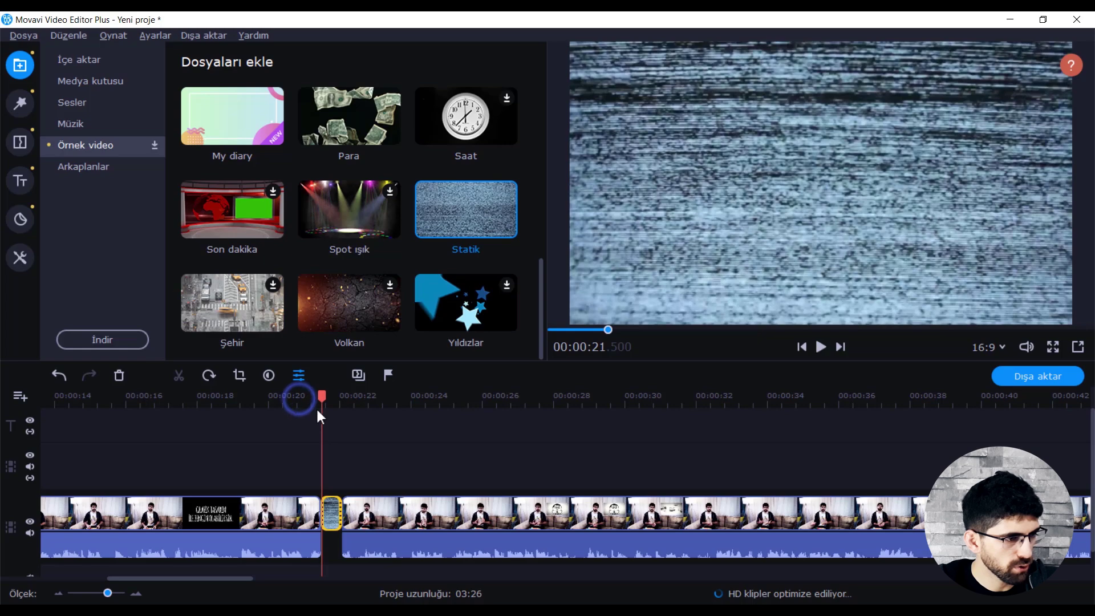
pyautogui.click(298, 398)
pyautogui.press('space')
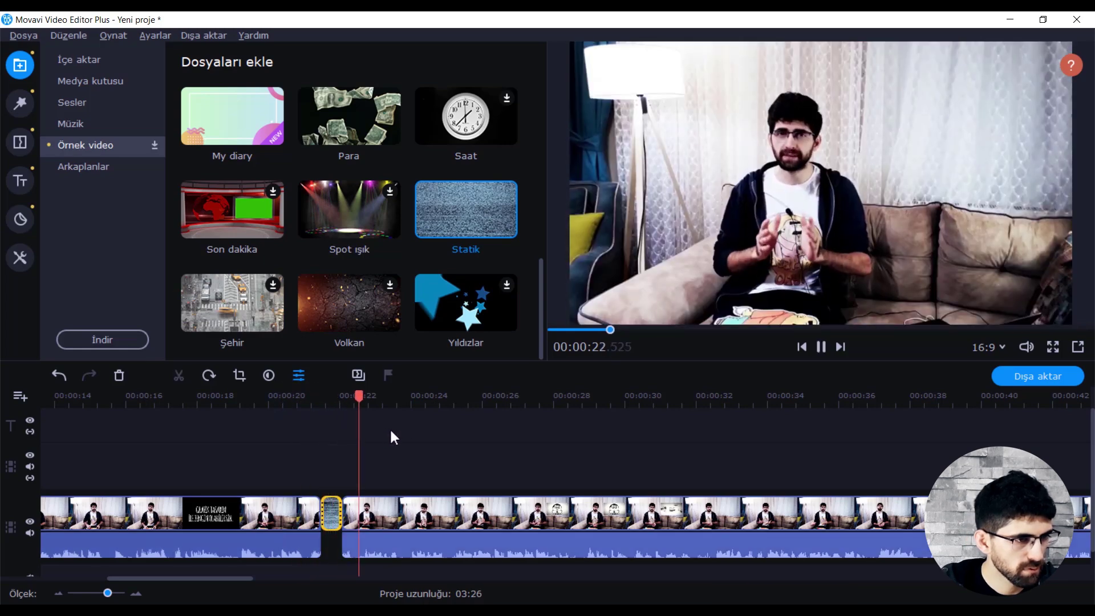
pyautogui.press('space')
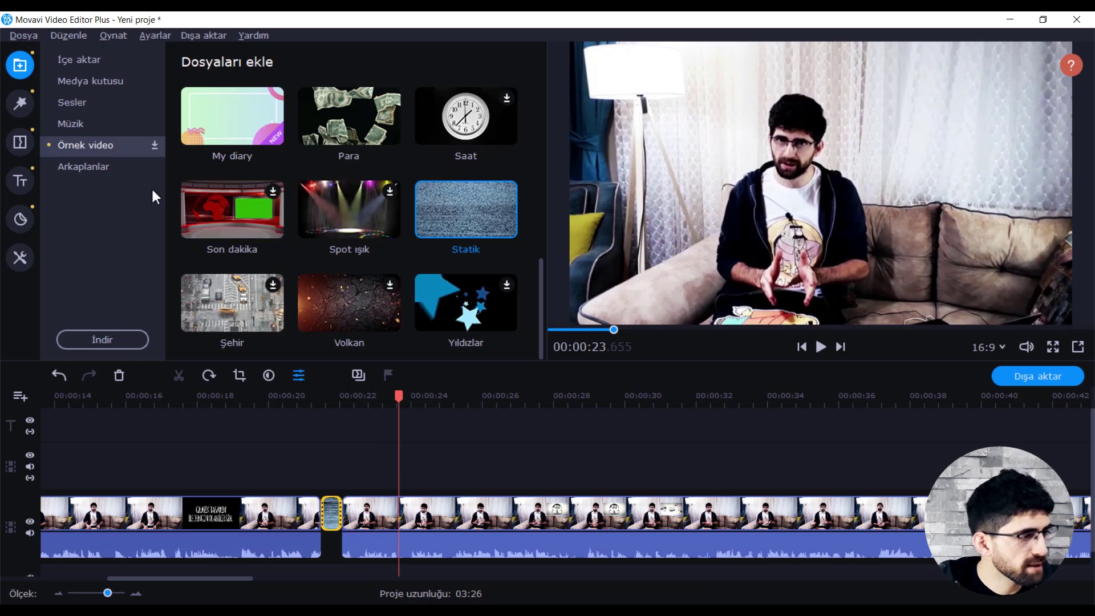
# - Add the Mavi güneş gölgesi background above the main clip, starting shortly after the Statik clip
pyautogui.click(115, 165)
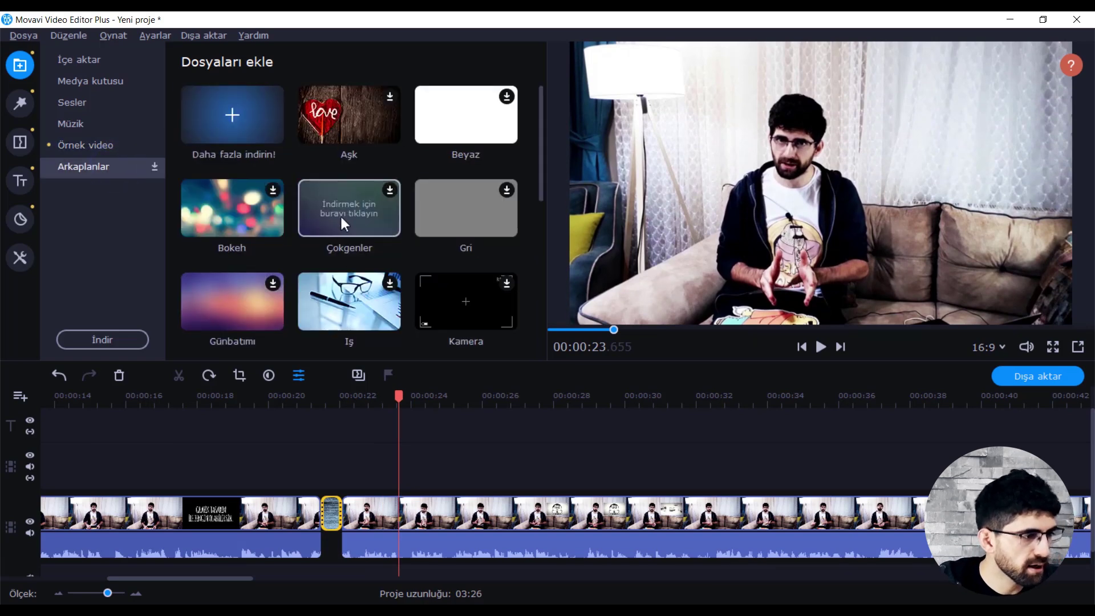
pyautogui.scroll(-2, 395, 239)
pyautogui.scroll(-3, 293, 232)
pyautogui.moveTo(232, 163); pyautogui.dragTo(409, 462)
pyautogui.click(465, 470)
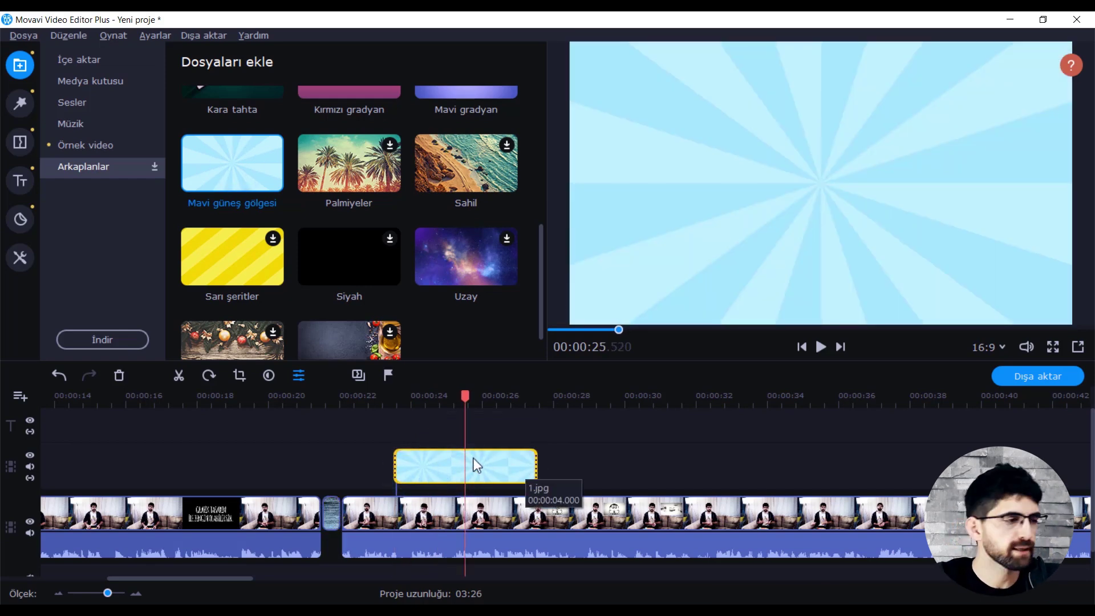
# - Add the Stüdyo title over the blue sunburst background, match its length, change its main text to MOVAVI and preview it
pyautogui.click(20, 181)
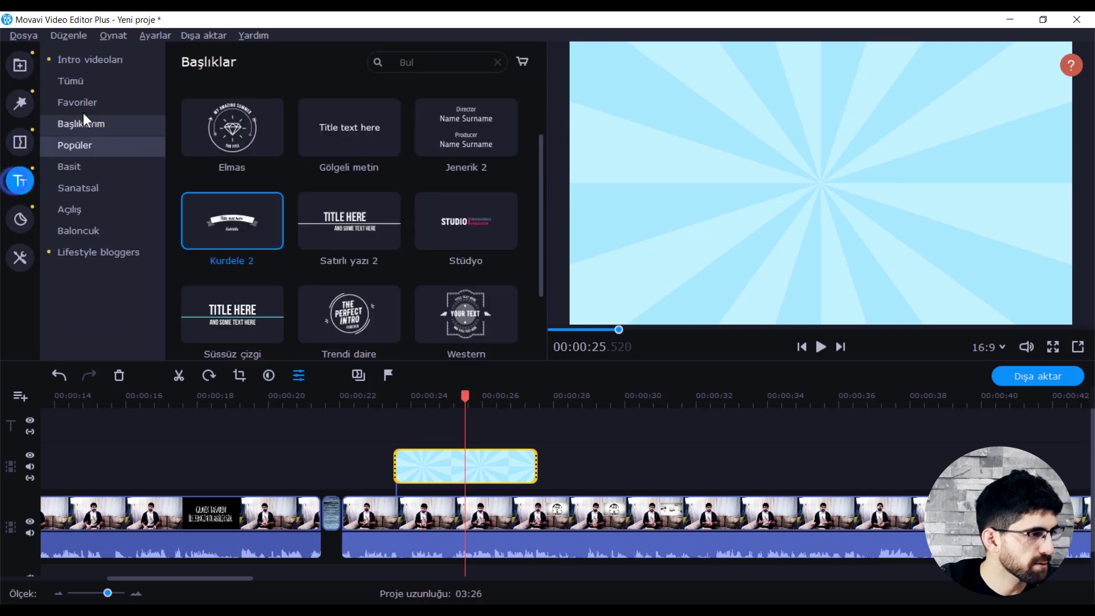
pyautogui.moveTo(451, 223); pyautogui.dragTo(447, 395)
pyautogui.click(457, 427)
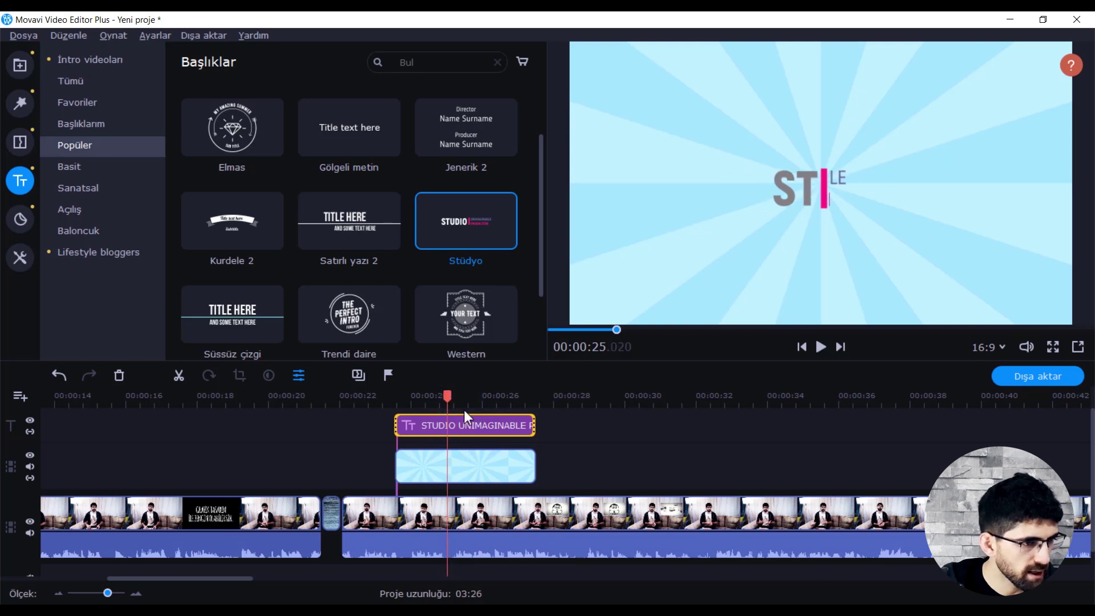
pyautogui.doubleClick(464, 429)
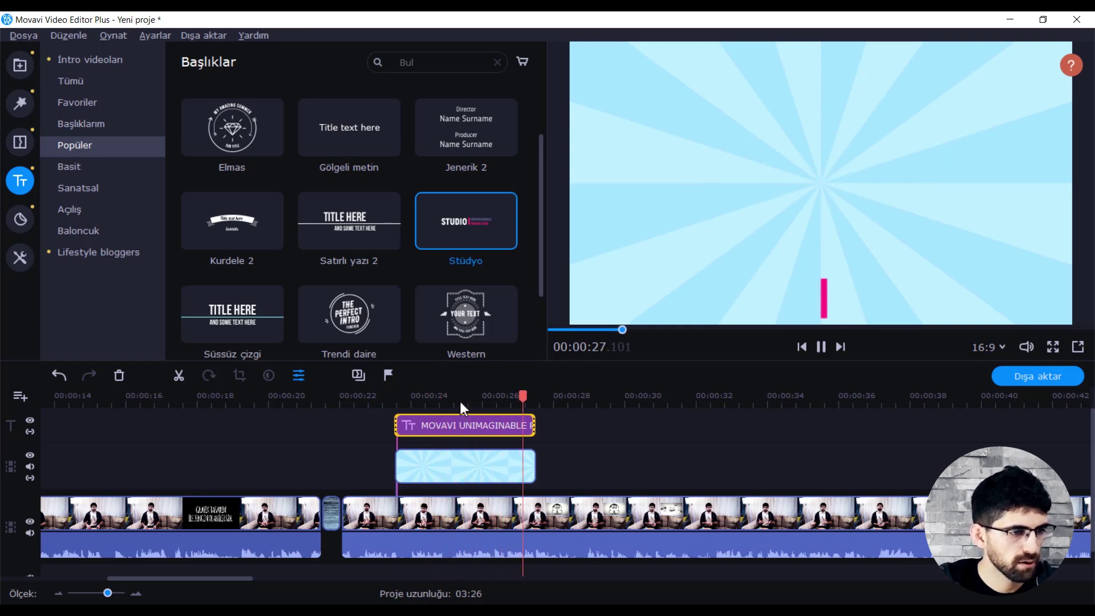
# - Delete the Stüdyo title, the blue sunburst background and the Statik clip from the timeline
pyautogui.click(495, 473)
pyautogui.click(479, 430)
pyautogui.press('Delete')
pyautogui.click(491, 455)
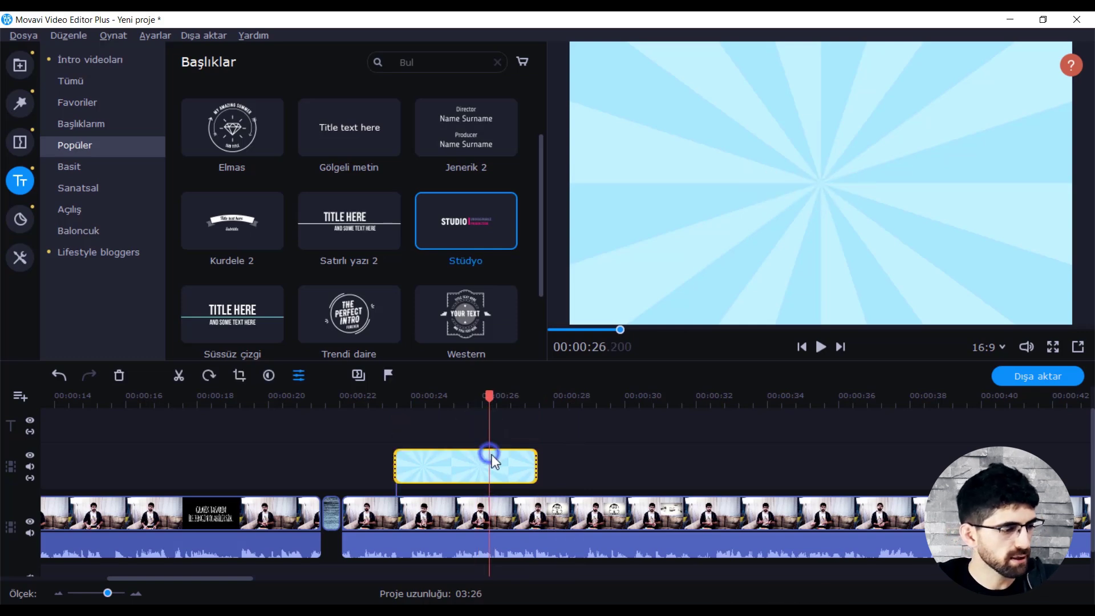
pyautogui.press('Delete')
# - Try the Cam mozaik filter on the second part of the main clip and play it
pyautogui.click(20, 104)
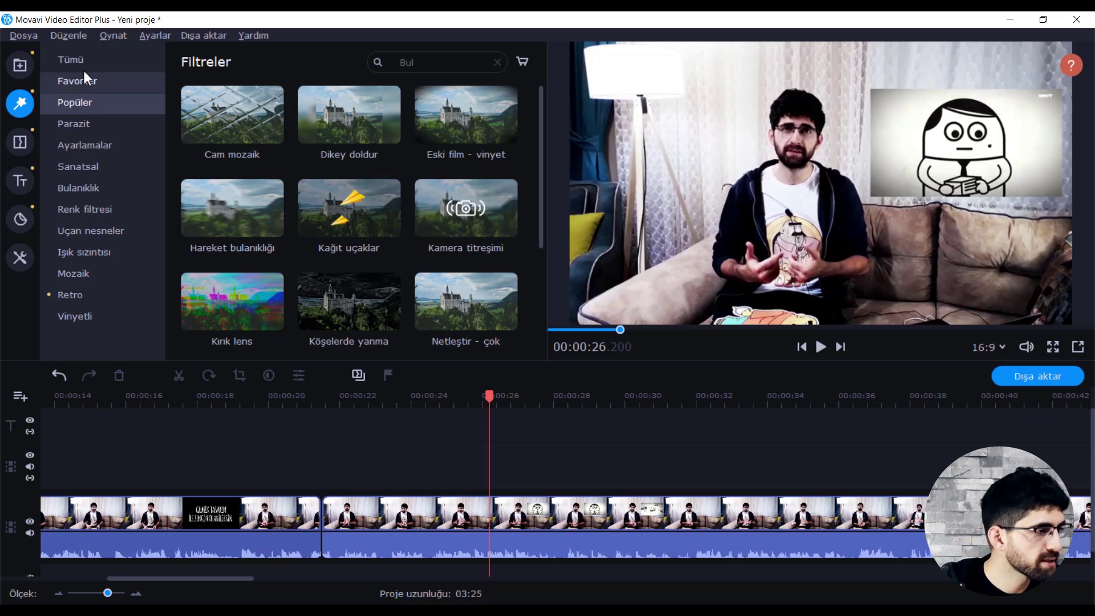
pyautogui.click(248, 120)
pyautogui.moveTo(231, 125); pyautogui.dragTo(485, 512)
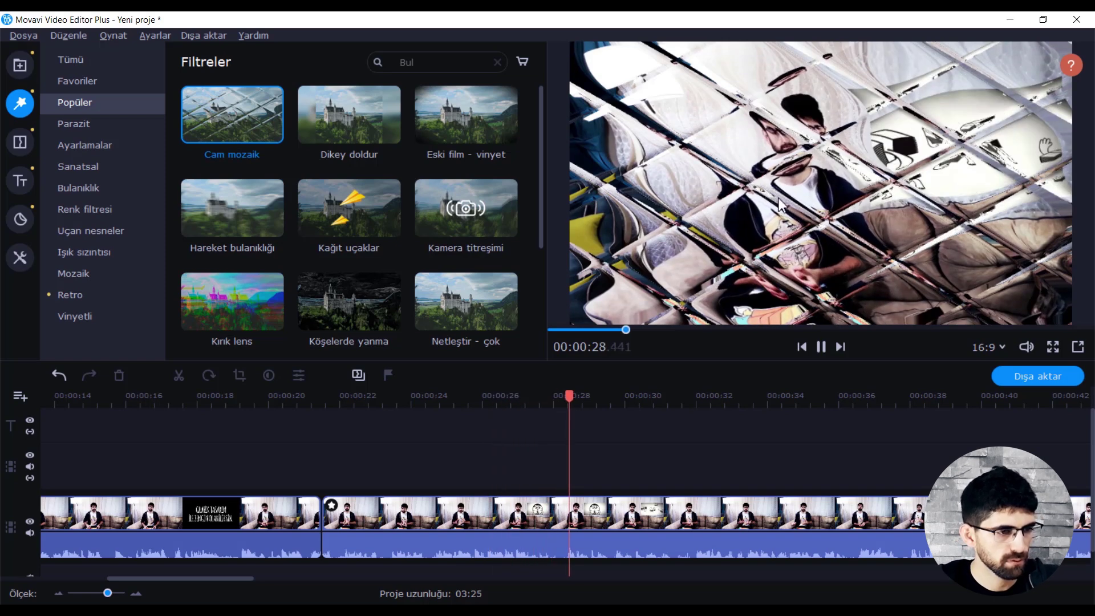
# - Try the Eski film - vinyet and Hareket bulanıklığı filters on the second part of the main clip and play them
pyautogui.moveTo(466, 114); pyautogui.dragTo(593, 521)
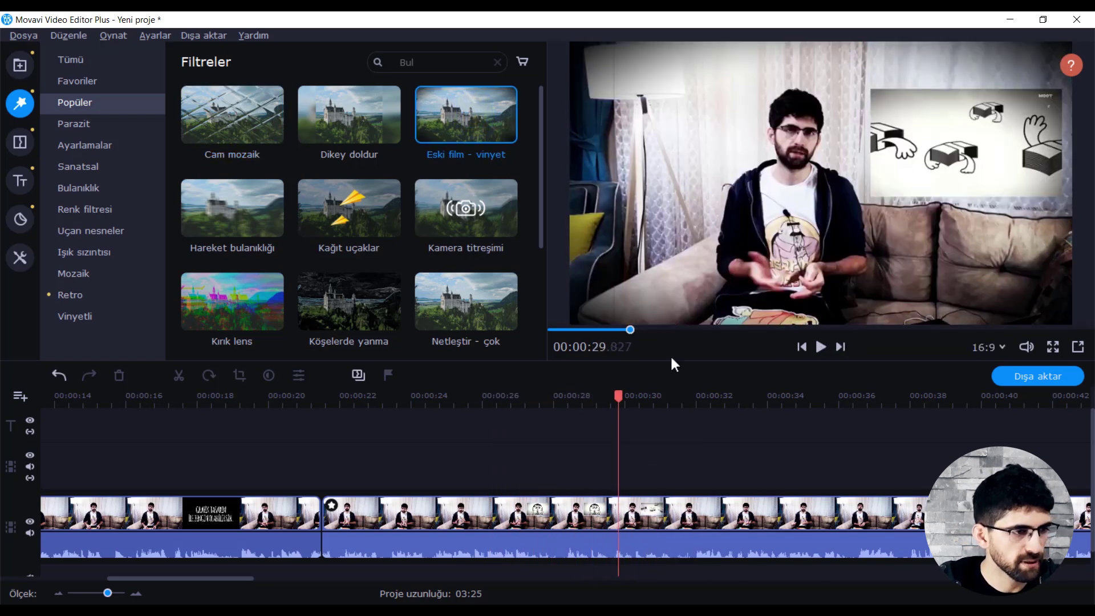
pyautogui.moveTo(232, 208); pyautogui.dragTo(686, 538)
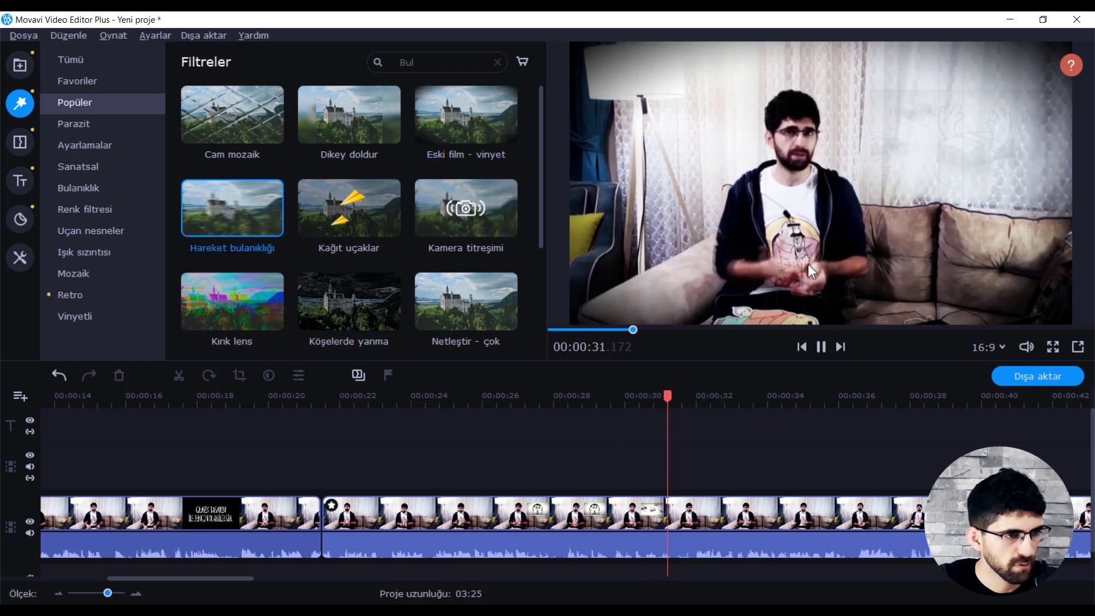
pyautogui.click(789, 228)
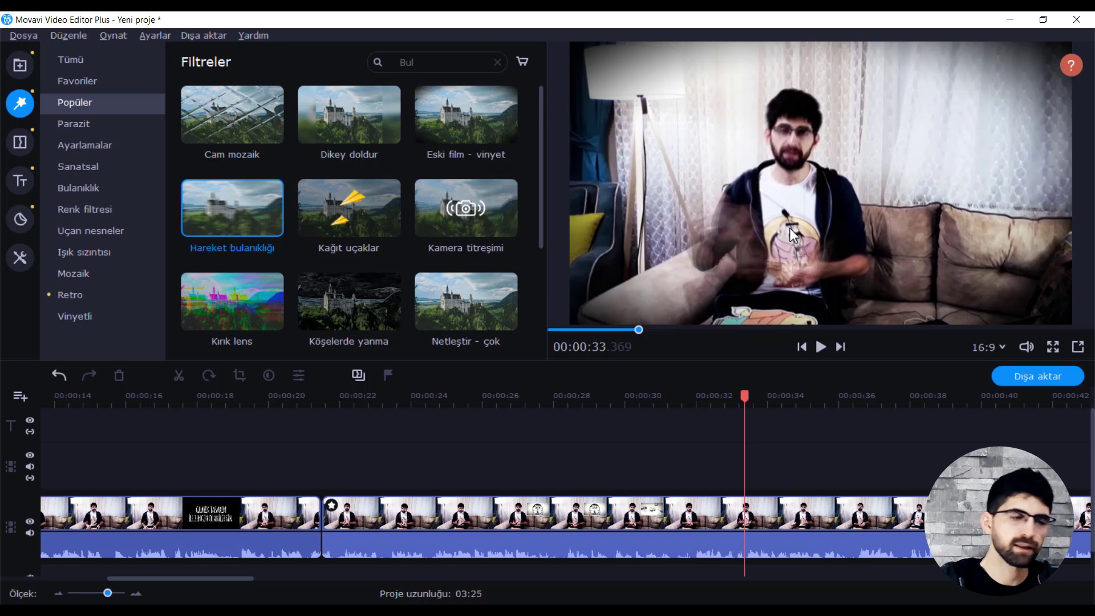
# - Try the Kağıt uçaklar, Kamera titreşimi and Yağlı boya - iyi filters on the main clip, undoing the last one
pyautogui.moveTo(723, 399); pyautogui.dragTo(801, 402)
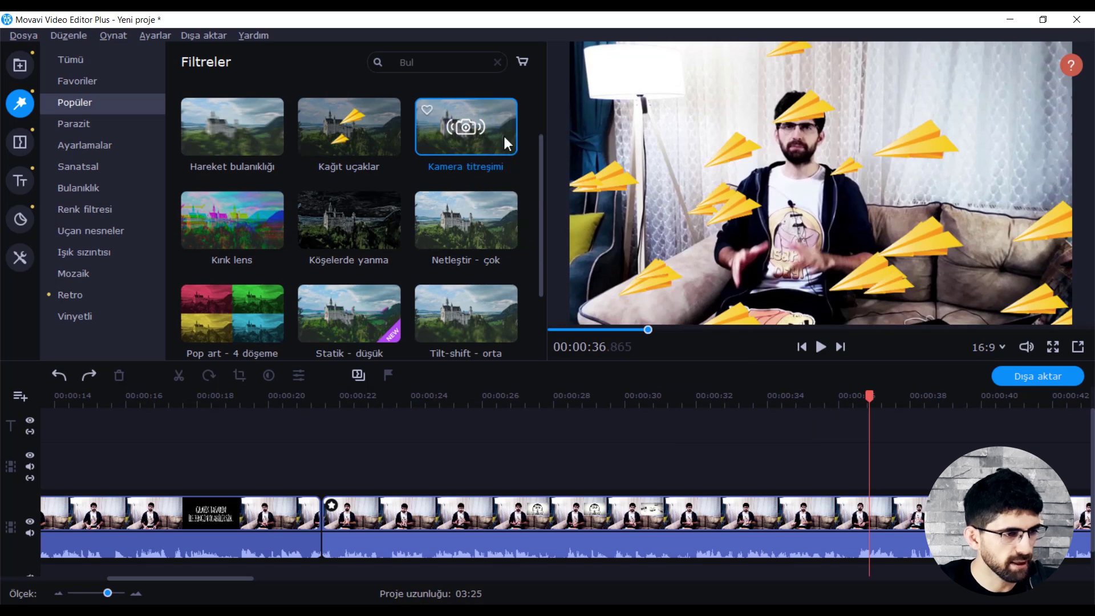
pyautogui.press('space')
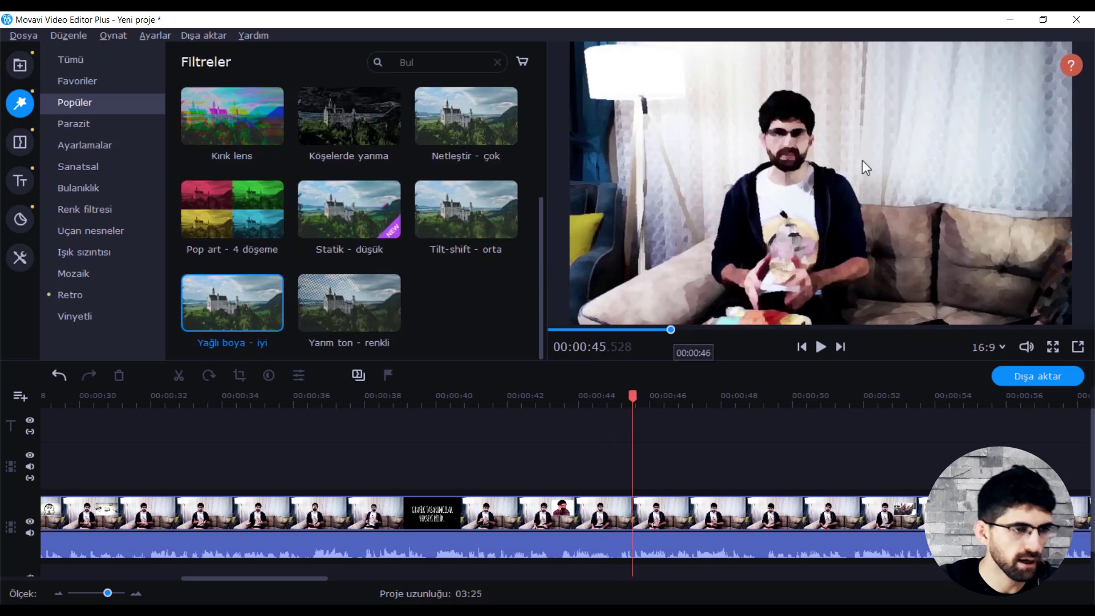
pyautogui.click(748, 307)
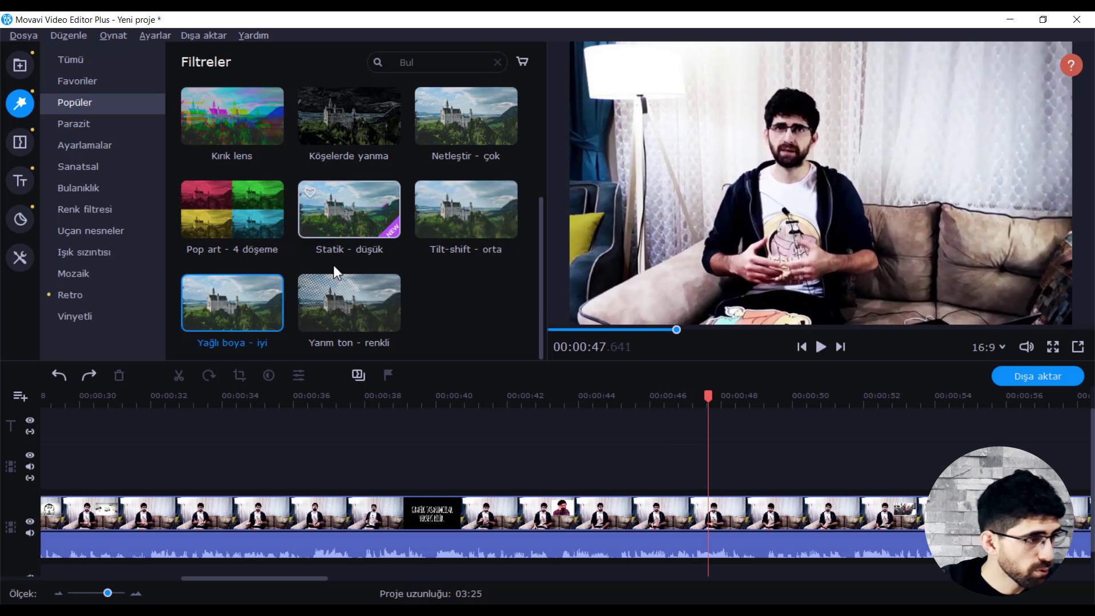
# - Browse the filter categories, try the Canaletto color filter on the main clip, and undo it
pyautogui.click(71, 123)
pyautogui.click(109, 104)
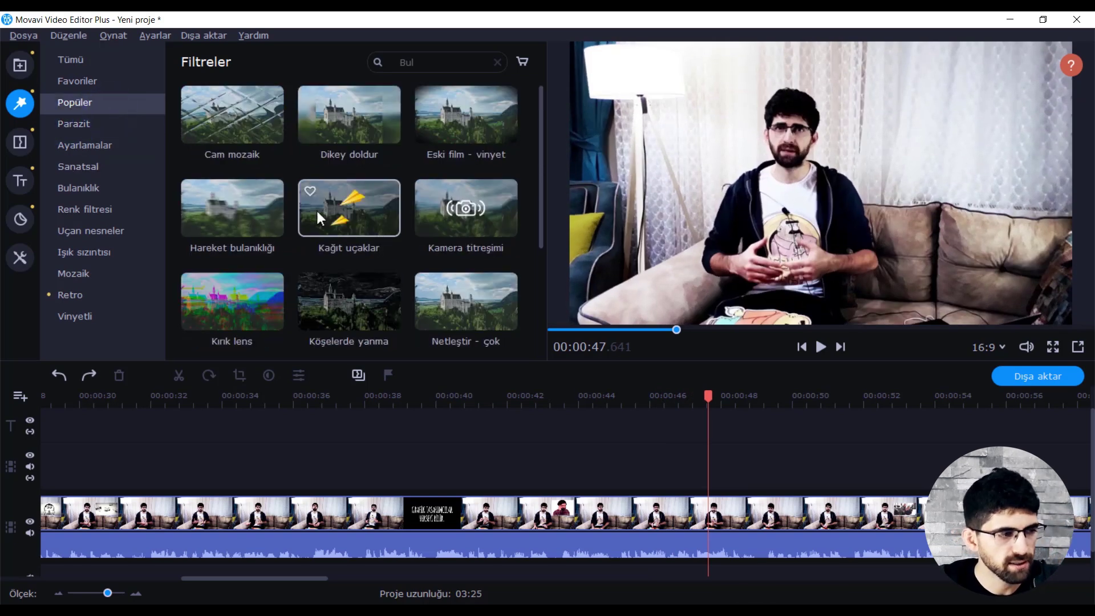
pyautogui.click(84, 167)
pyautogui.click(108, 190)
pyautogui.click(90, 217)
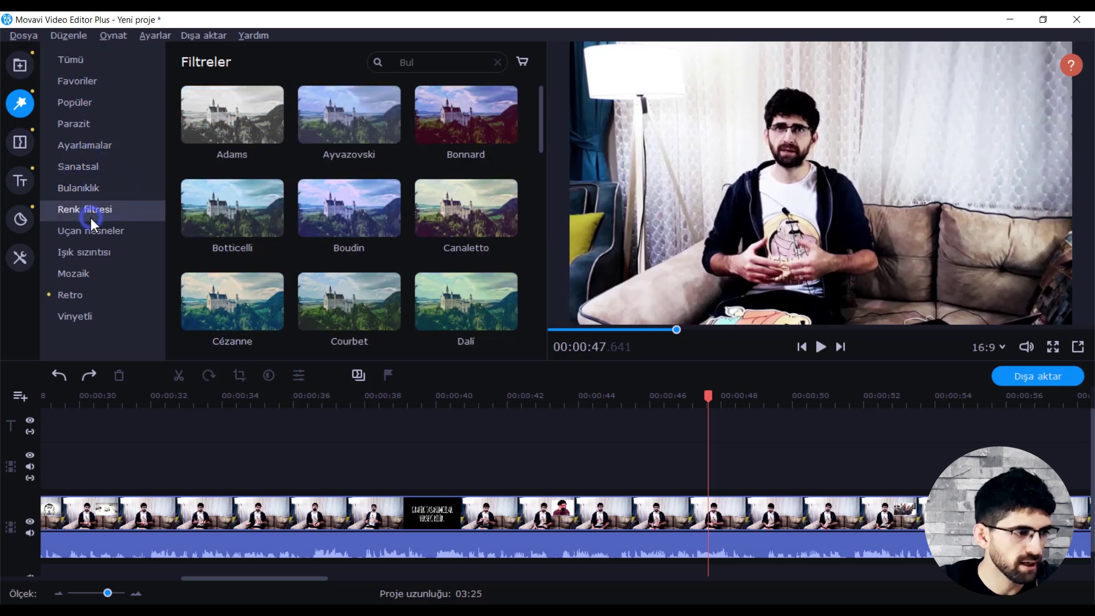
pyautogui.moveTo(457, 206); pyautogui.dragTo(633, 528)
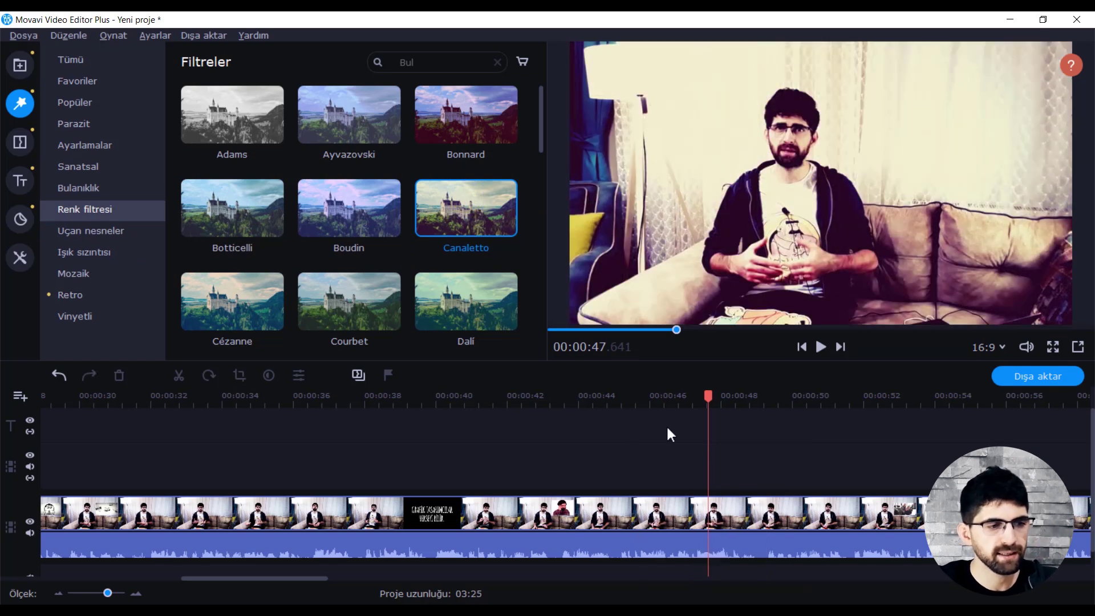
pyautogui.hotkey('ctrl', 'z')
# - Try the Dali color filter on the main clip, undo it, and look through more color filters
pyautogui.scroll(-1, 444, 248)
pyautogui.moveTo(453, 237); pyautogui.dragTo(688, 520)
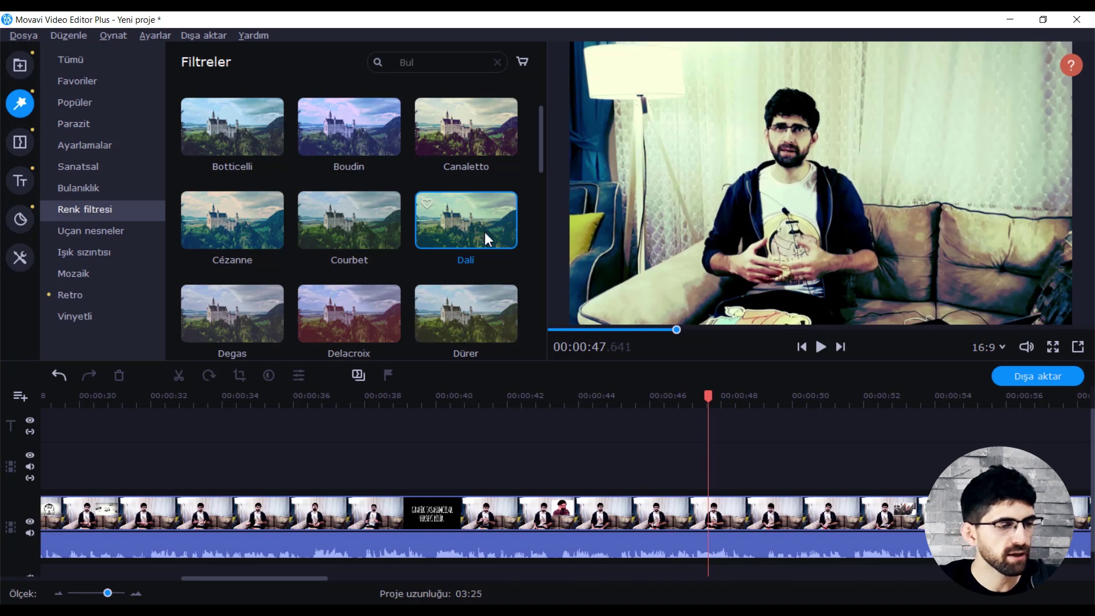
pyautogui.hotkey('ctrl', 'z')
pyautogui.scroll(-1, 405, 251)
pyautogui.scroll(-2, 398, 261)
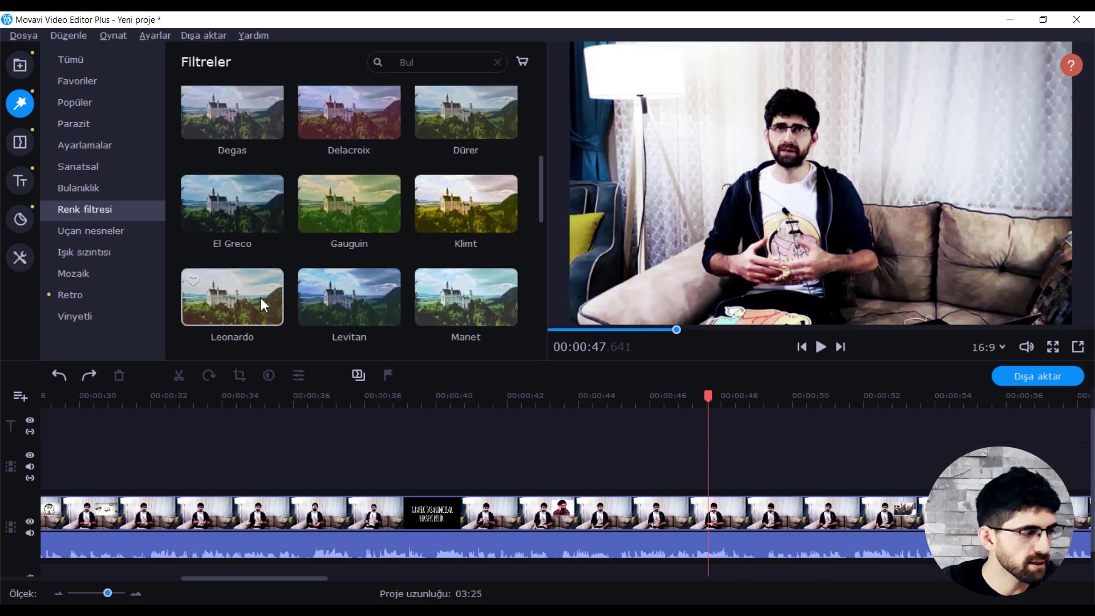
# - Try the first Uçan nesneler filter on the main clip, undo it, and view the remaining flying-object filters
pyautogui.click(113, 231)
pyautogui.moveTo(232, 114); pyautogui.dragTo(720, 516)
pyautogui.hotkey('ctrl', 'z')
pyautogui.scroll(-4, 462, 235)
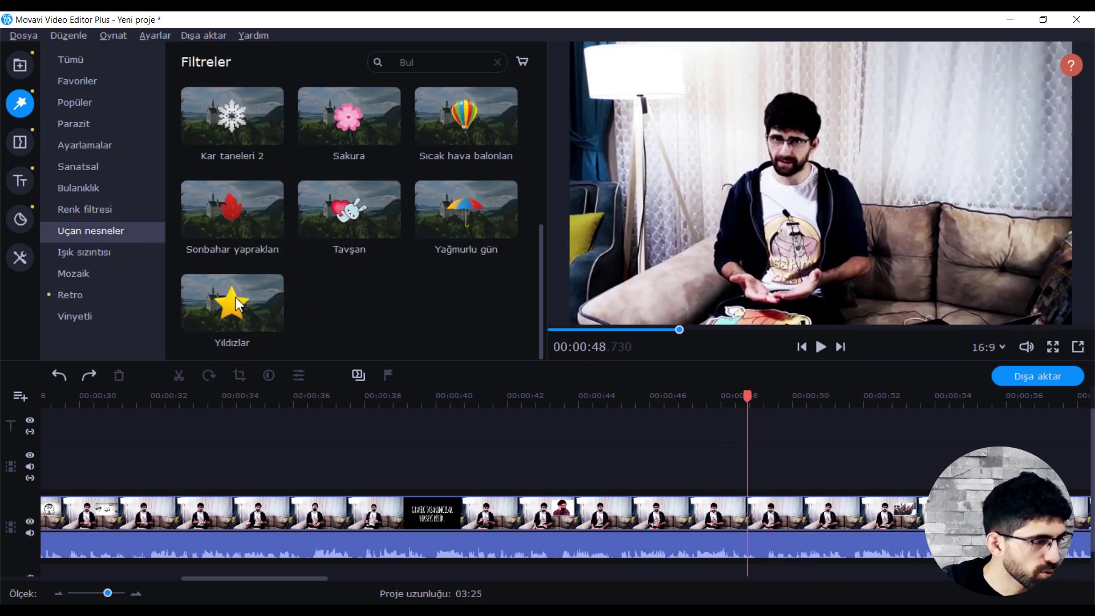
# - Try the Işık sızıntısı 5 and Işık sızıntısı 9 filters on the main clip, undo them, and view the Vinyetli filters
pyautogui.click(90, 254)
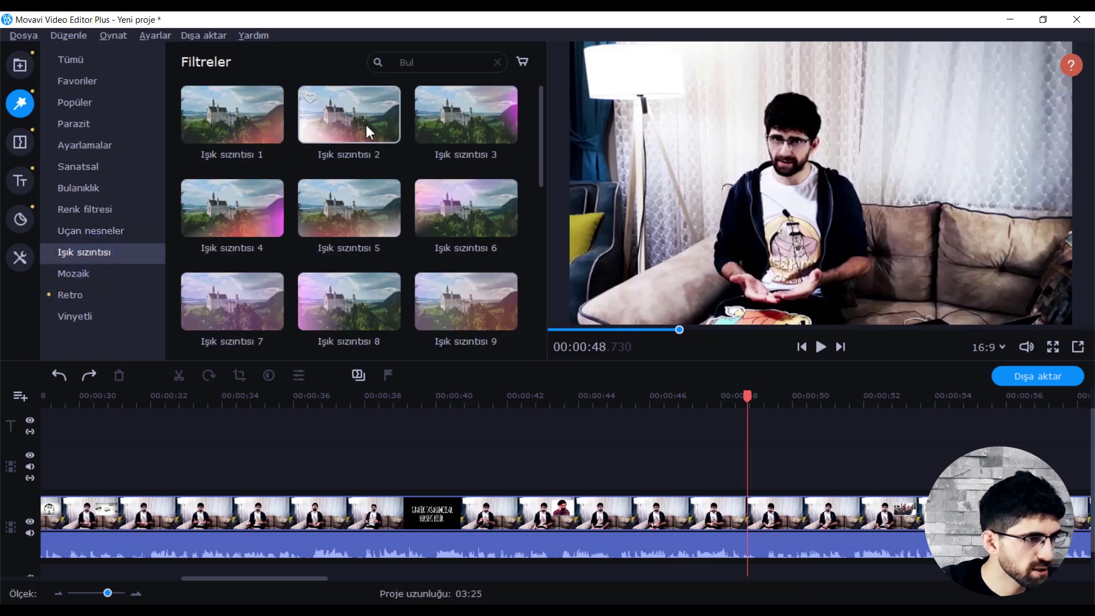
pyautogui.moveTo(385, 182); pyautogui.dragTo(703, 512)
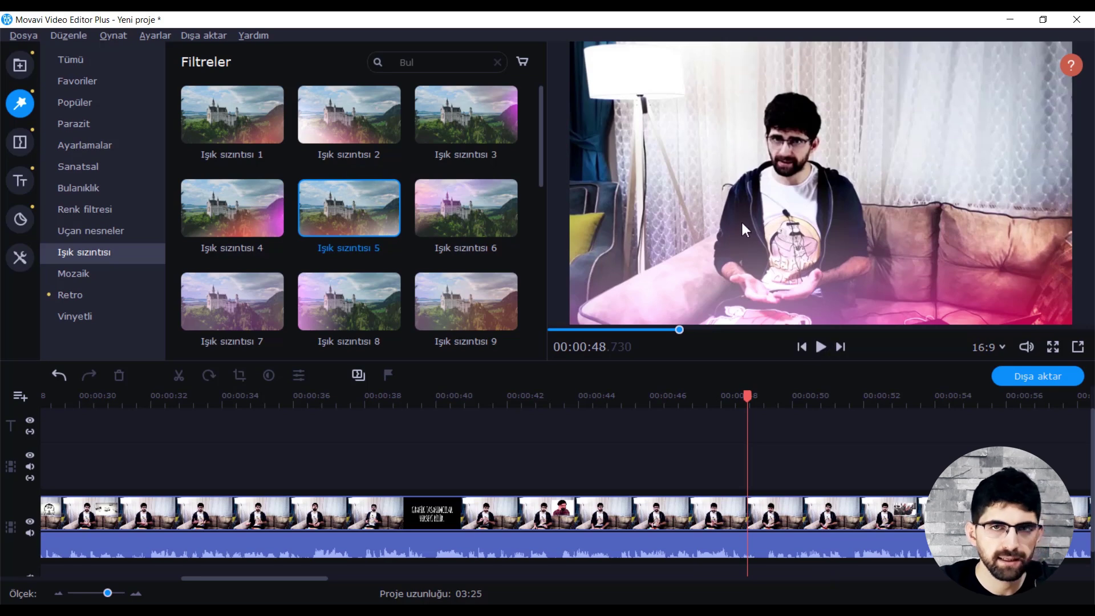
pyautogui.moveTo(463, 300); pyautogui.dragTo(726, 510)
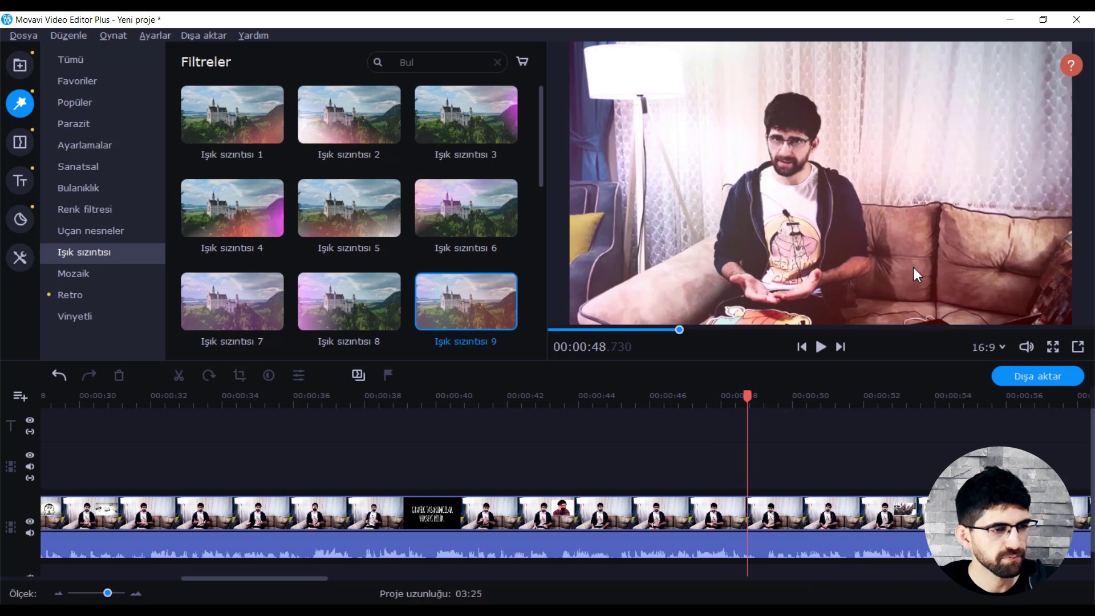
pyautogui.hotkey('ctrl', 'z')
pyautogui.click(74, 316)
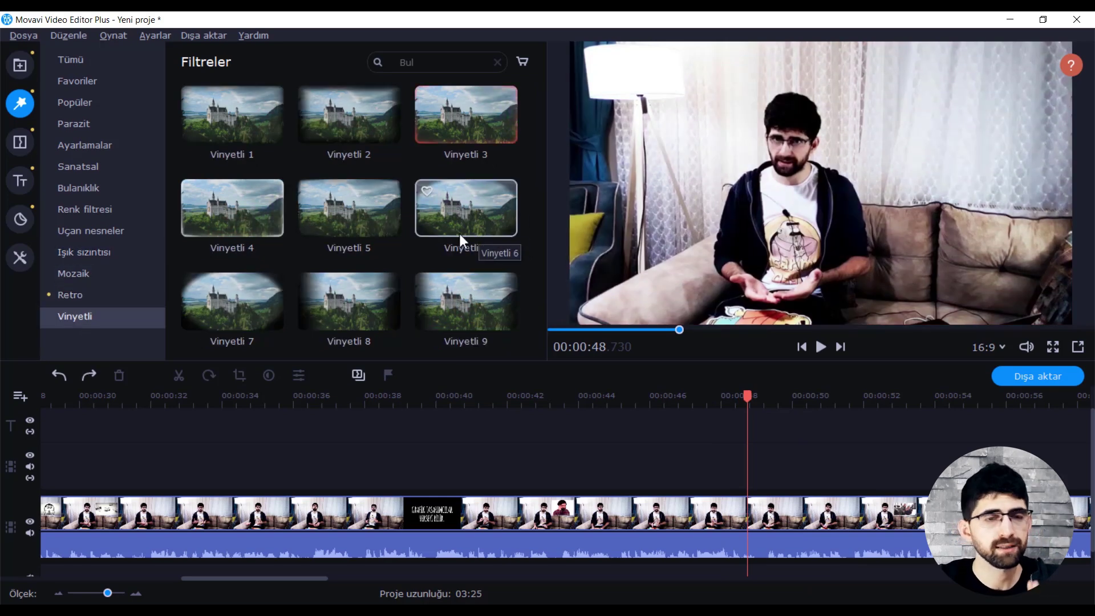
# - Split the main clip at about 00:00:48.7, preview the Bubble gum transition and place it at the cut
pyautogui.hotkey('ctrl', 't')
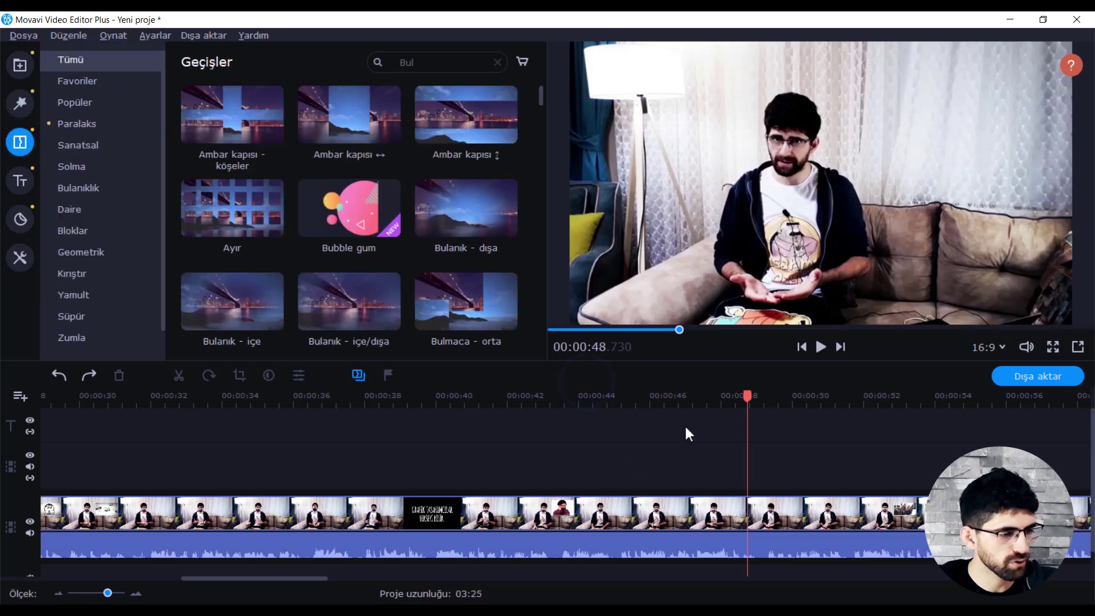
pyautogui.click(757, 528)
pyautogui.hotkey('ctrl', 'b')
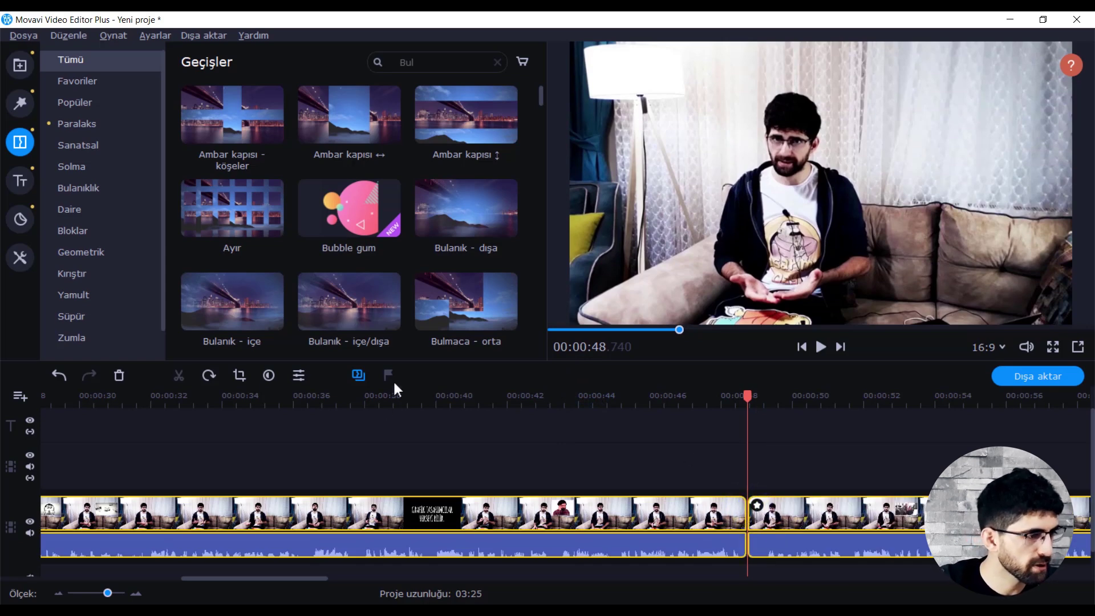
pyautogui.click(341, 198)
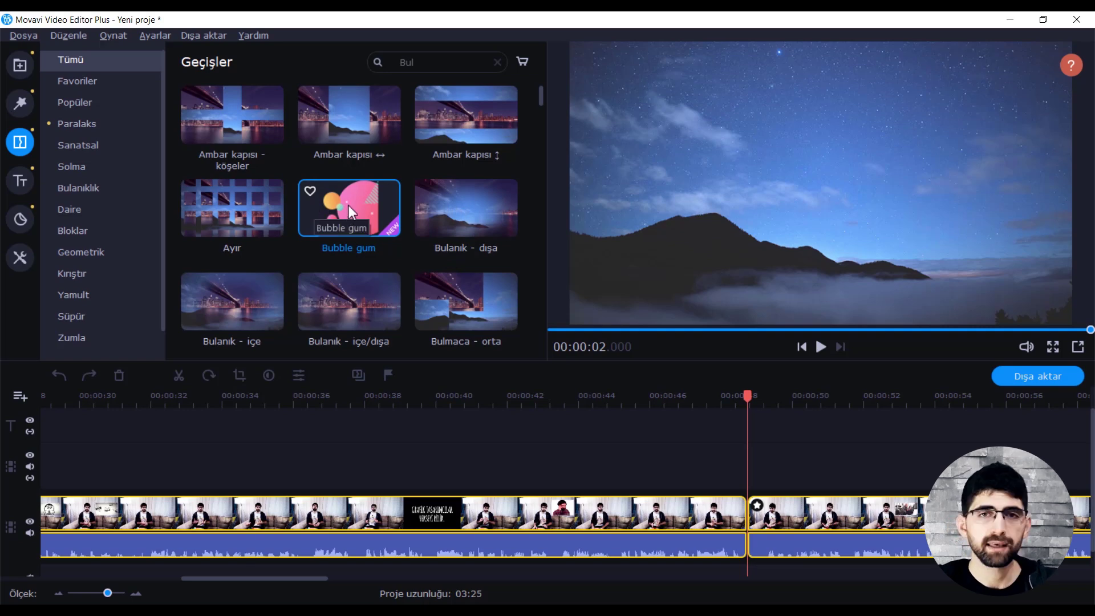
pyautogui.moveTo(351, 206); pyautogui.dragTo(747, 516)
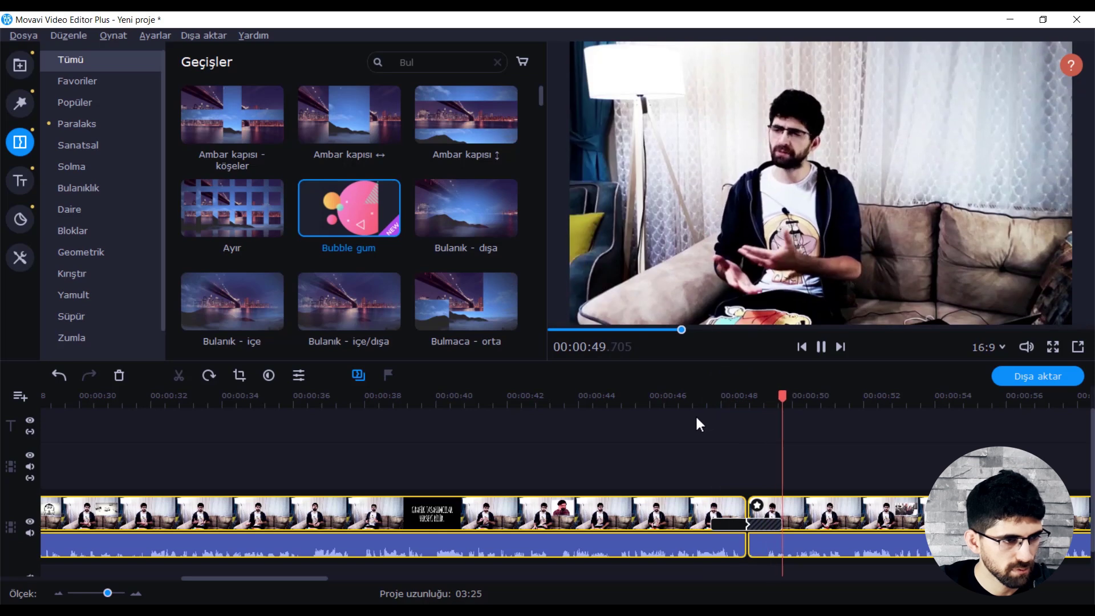
# - Try the Bulanık - içe transition at the cut near 00:00:48.7, play it back and undo it
pyautogui.click(754, 519)
pyautogui.scroll(-2, 235, 173)
pyautogui.moveTo(234, 174); pyautogui.dragTo(751, 513)
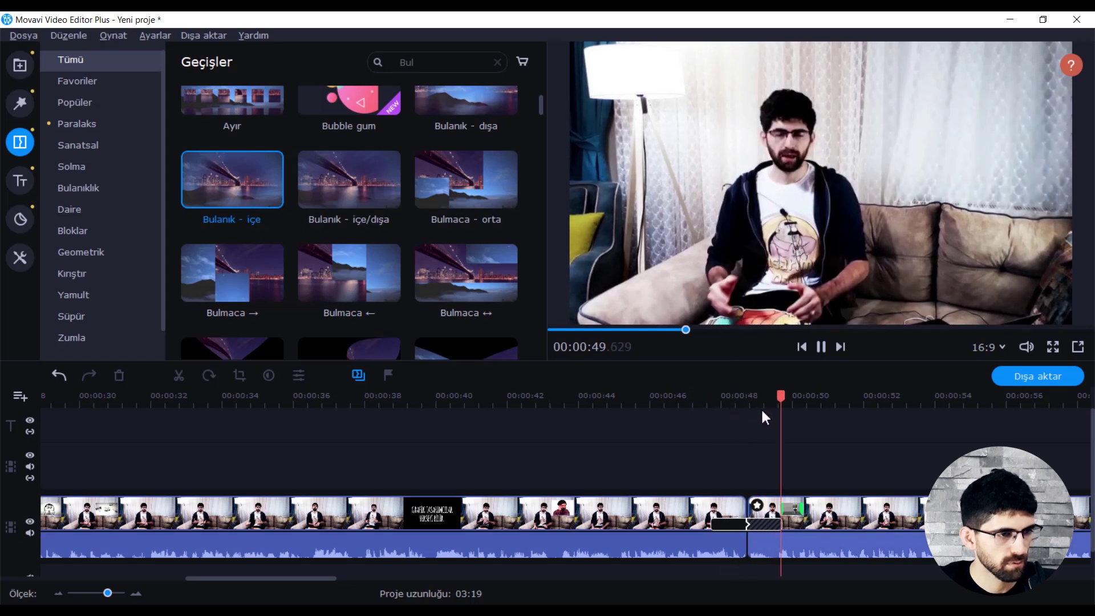
pyautogui.click(707, 396)
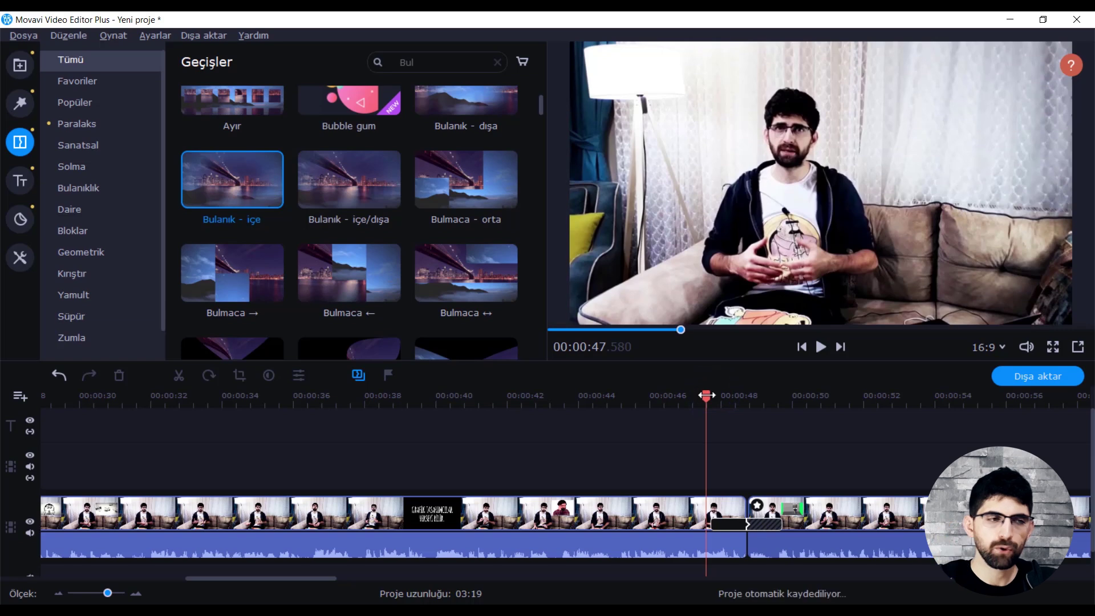
pyautogui.hotkey('ctrl', 'z')
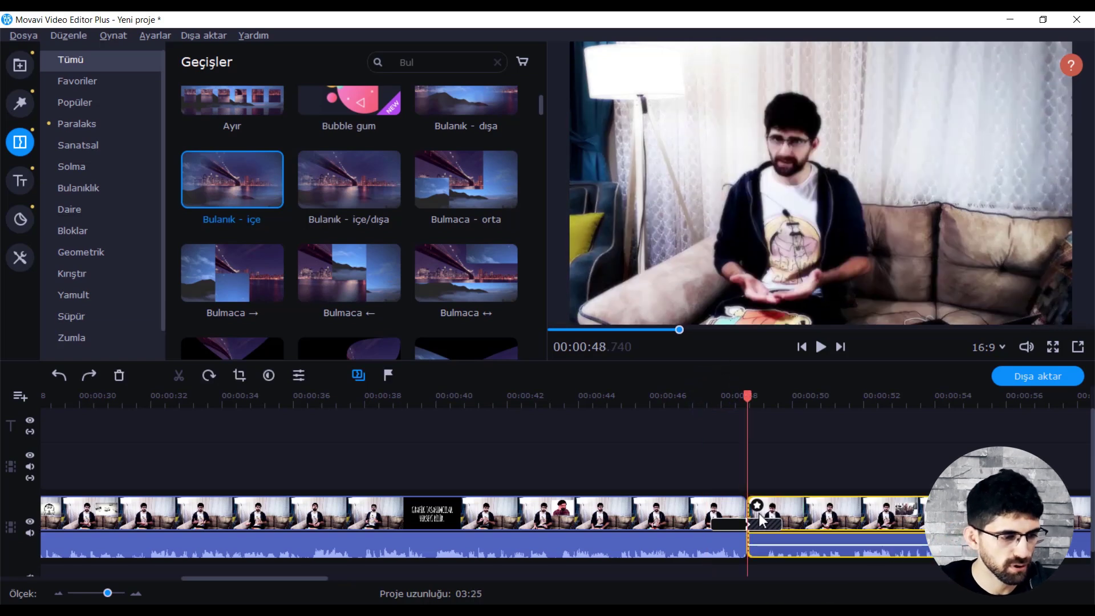
pyautogui.hotkey('ctrl', 'y')
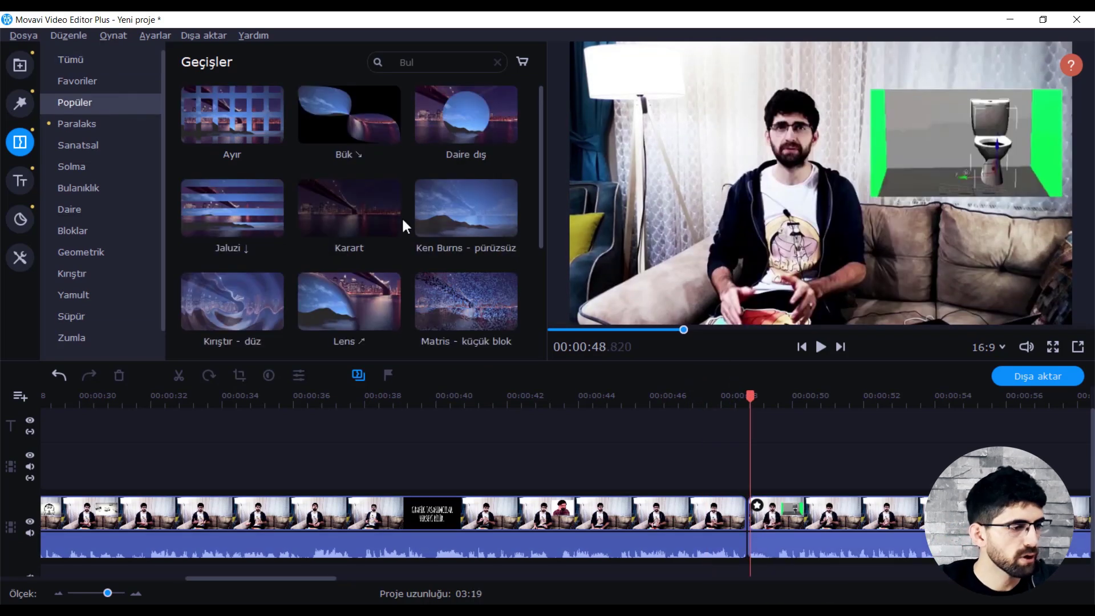
# - Mark Karart, Ken Burns - pürüzsüz and Paralaks 8 as favorite transitions and show the favorites
pyautogui.click(428, 193)
pyautogui.scroll(-3, 309, 189)
pyautogui.click(310, 217)
pyautogui.click(100, 81)
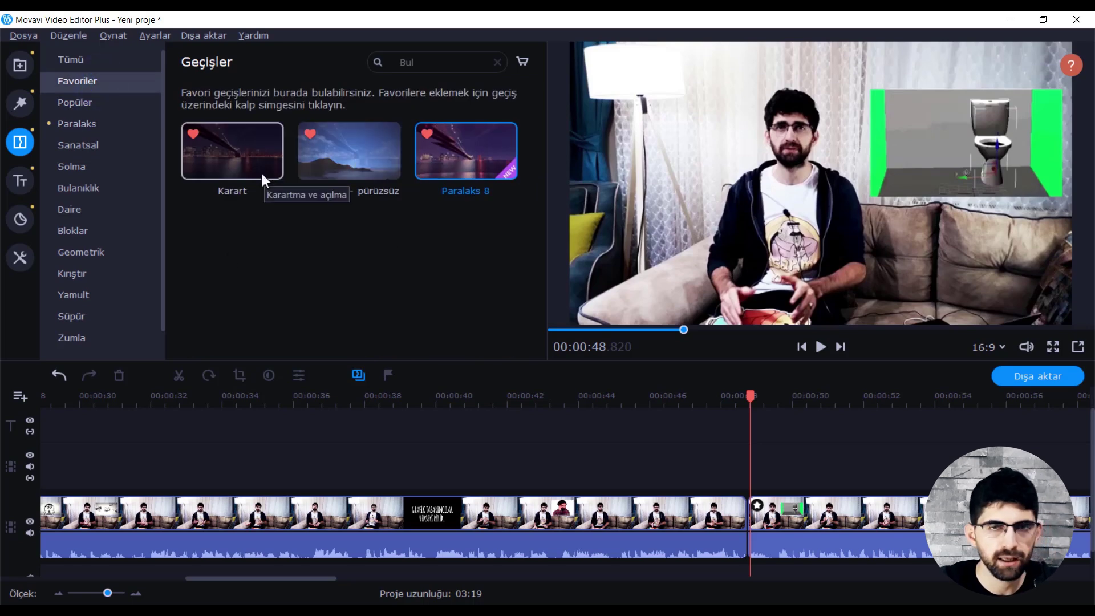
# - Try the Ken Burns - pürüzsüz transition at the cut, play it back and undo it
pyautogui.moveTo(347, 156); pyautogui.dragTo(747, 521)
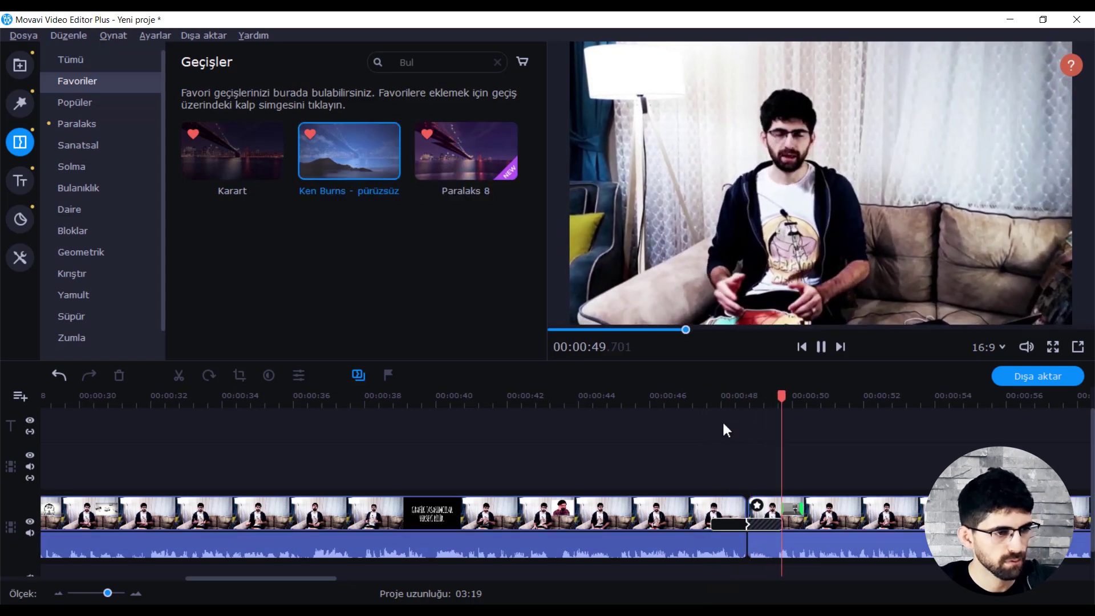
pyautogui.hotkey('ctrl', 'z')
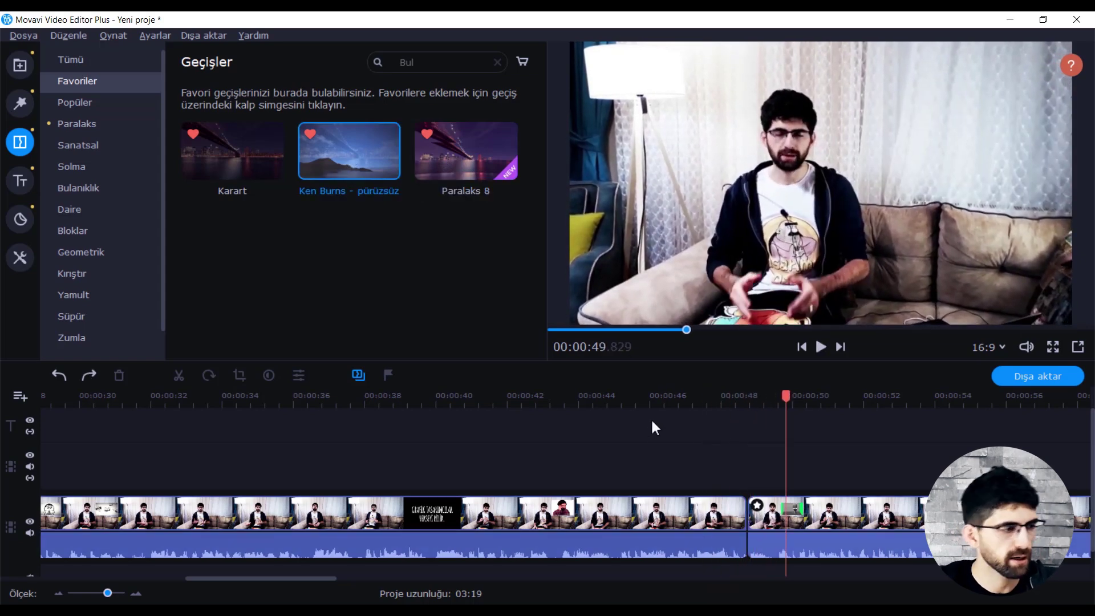
# - Look through the Bulanıklık and Daire transitions, then put the Rewind 1 transition from Lifestyle bloggers at the cut
pyautogui.click(91, 143)
pyautogui.click(110, 190)
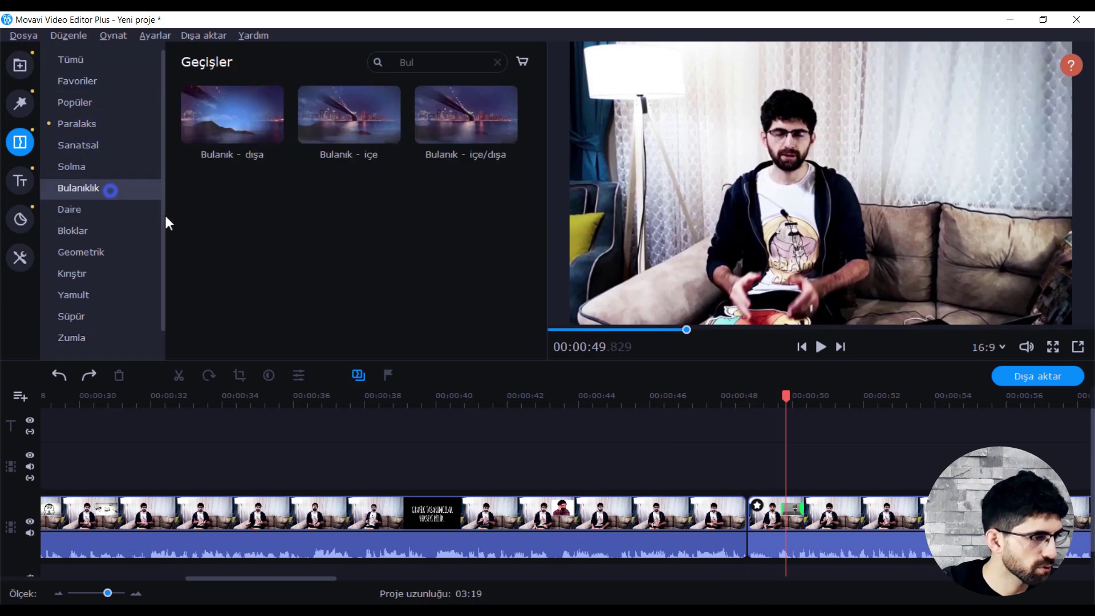
pyautogui.click(89, 210)
pyautogui.hotkey('ctrl', 'y')
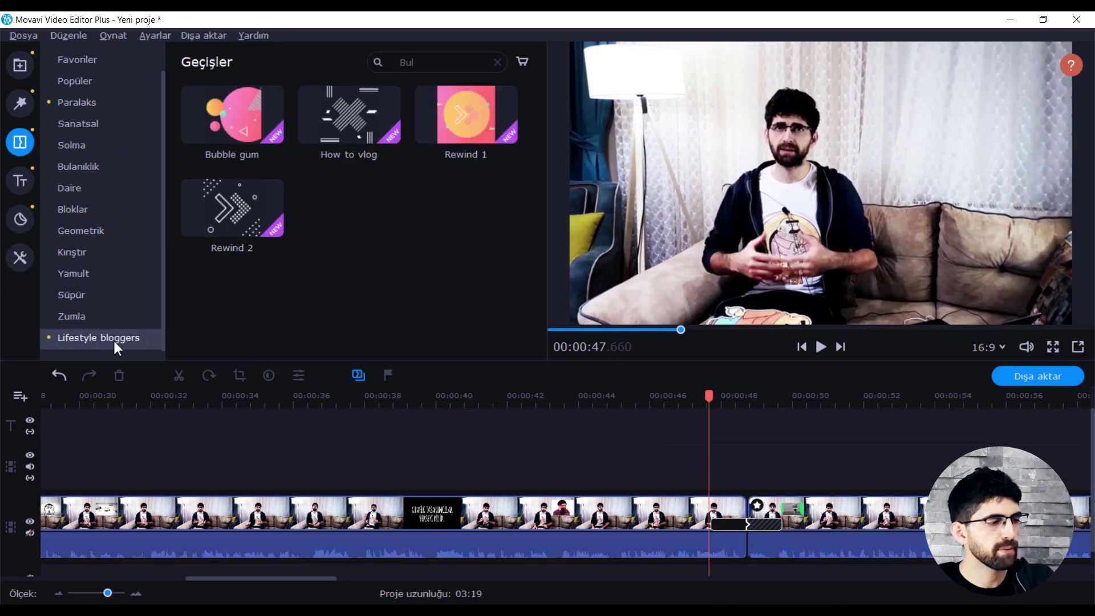
pyautogui.click(466, 114)
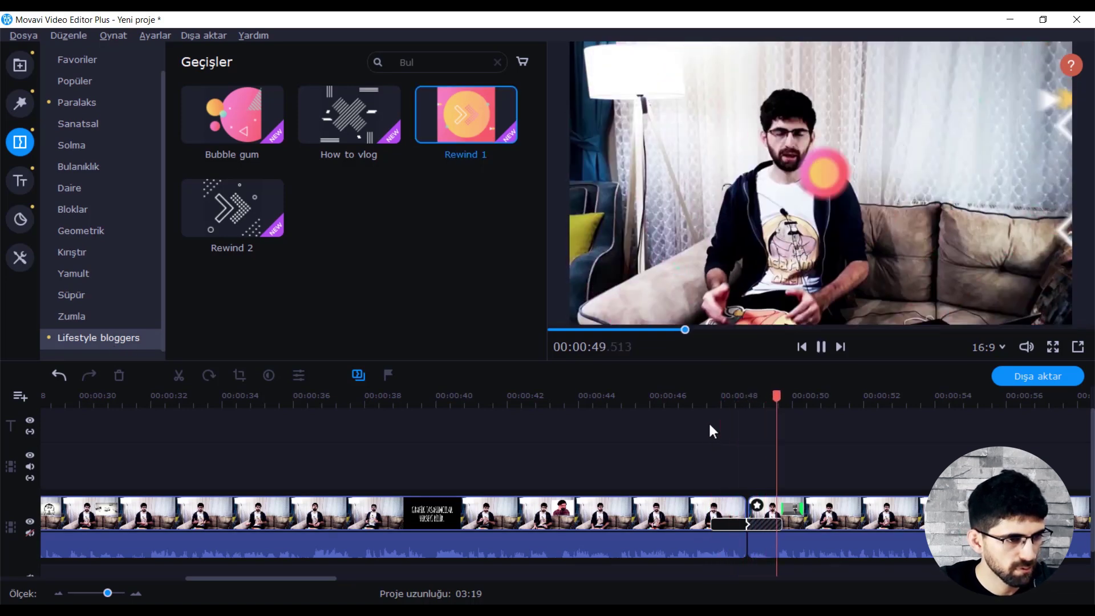
# - Insert the Kırmızı ve mavi intro video at the start of the timeline, before the main clip
pyautogui.click(20, 181)
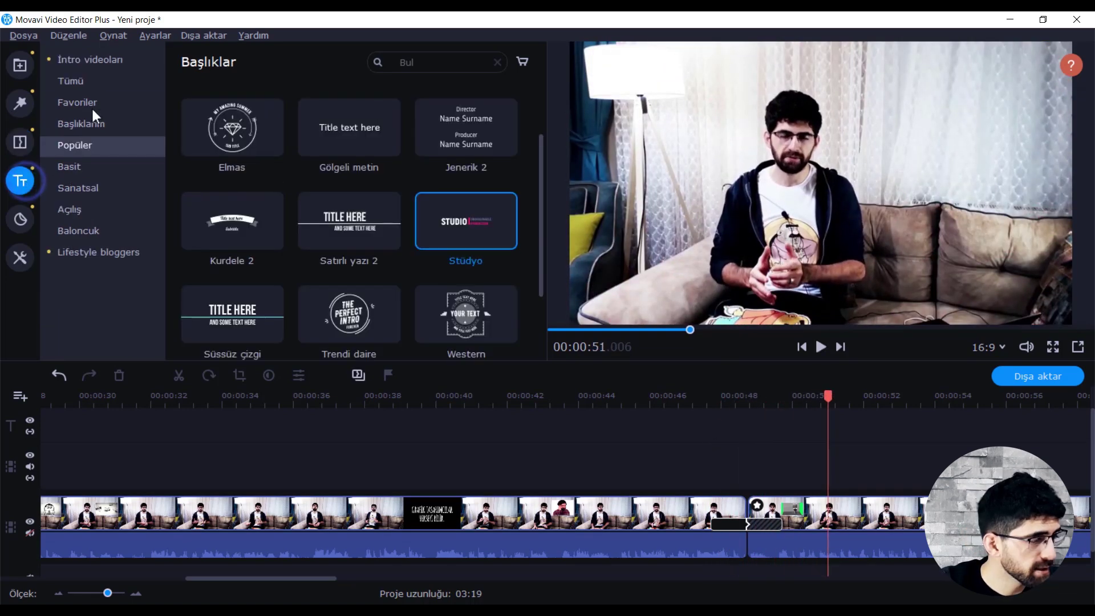
pyautogui.click(96, 61)
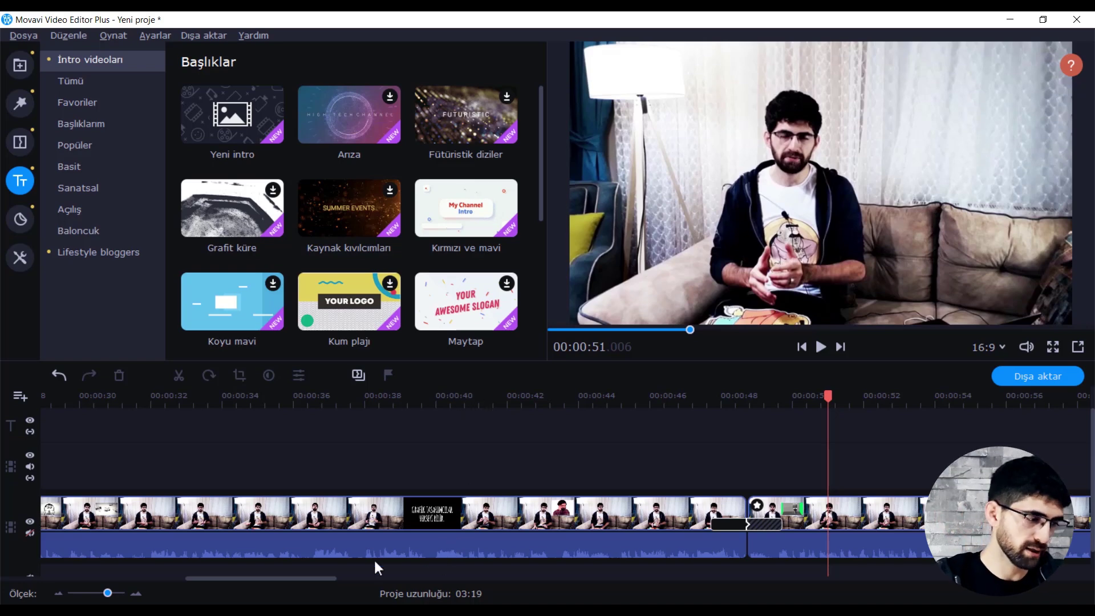
pyautogui.click(102, 524)
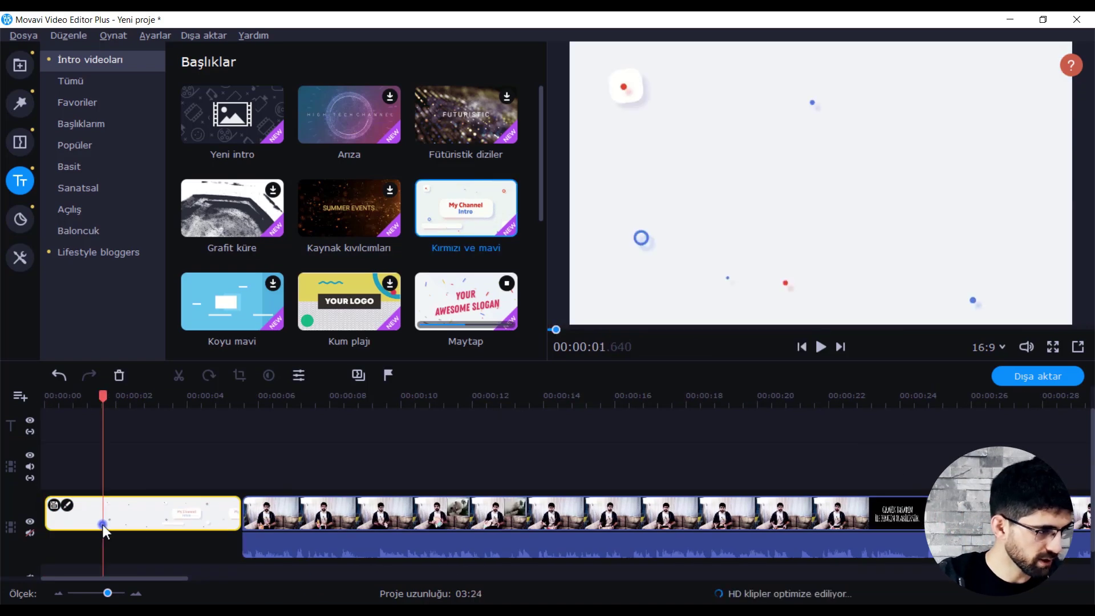
# - Replace the intro's "My Channel" text with TASARIMCI, apply the change and play the intro back in the project
pyautogui.doubleClick(68, 510)
pyautogui.click(69, 424)
pyautogui.moveTo(88, 395); pyautogui.dragTo(103, 395)
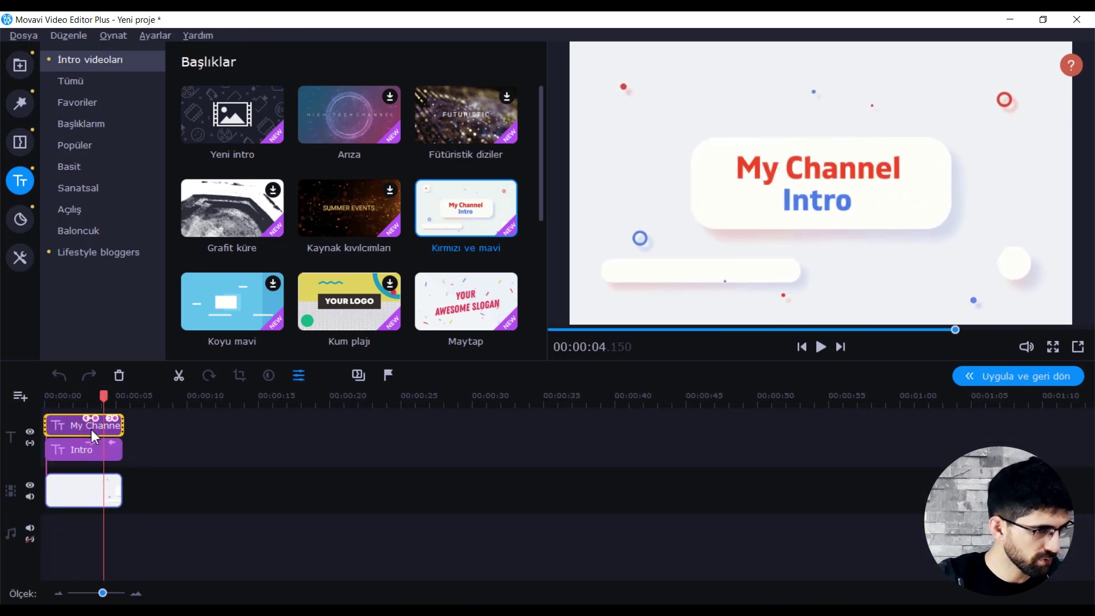
pyautogui.doubleClick(804, 171)
pyautogui.hotkey('ctrl', 'a')
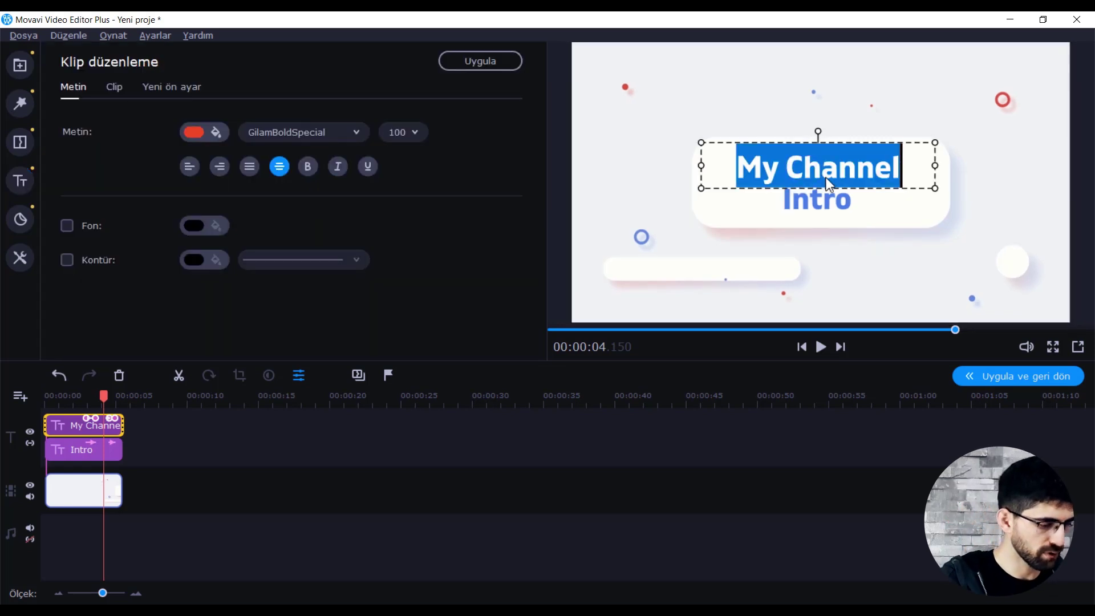
pyautogui.write('TASARIMCI')
pyautogui.click(1006, 381)
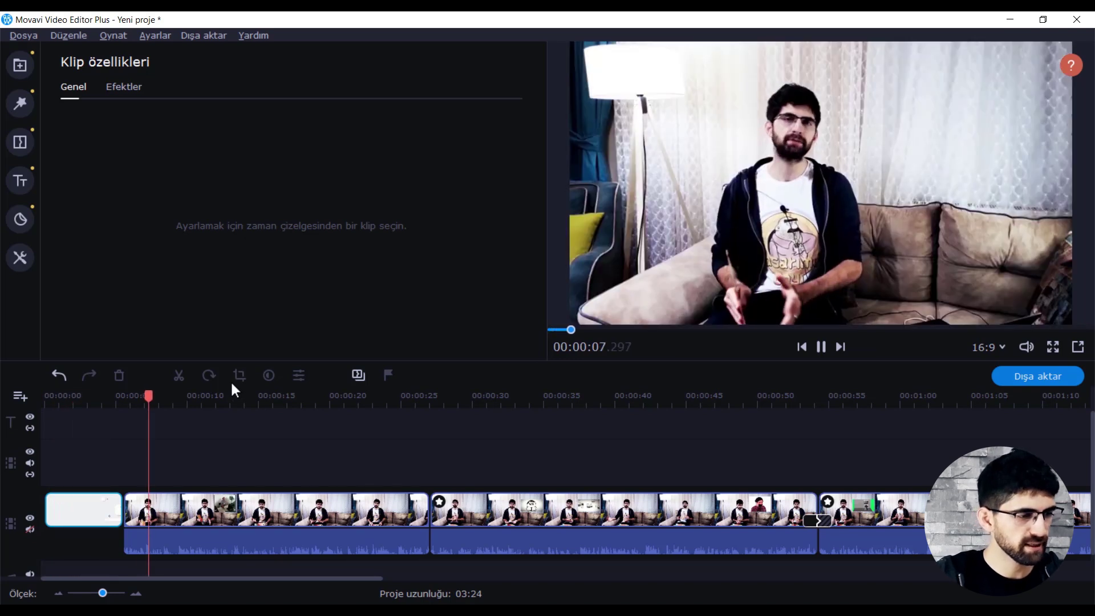
pyautogui.press('space')
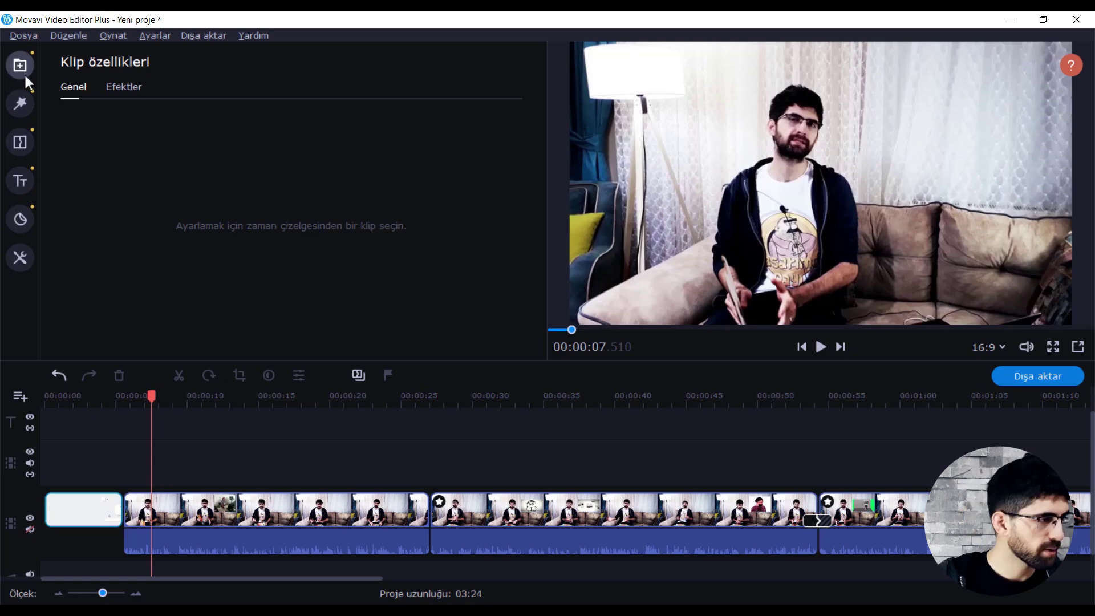
# - Try the Baloncuk 2 ↘ speech bubble title beside the speaker's head with the text "Merhaba!" and play it back
pyautogui.click(20, 142)
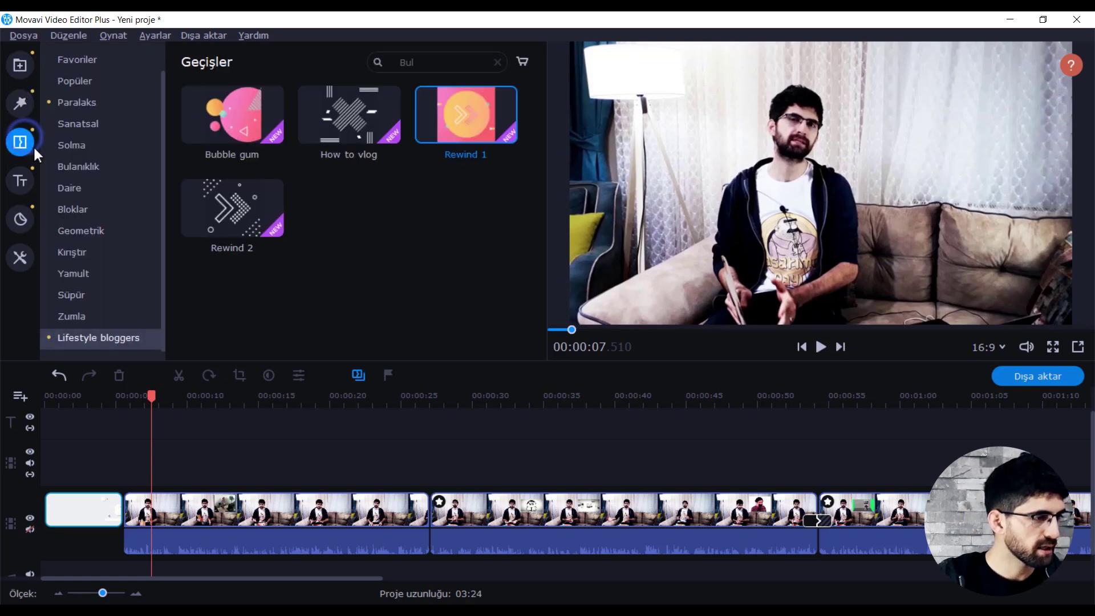
pyautogui.click(20, 181)
pyautogui.scroll(-3, 453, 194)
pyautogui.scroll(-5, 440, 302)
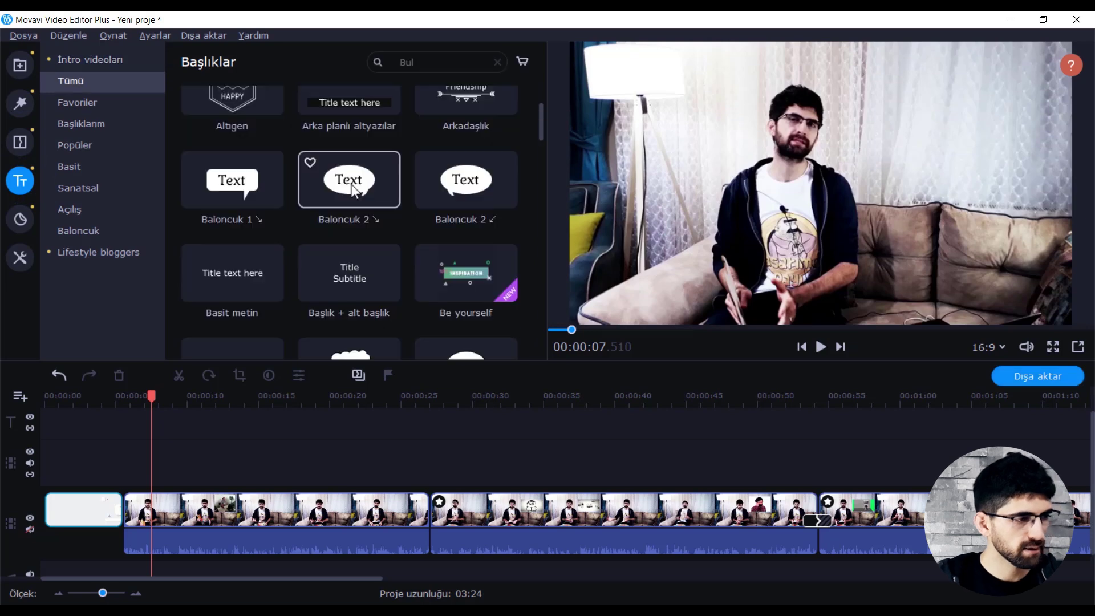
pyautogui.scroll(1, 220, 176)
pyautogui.moveTo(359, 226); pyautogui.dragTo(868, 111)
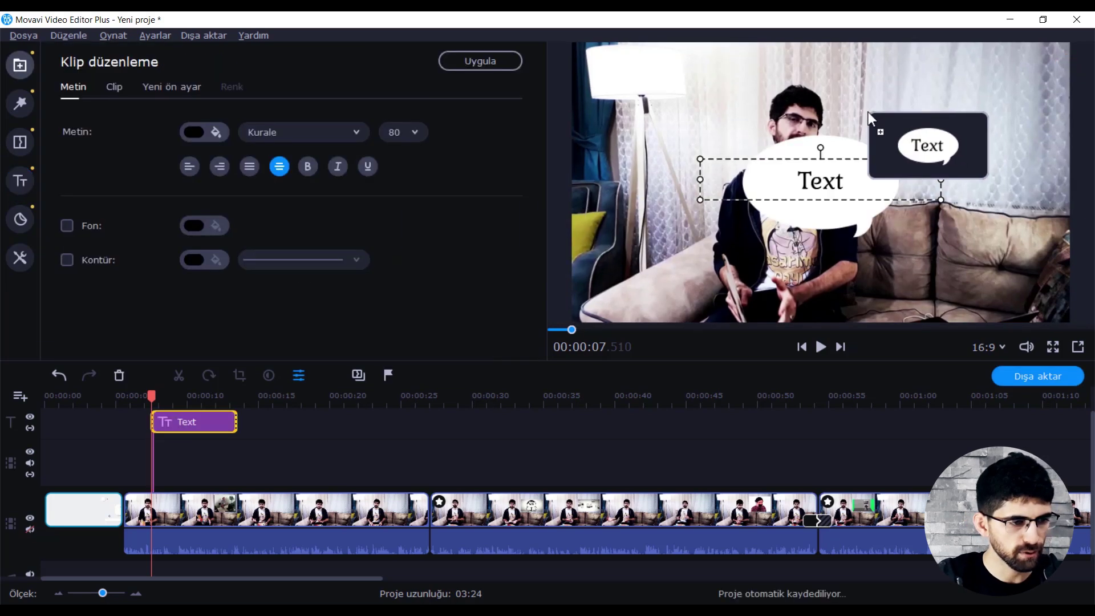
pyautogui.moveTo(819, 177); pyautogui.dragTo(913, 96)
pyautogui.doubleClick(927, 109)
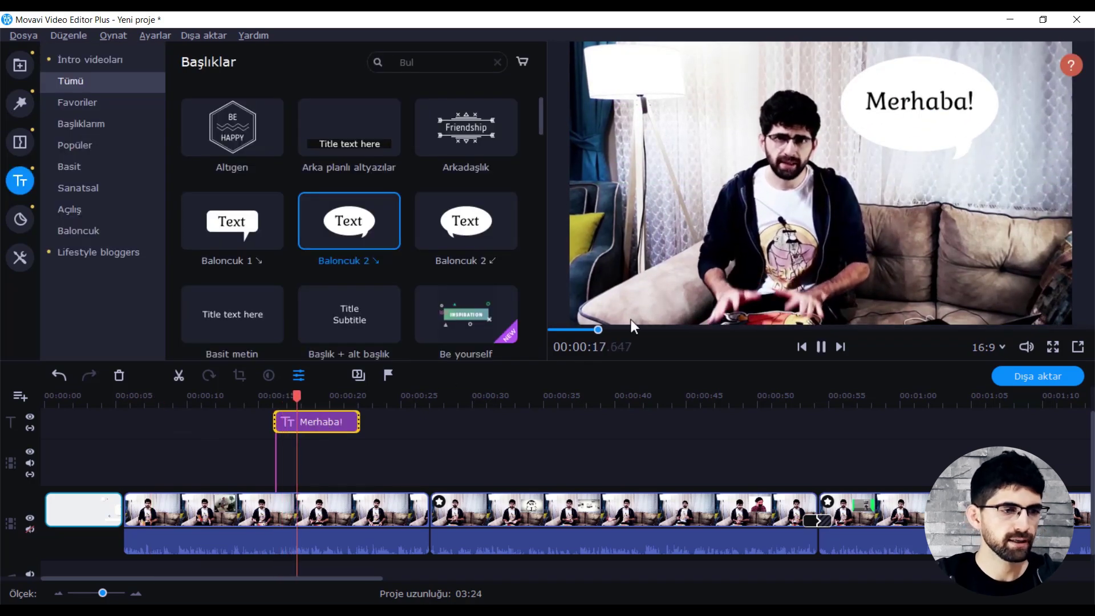
pyautogui.press('space')
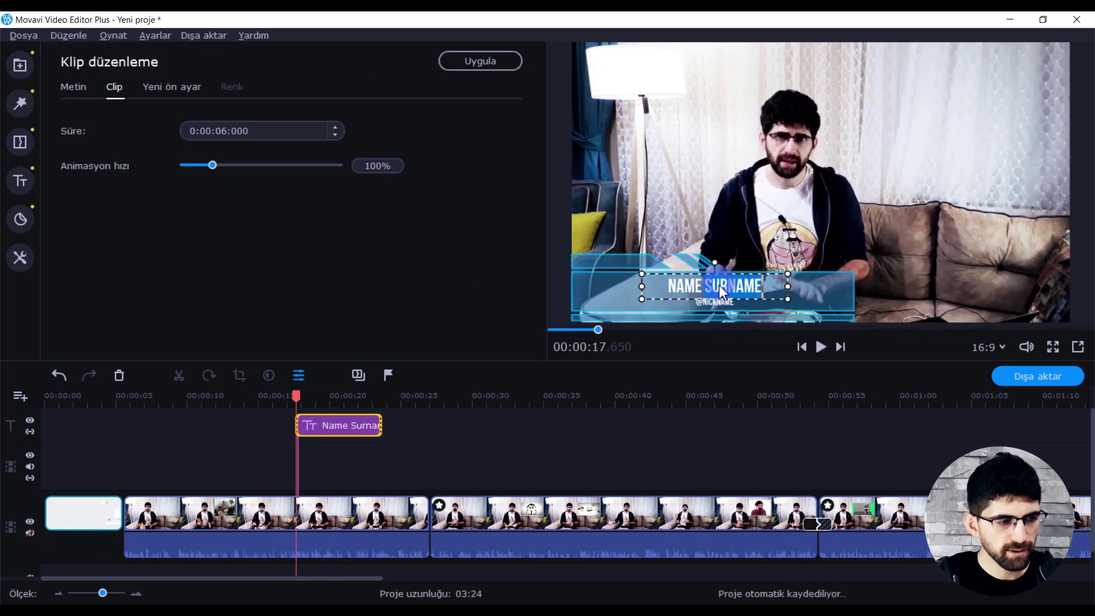
# - Try the Alt çeyrek title at about 00:00:17.65, enter the speaker's full name and nickname, and play it back
pyautogui.write('BURAK DOĞAN')
pyautogui.doubleClick(727, 302)
pyautogui.write('TASARIMCIDAYI')
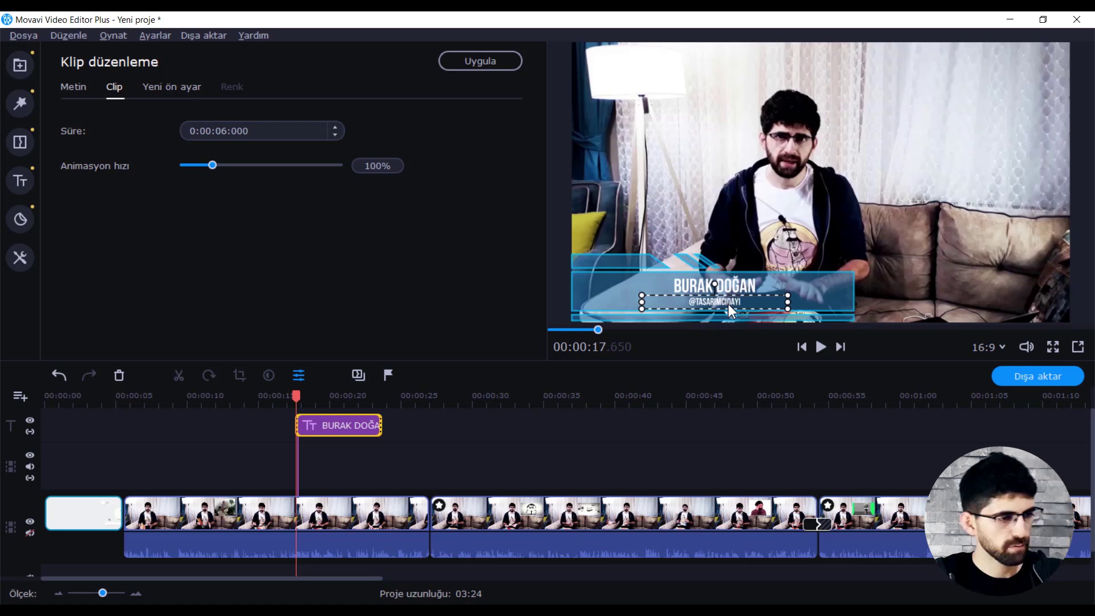
pyautogui.click(385, 432)
pyautogui.press('space')
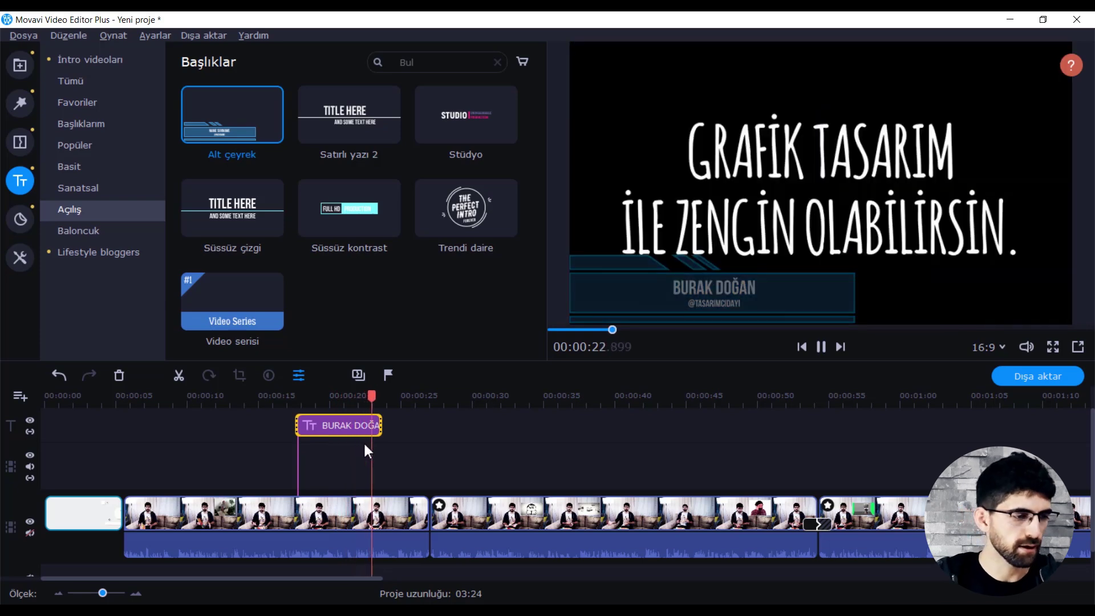
pyautogui.press('space')
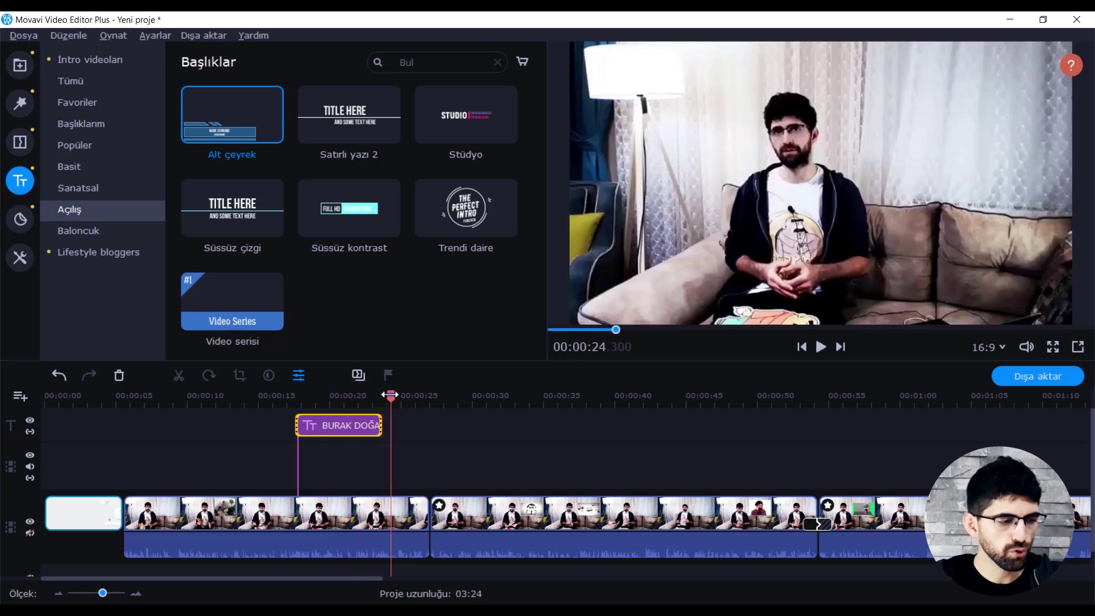
pyautogui.moveTo(390, 395); pyautogui.dragTo(286, 395)
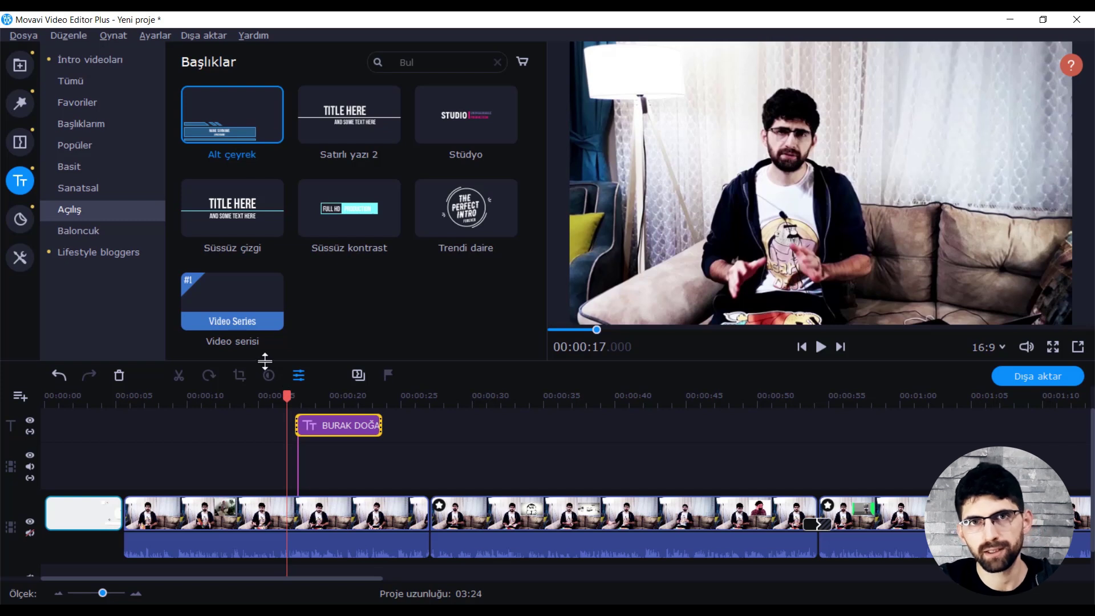
# - Look through the Lifestyle bloggers titles, then try the >_< emoji sticker over the speaker
pyautogui.scroll(-5, 403, 231)
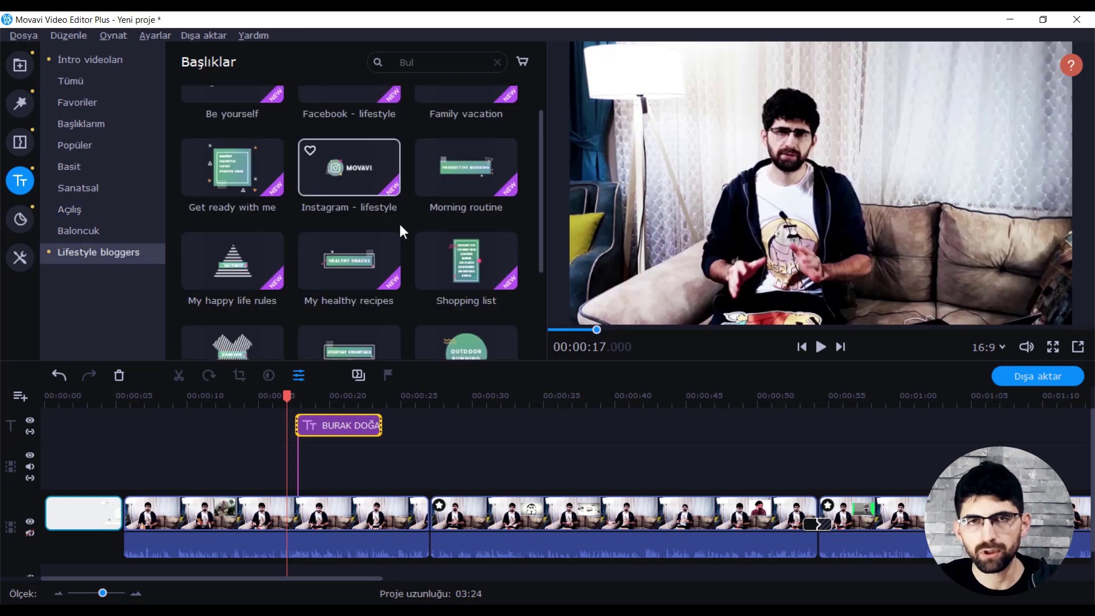
pyautogui.click(20, 219)
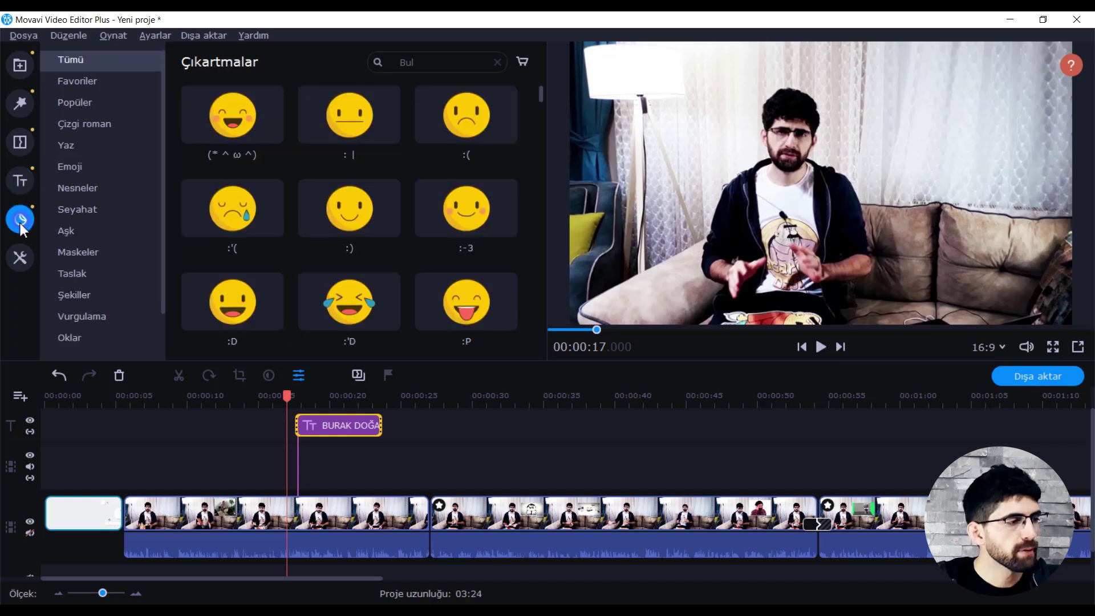
pyautogui.click(85, 84)
pyautogui.click(88, 67)
pyautogui.scroll(-10, 464, 207)
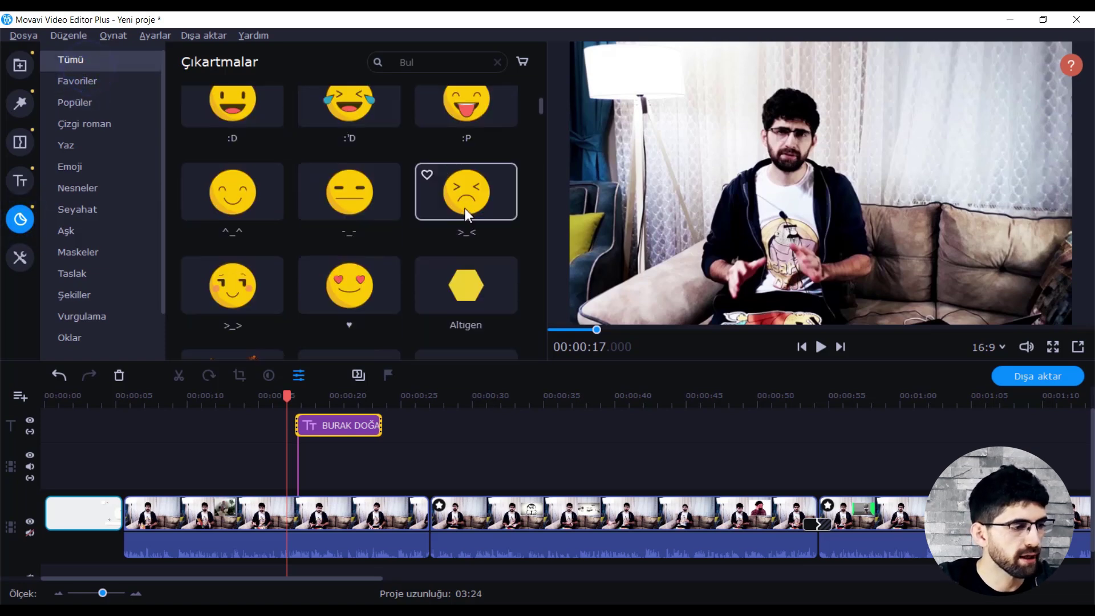
pyautogui.moveTo(464, 187); pyautogui.dragTo(834, 168)
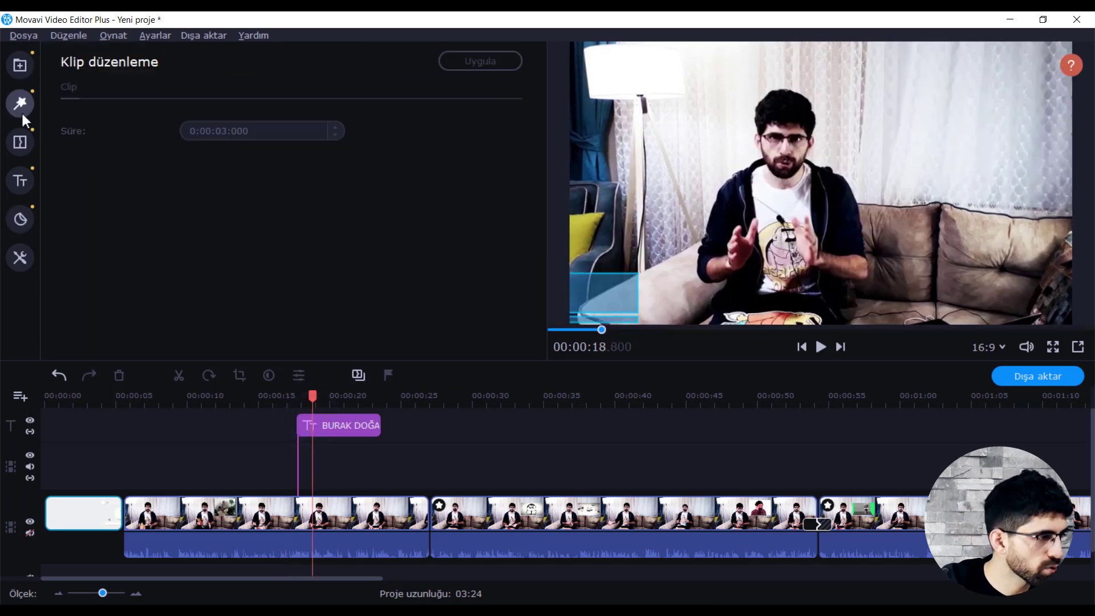
# - Try the red "Boom!!!" sticker at 00:00:18.8 over the speaker, then delete it and the name title
pyautogui.click(20, 219)
pyautogui.scroll(2, 348, 206)
pyautogui.click(265, 209)
pyautogui.moveTo(894, 154); pyautogui.dragTo(893, 154)
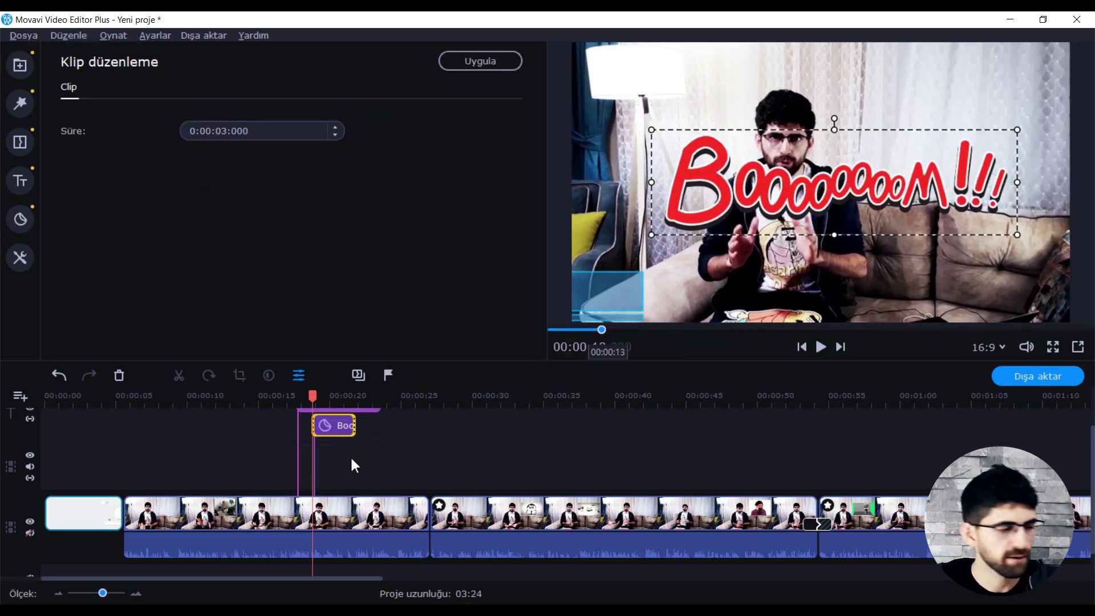
pyautogui.click(349, 425)
pyautogui.press('Delete')
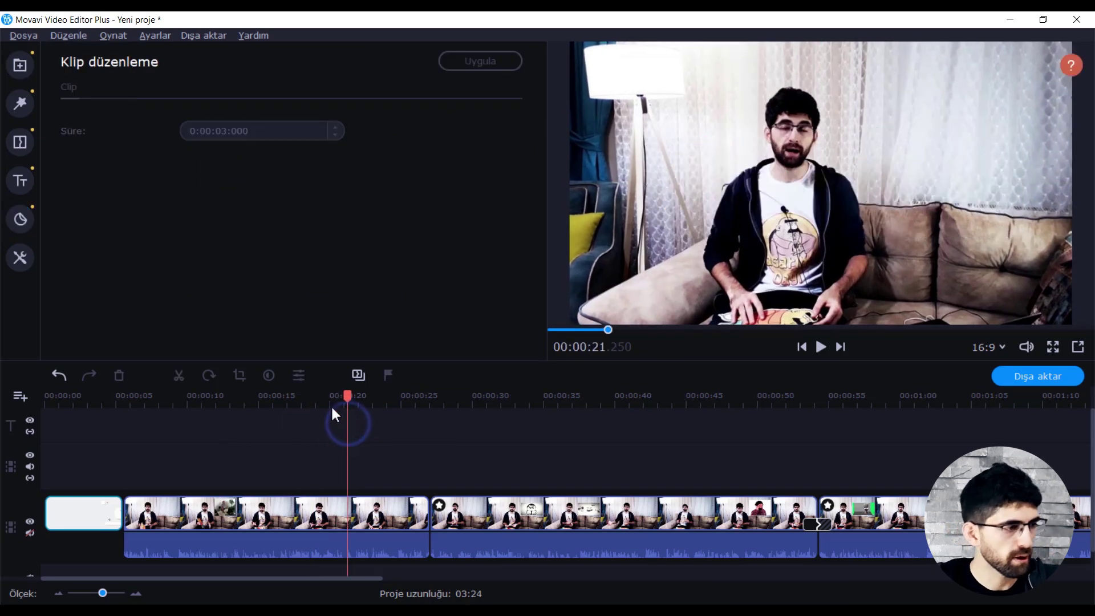
# - Try the Gözlükler 2 sticker at about 00:00:21 and search the sticker library for "OK"
pyautogui.click(20, 219)
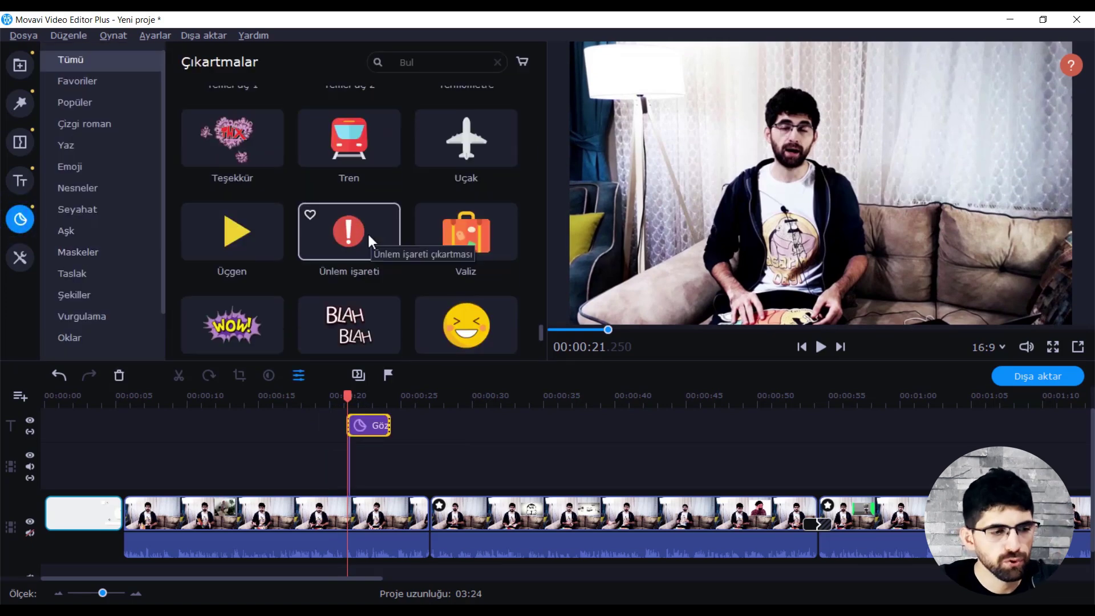
pyautogui.scroll(5, 368, 232)
pyautogui.scroll(-2, 345, 256)
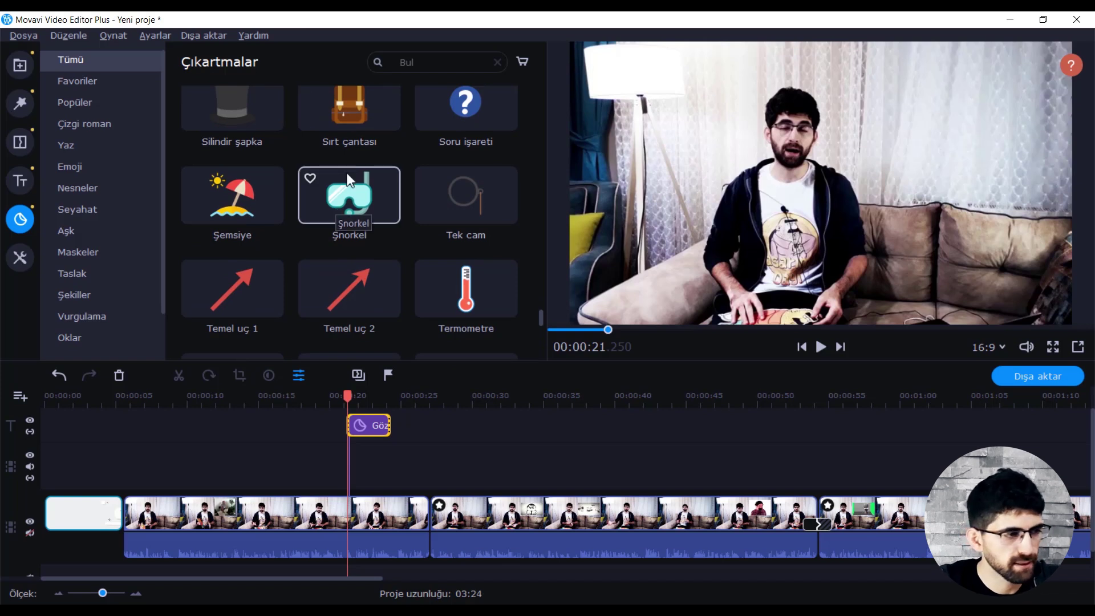
pyautogui.click(408, 60)
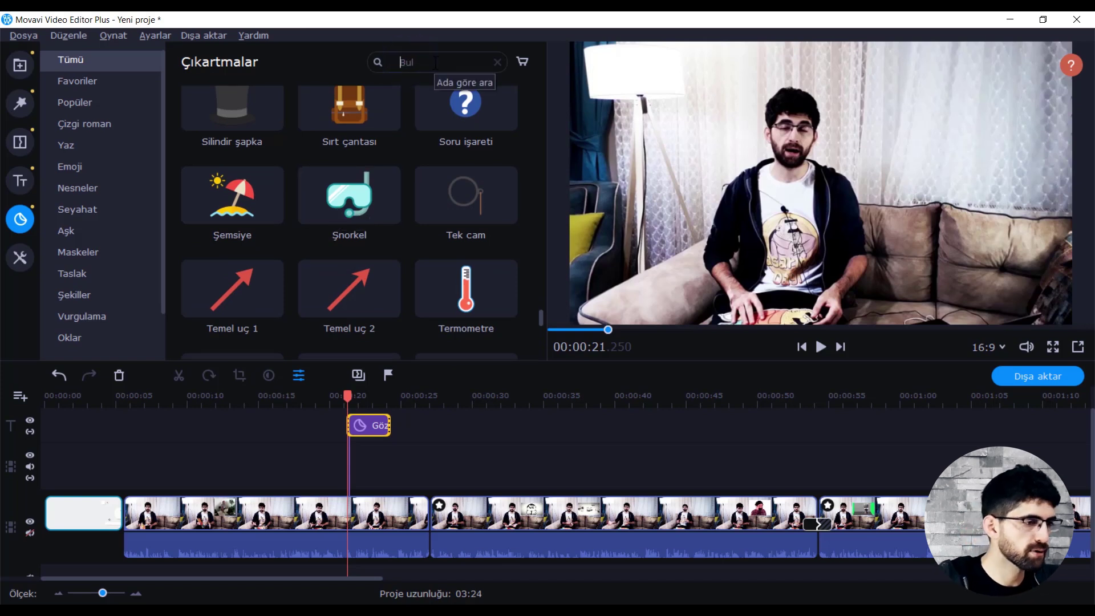
pyautogui.write('OK')
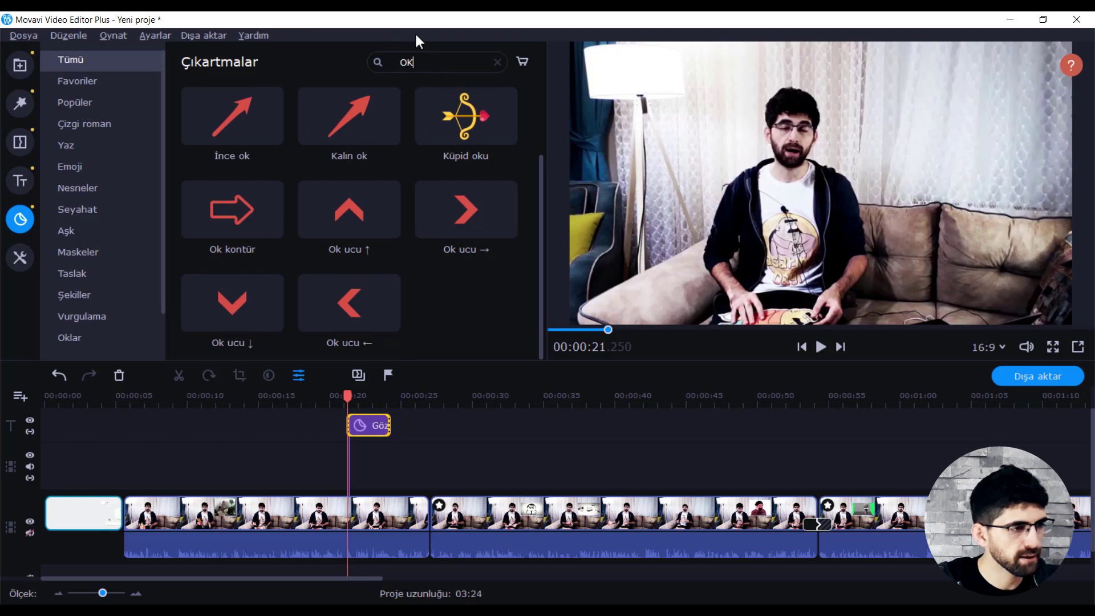
pyautogui.doubleClick(456, 59)
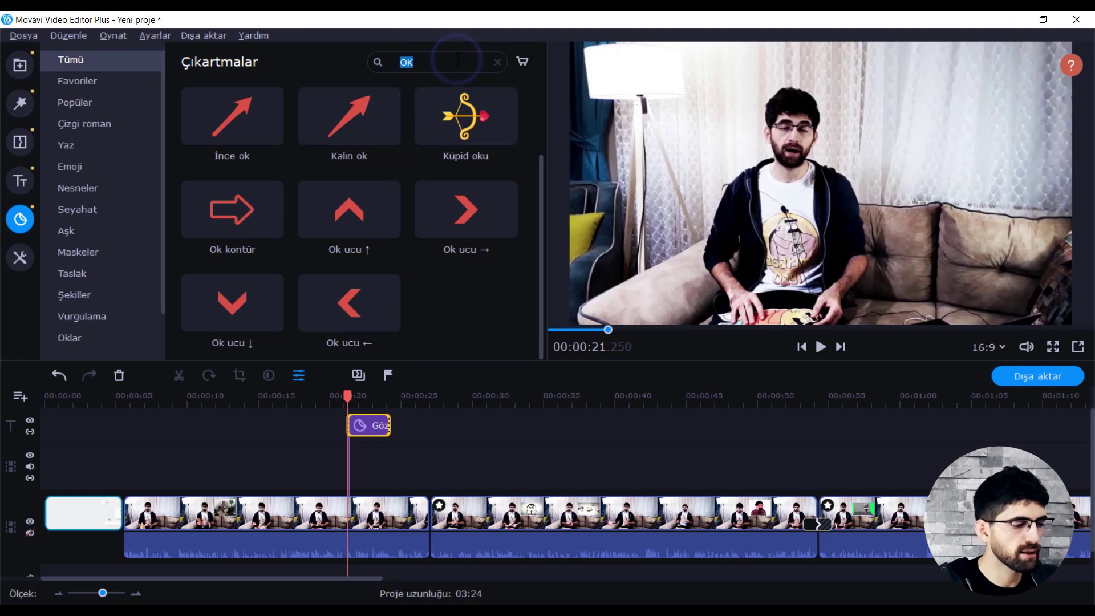
pyautogui.click(108, 255)
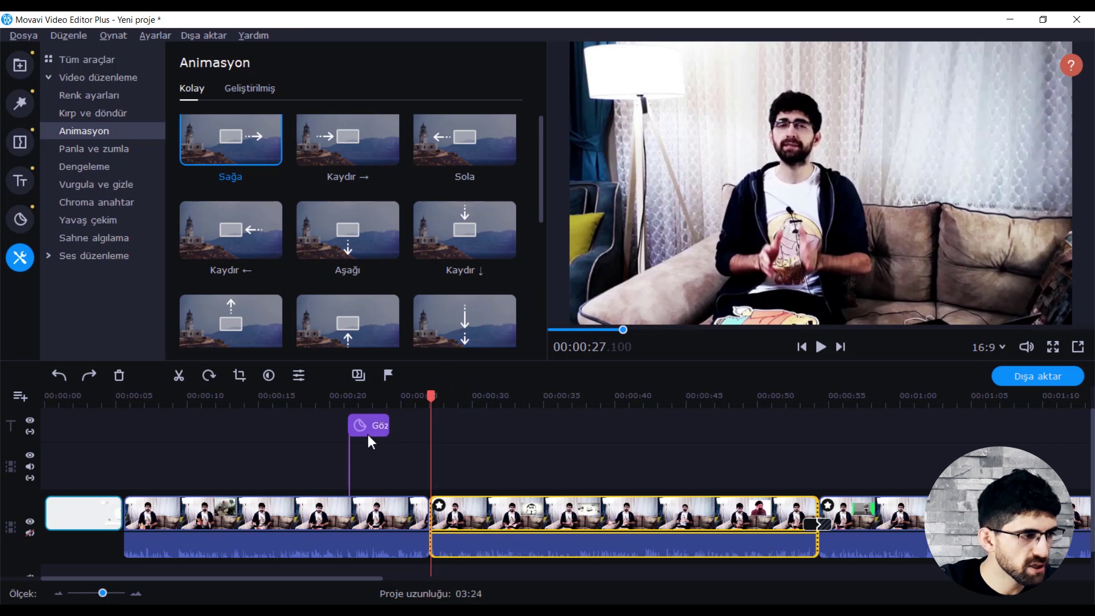
# - Try the Sağa and Kaydır ↓ animations near the start of the second speaker clip, playing the Sağa motion back
pyautogui.moveTo(242, 138); pyautogui.dragTo(439, 510)
pyautogui.scroll(5, 456, 516)
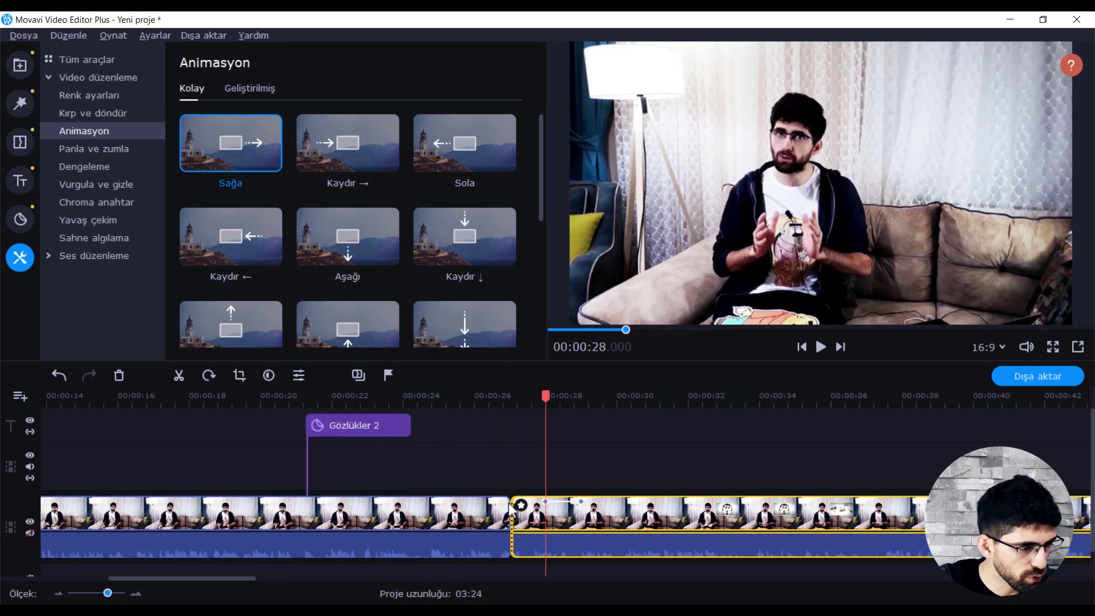
pyautogui.click(640, 502)
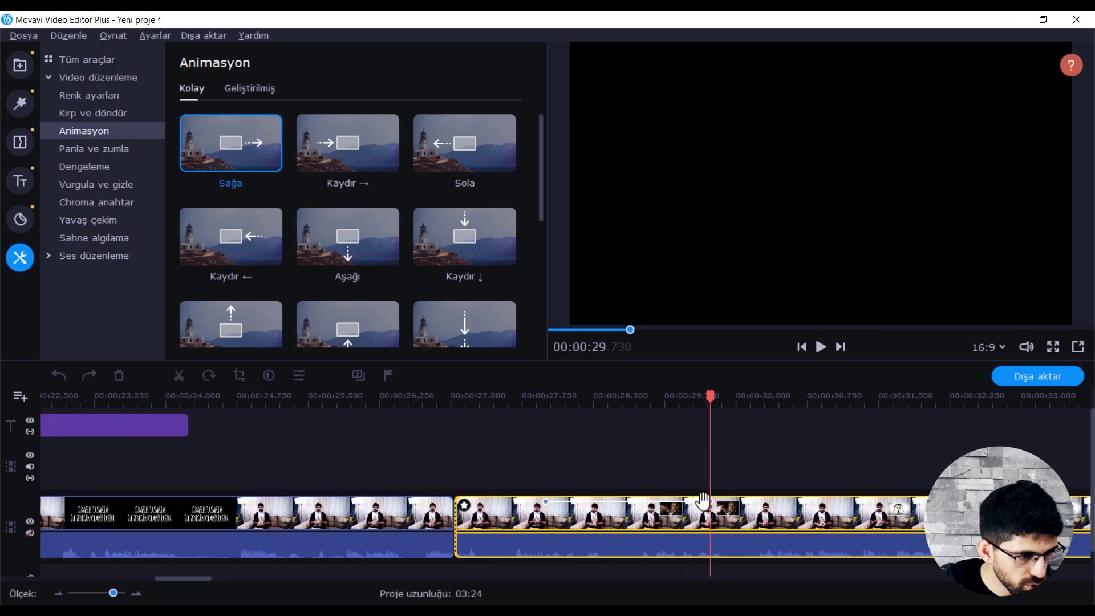
pyautogui.moveTo(544, 402); pyautogui.dragTo(525, 399)
pyautogui.click(464, 399)
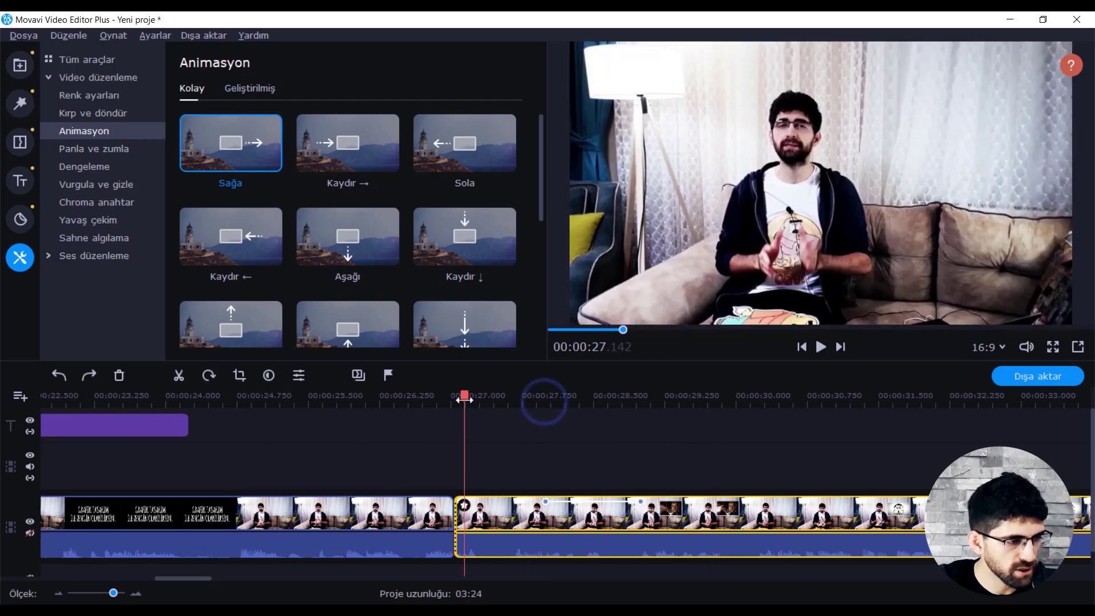
pyautogui.press('space')
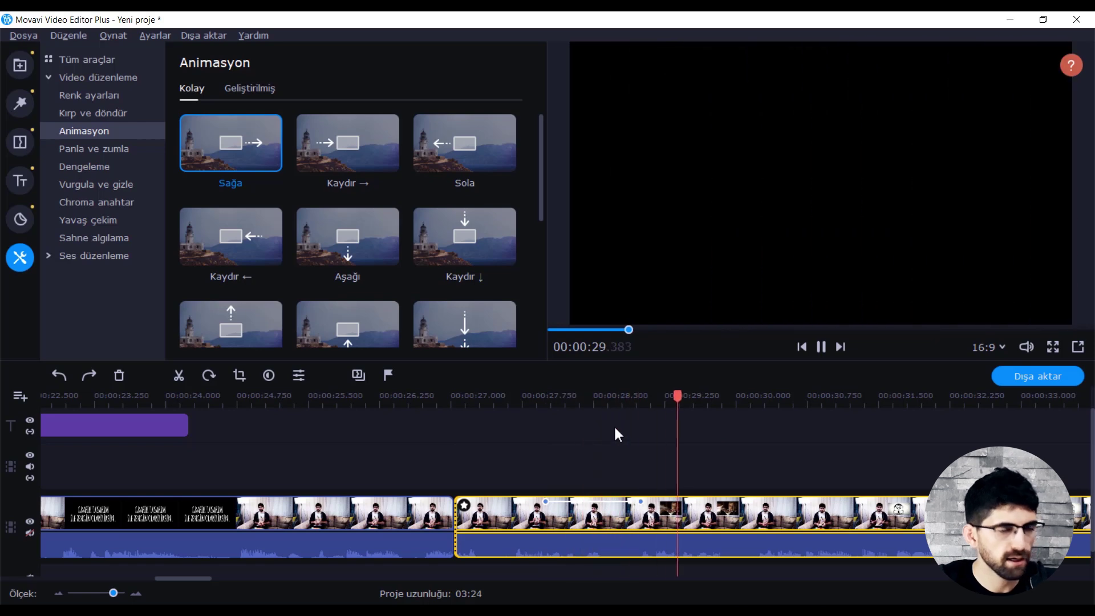
pyautogui.press('space')
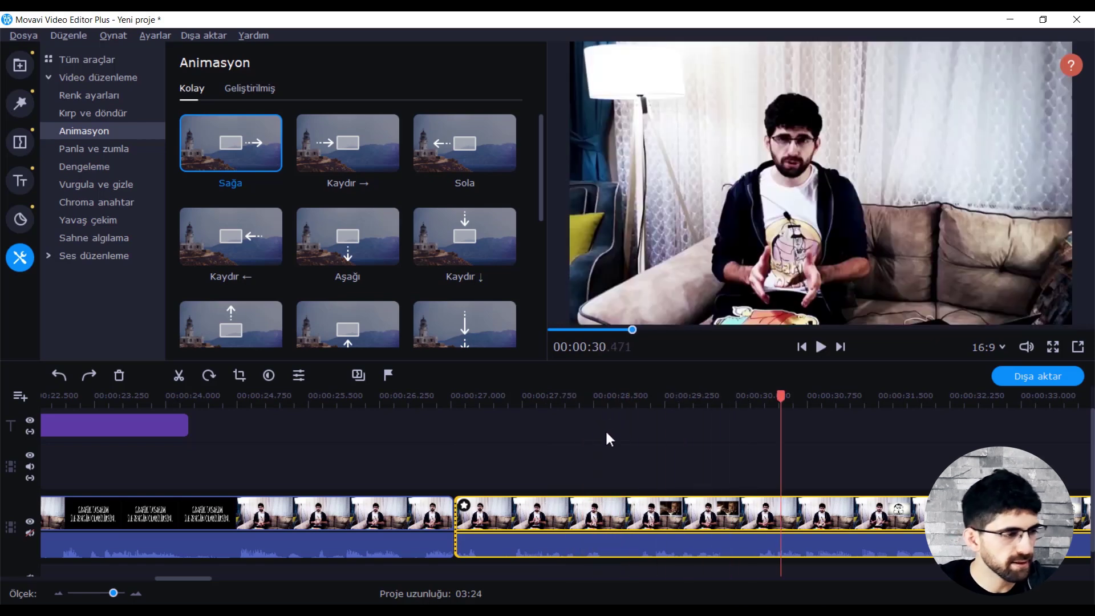
pyautogui.scroll(-1, 396, 214)
pyautogui.click(457, 193)
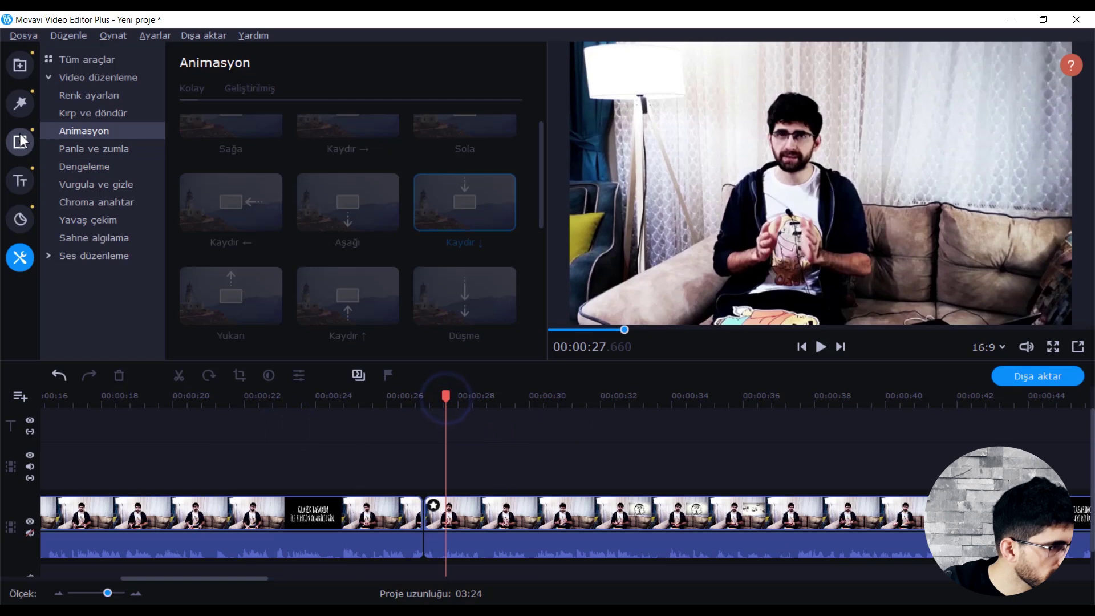
# - Add the (* ^ ω ^) emoji sticker at about 00:00:27.6, shrink it and place it over the curtain beside the speaker's head
pyautogui.click(22, 216)
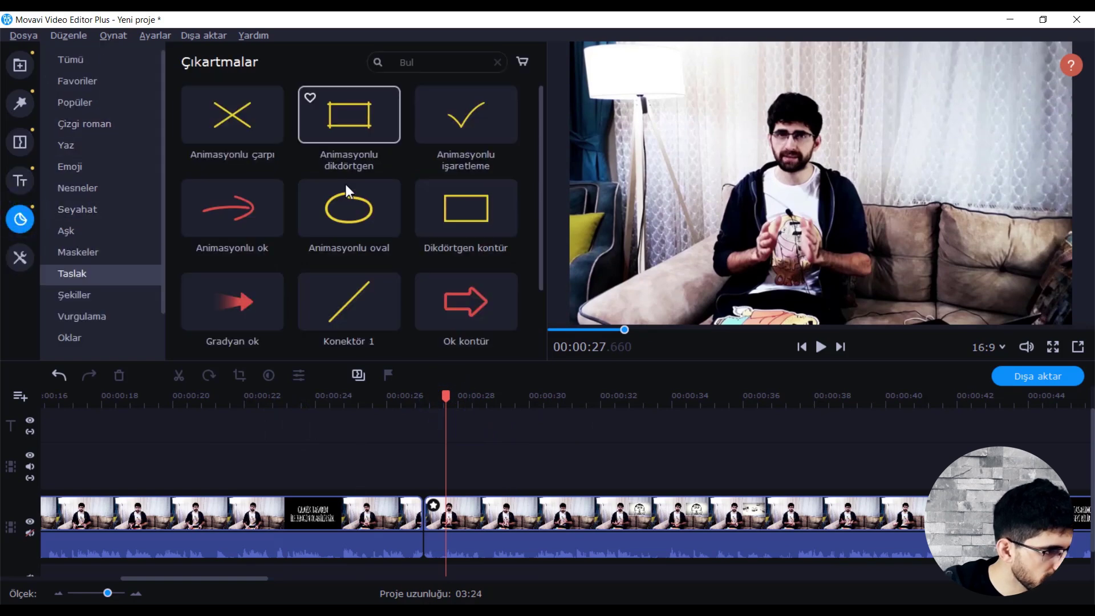
pyautogui.click(80, 63)
pyautogui.moveTo(232, 114); pyautogui.dragTo(490, 425)
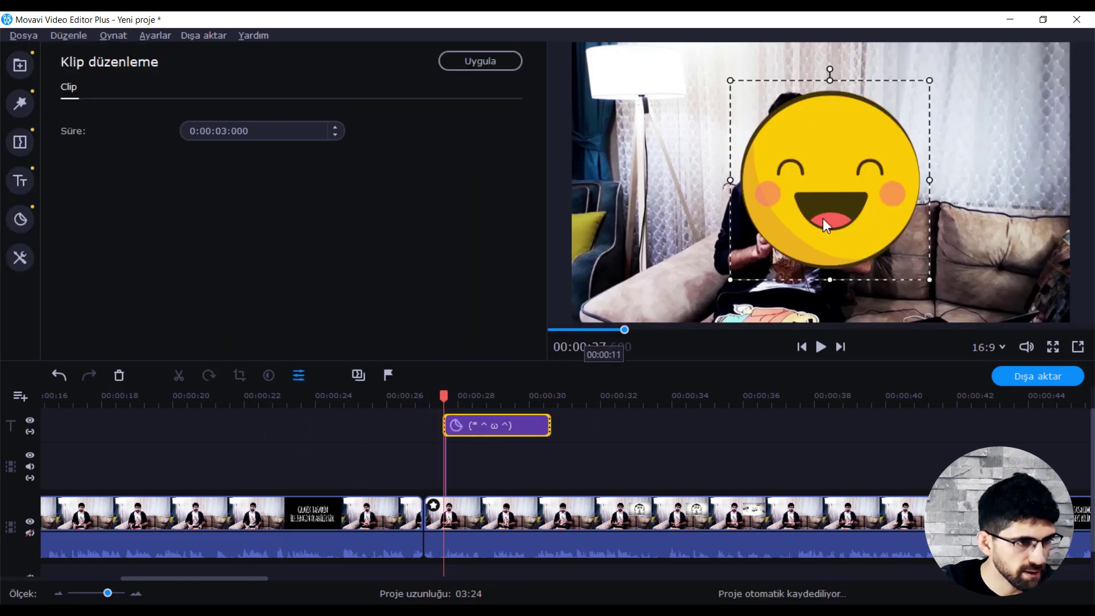
pyautogui.moveTo(735, 279); pyautogui.dragTo(971, 147)
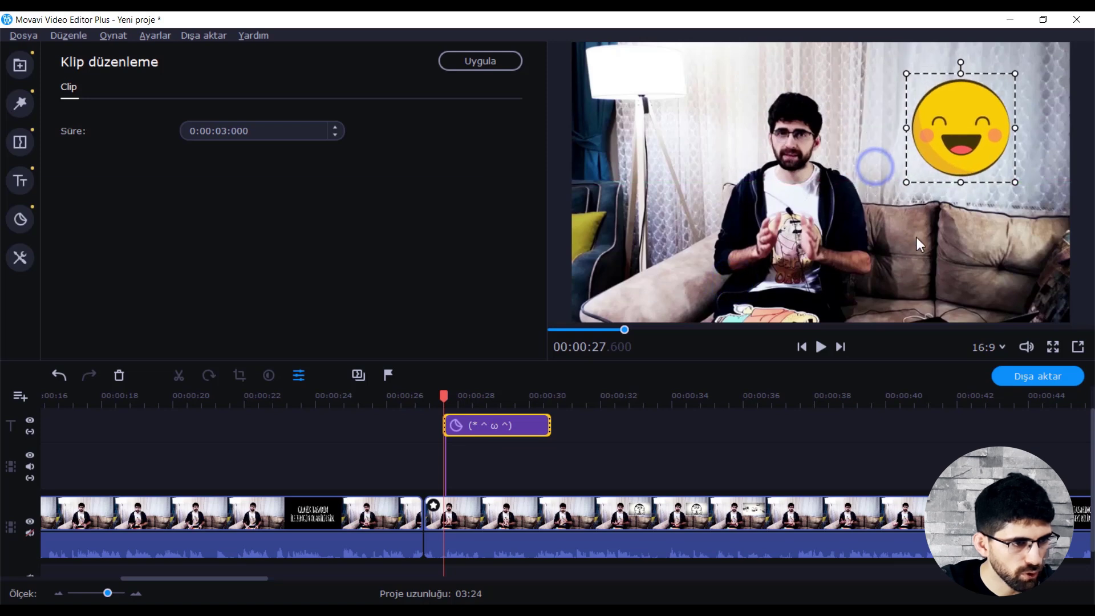
# - Move the emoji sticker to about 00:00:36.5 on the timeline, apply the Kaydır ↓ animation to it and play it back
pyautogui.click(20, 257)
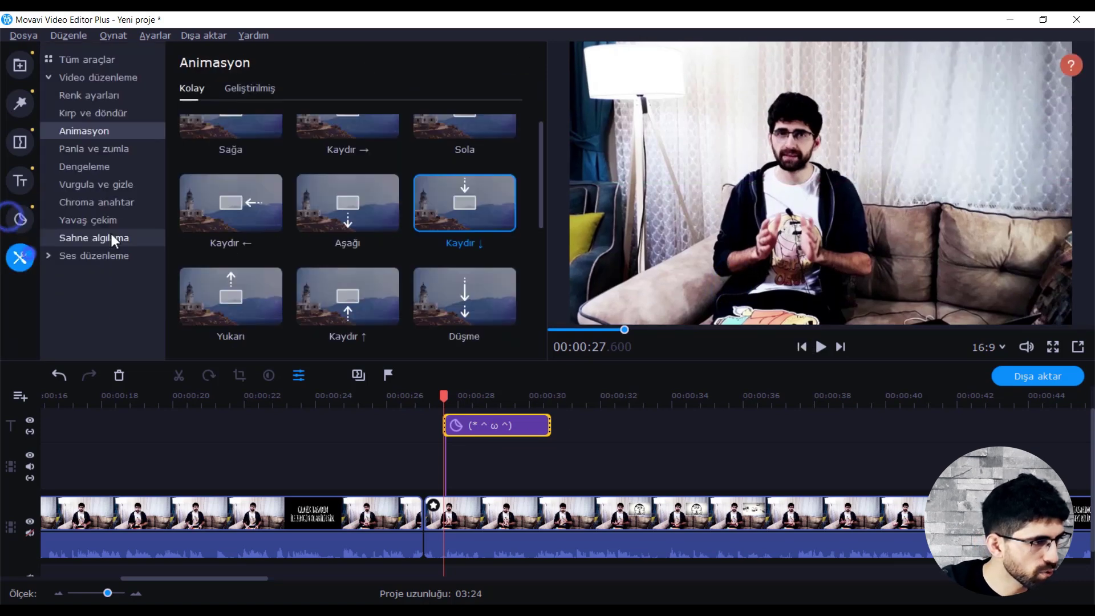
pyautogui.scroll(1, 487, 239)
pyautogui.moveTo(487, 238); pyautogui.dragTo(828, 431)
pyautogui.press('space')
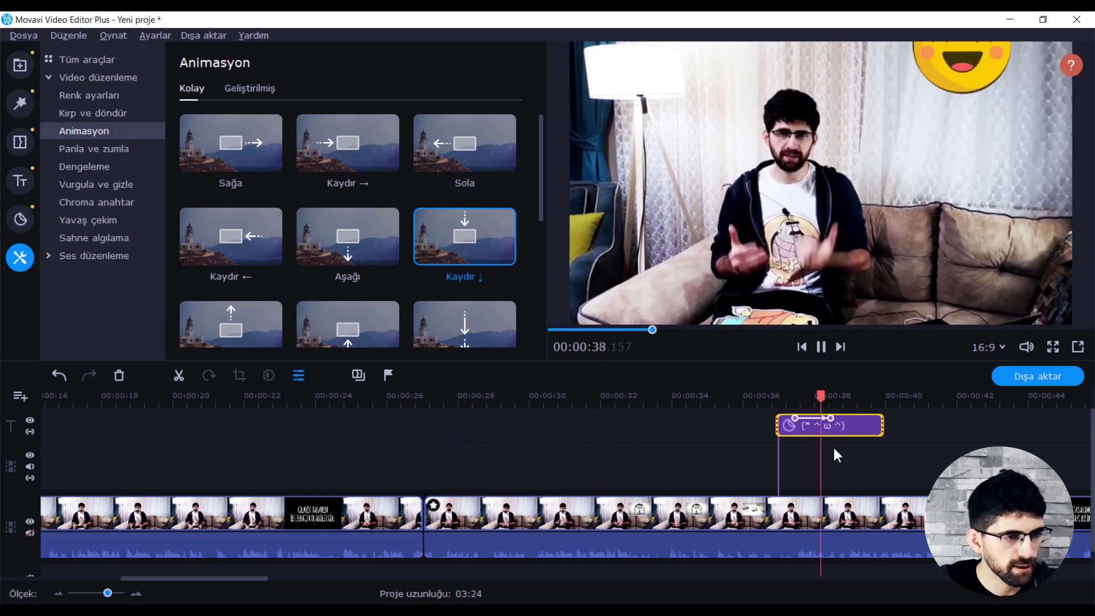
pyautogui.press('space')
# - Try an Aşağı exit animation at the end of the emoji sticker, play it back and undo it
pyautogui.moveTo(349, 238); pyautogui.dragTo(846, 423)
pyautogui.click(785, 395)
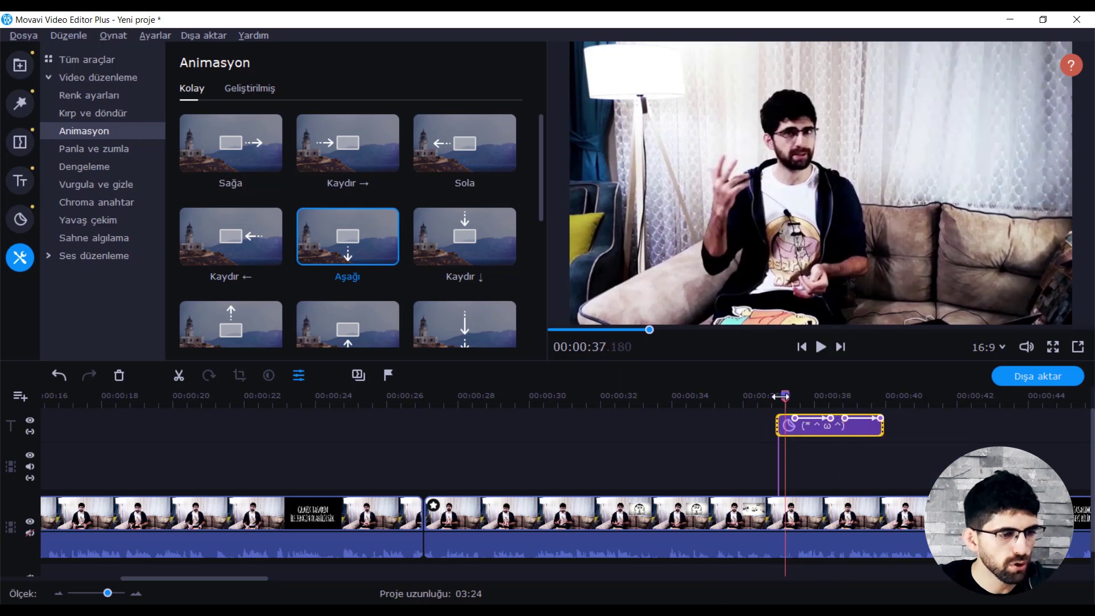
pyautogui.press('space')
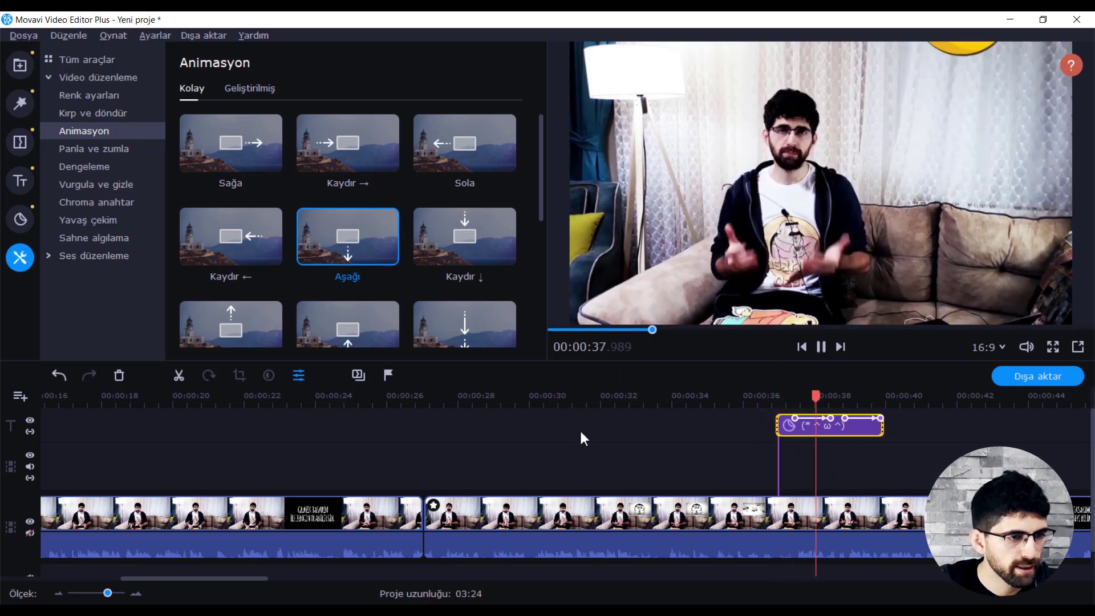
pyautogui.hotkey('ctrl', 'z')
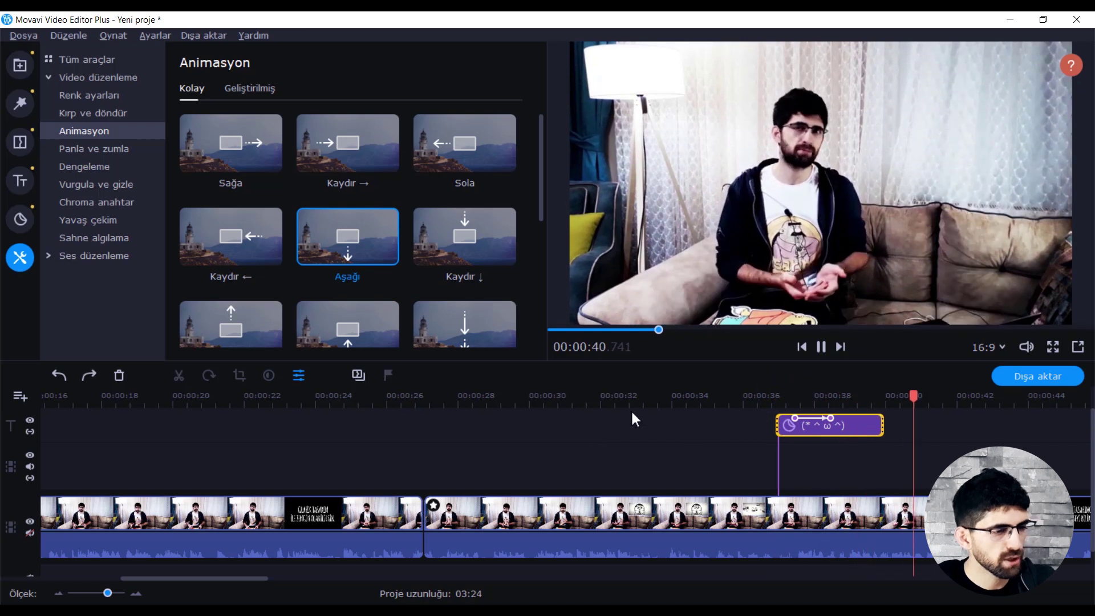
pyautogui.hotkey('ctrl', 'z')
pyautogui.hotkey('ctrl', 'y')
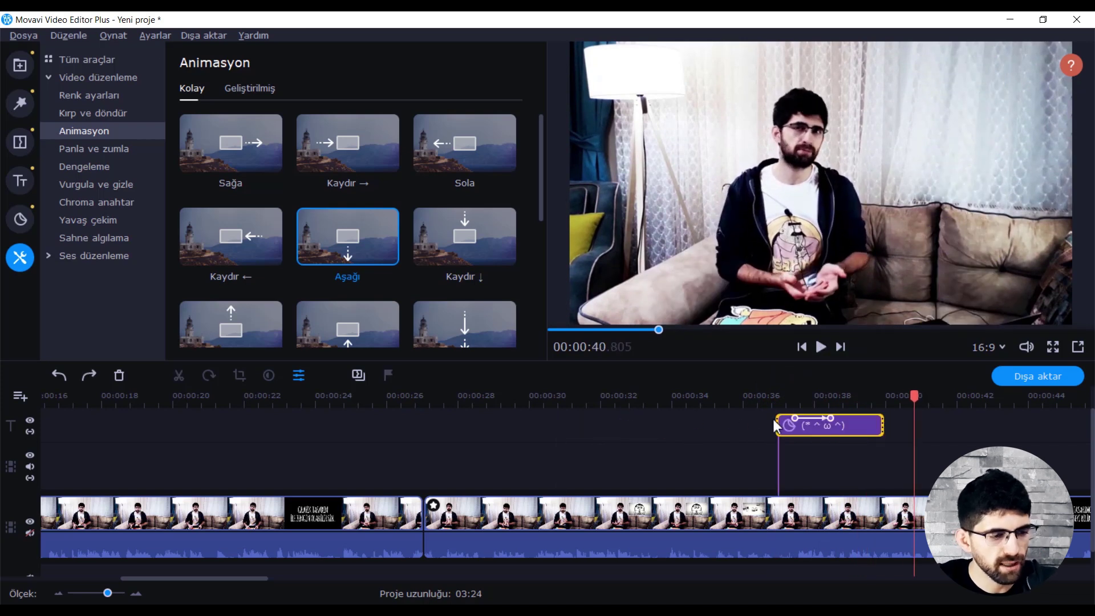
# - Try the Otomatik kontrast color adjustment on the second speaker clip at about 00:00:30.7, then undo it
pyautogui.click(91, 150)
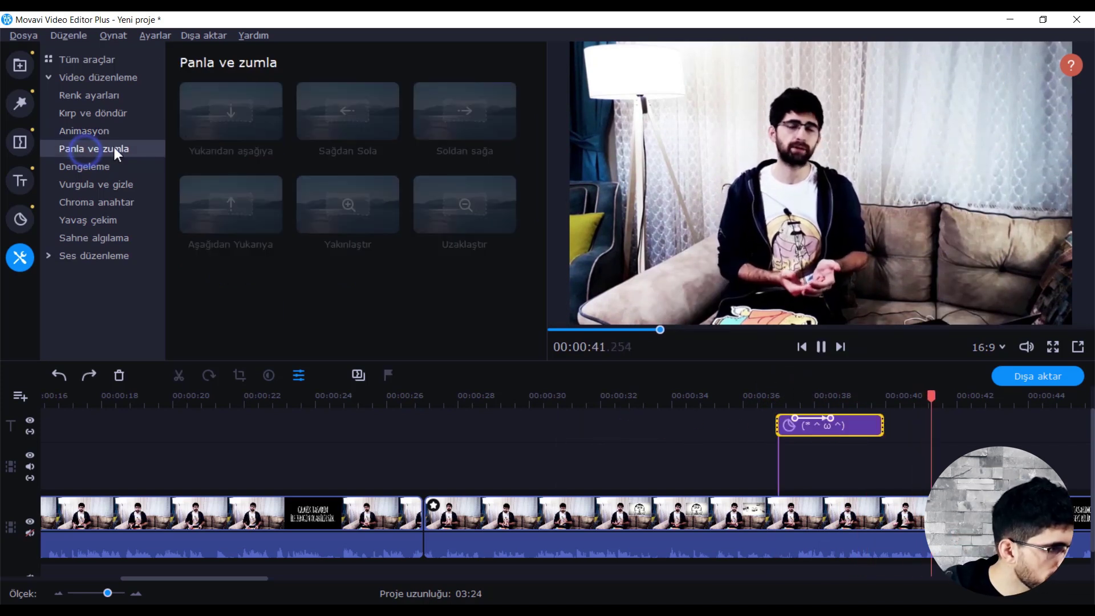
pyautogui.press('space')
pyautogui.click(835, 395)
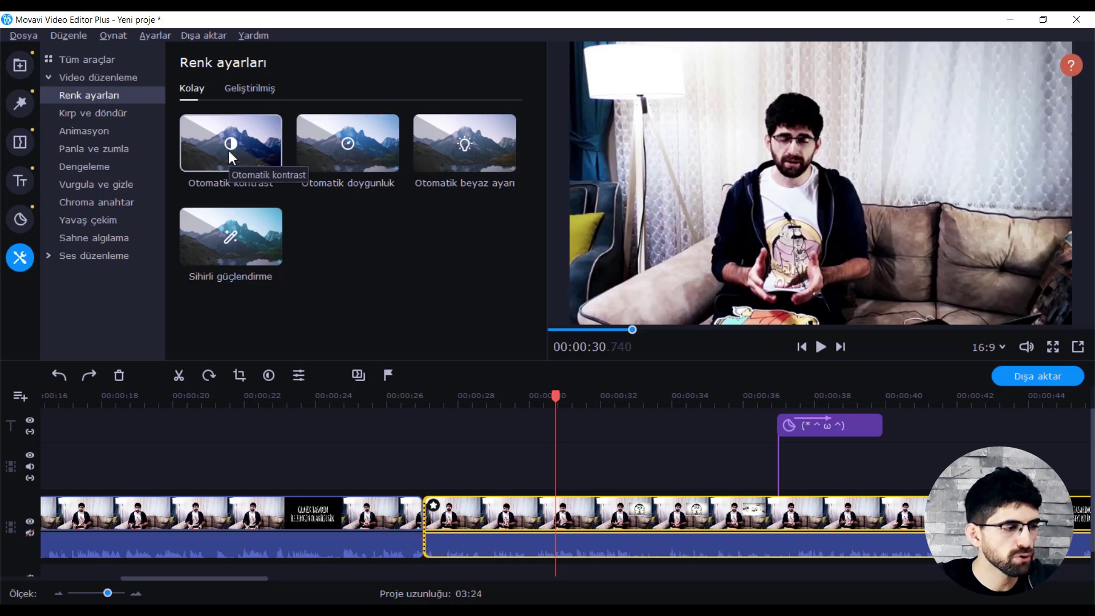
pyautogui.moveTo(244, 149); pyautogui.dragTo(652, 519)
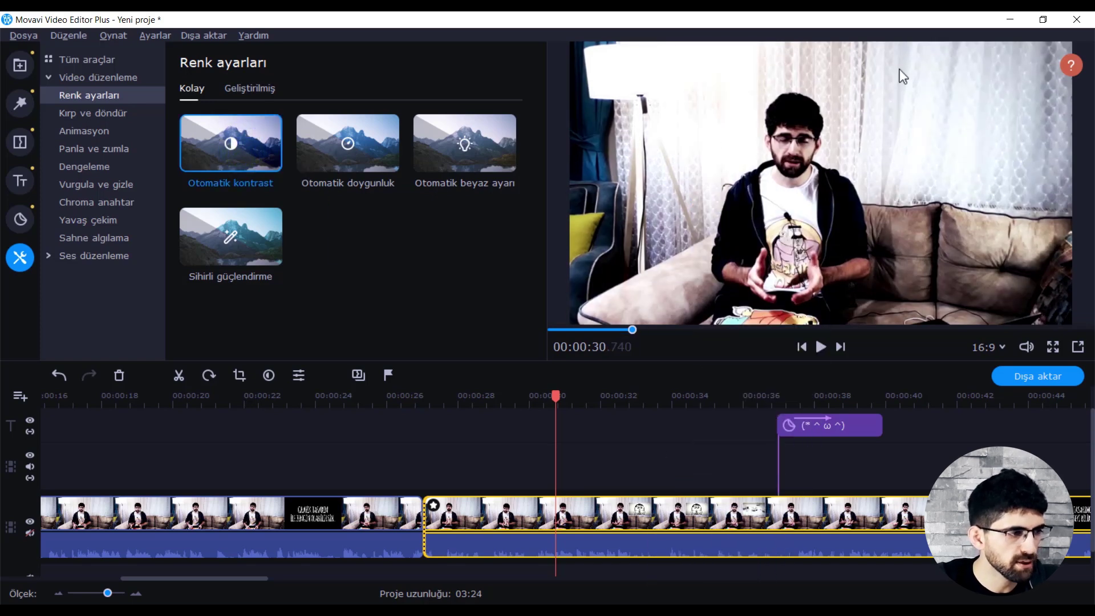
pyautogui.hotkey('ctrl', 'z')
# - Try the Sihirli güçlendirme, Otomatik beyaz ayarı and Otomatik doygunluk color adjustments on the second speaker clip
pyautogui.moveTo(234, 250); pyautogui.dragTo(584, 512)
pyautogui.moveTo(450, 159); pyautogui.dragTo(582, 511)
pyautogui.moveTo(345, 151); pyautogui.dragTo(573, 520)
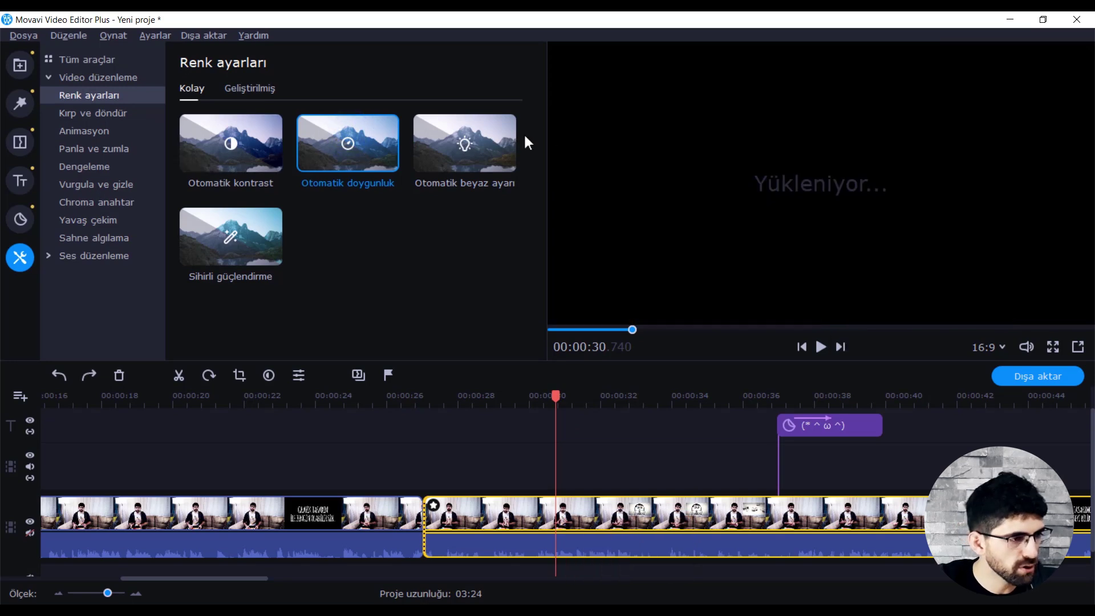
pyautogui.click(587, 394)
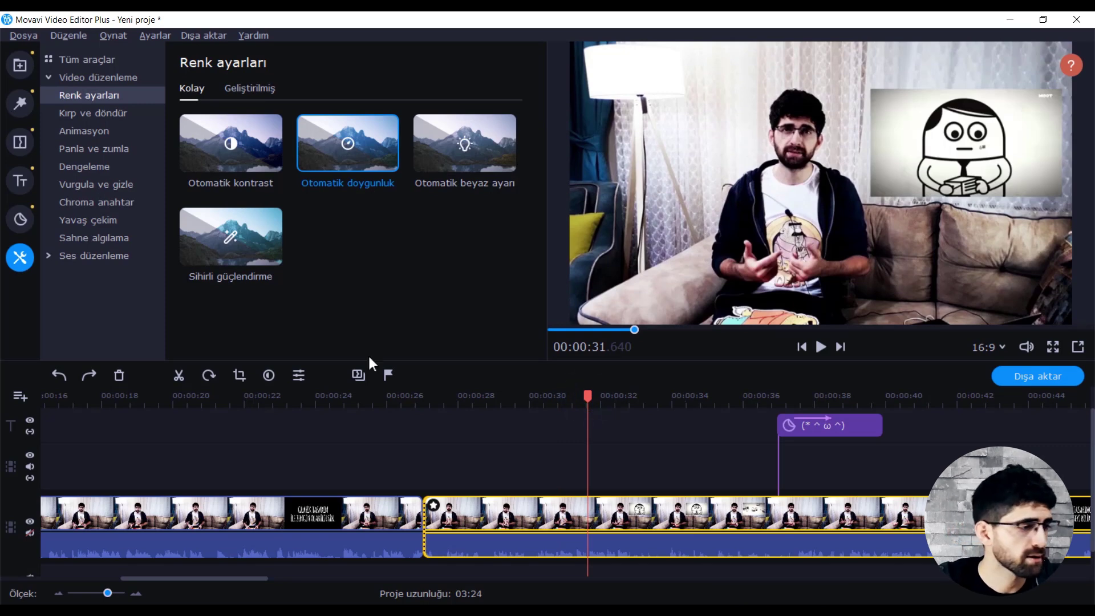
# - Try rotating the second speaker clip to an angle of -28,5° and resizing its crop frame
pyautogui.click(239, 375)
pyautogui.moveTo(368, 93); pyautogui.dragTo(437, 93)
pyautogui.hotkey('ctrl', 'z')
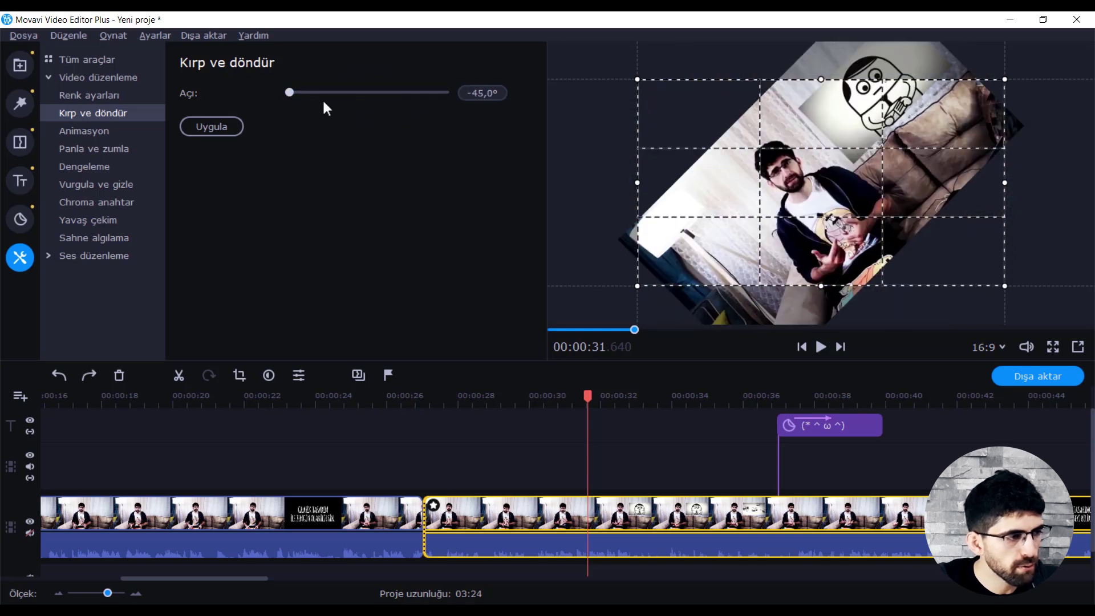
pyautogui.hotkey('ctrl', 'z')
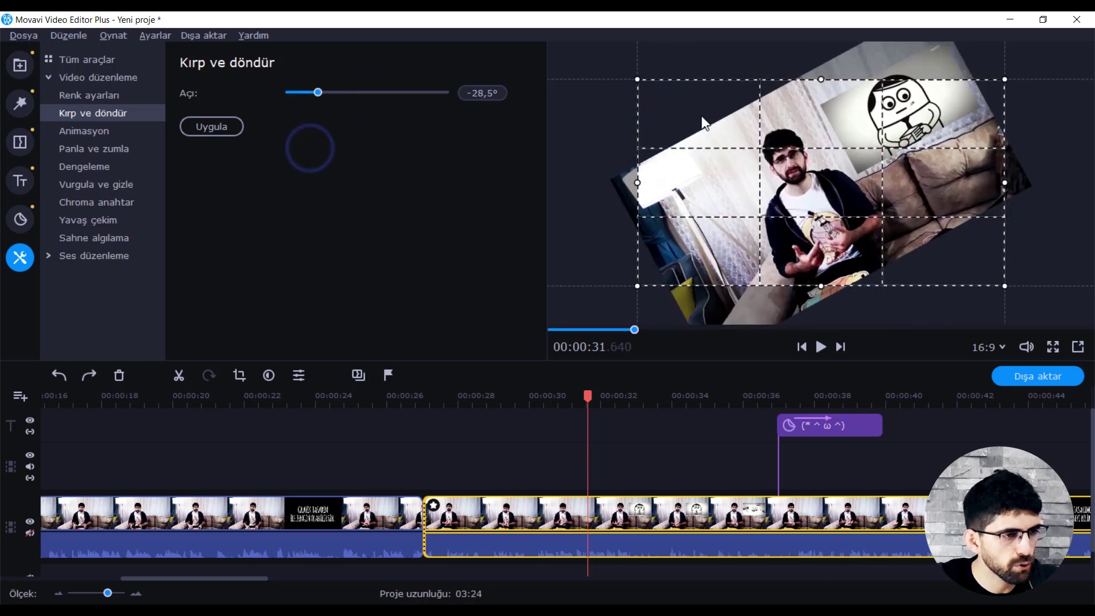
pyautogui.moveTo(637, 79); pyautogui.dragTo(559, 51)
# - Apply the Yukarıdan aşağıya pan and zoom effect to the second speaker clip at about 00:00:29 and play it back
pyautogui.click(132, 147)
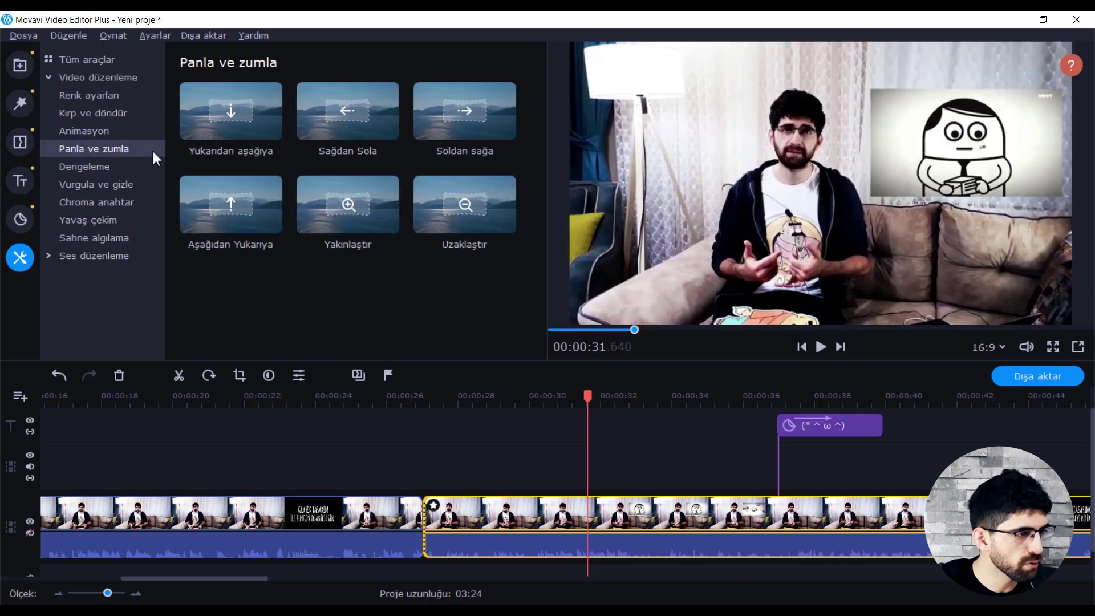
pyautogui.moveTo(226, 115); pyautogui.dragTo(532, 513)
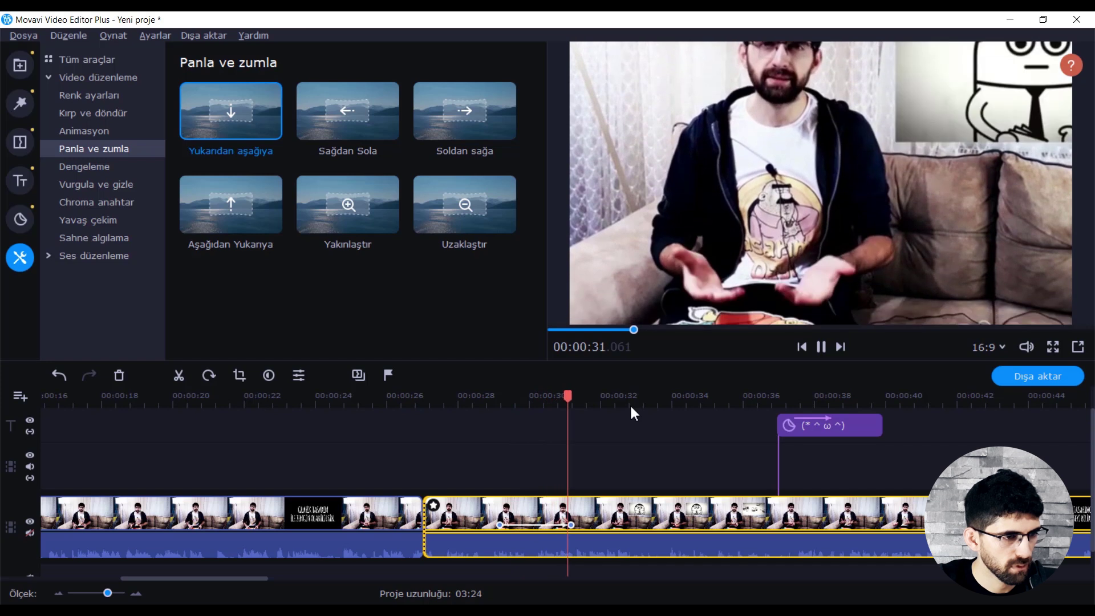
pyautogui.press('space')
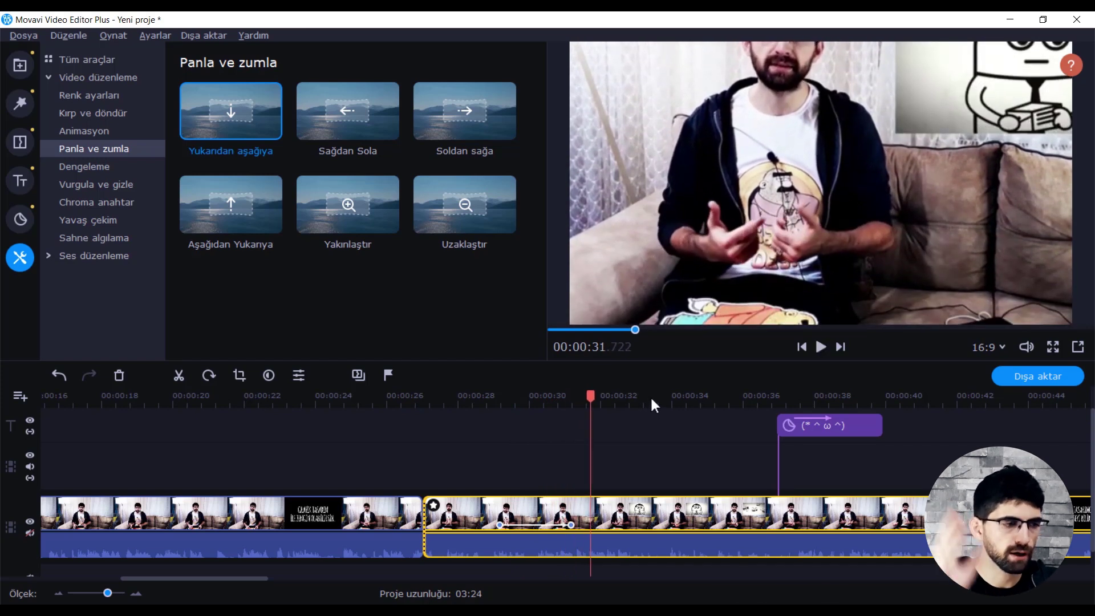
# - Shift the pan effect to end at about 00:00:31.66, enlarge its end frame to cover most of the picture, and play it back
pyautogui.moveTo(534, 525); pyautogui.dragTo(552, 525)
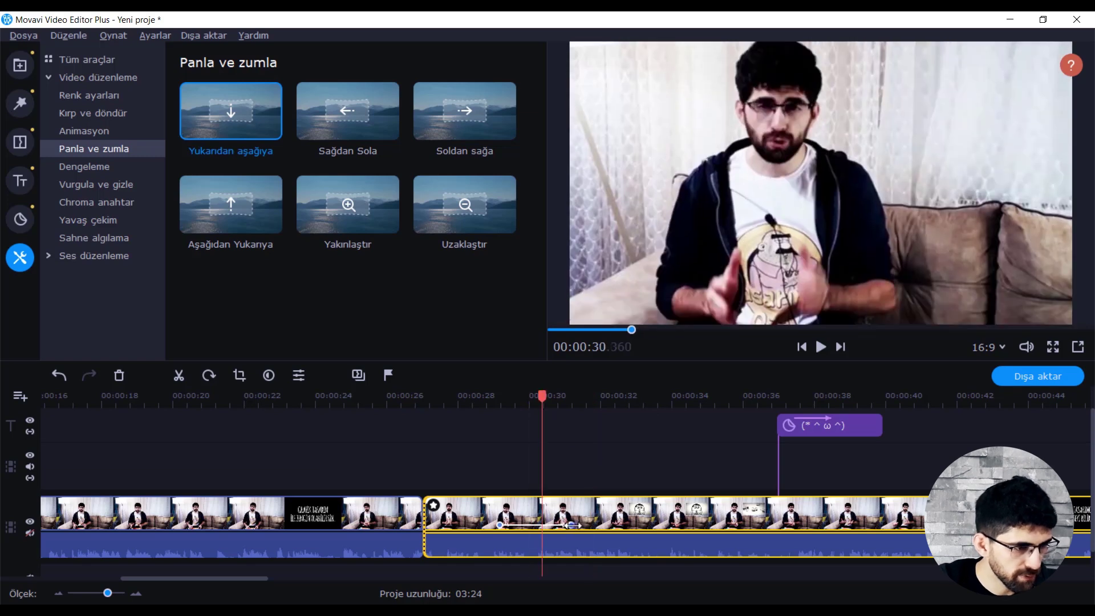
pyautogui.click(588, 524)
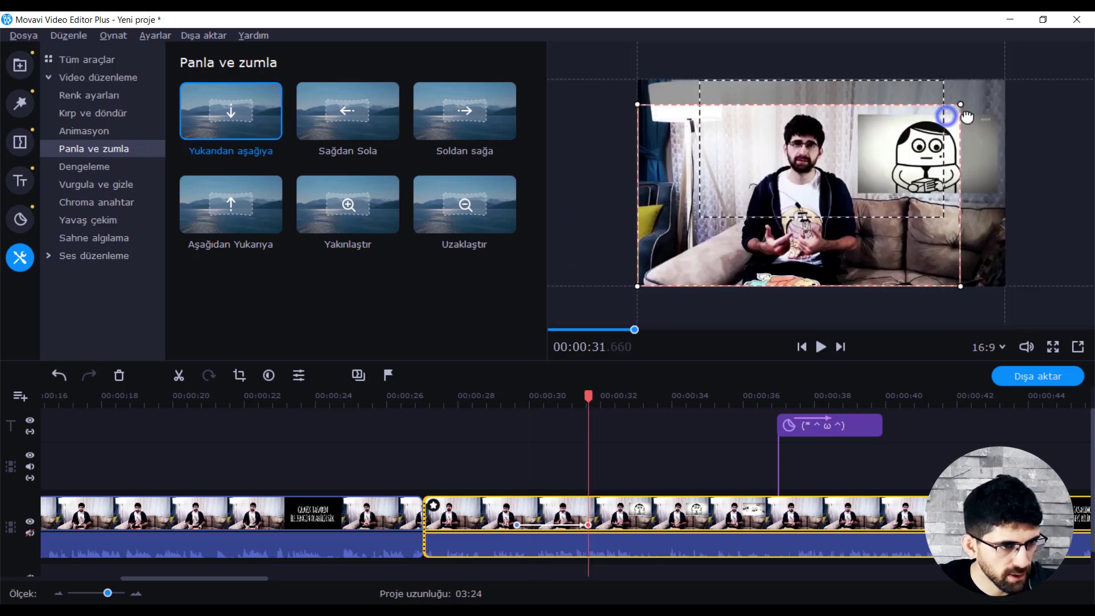
pyautogui.click(502, 426)
pyautogui.press('space')
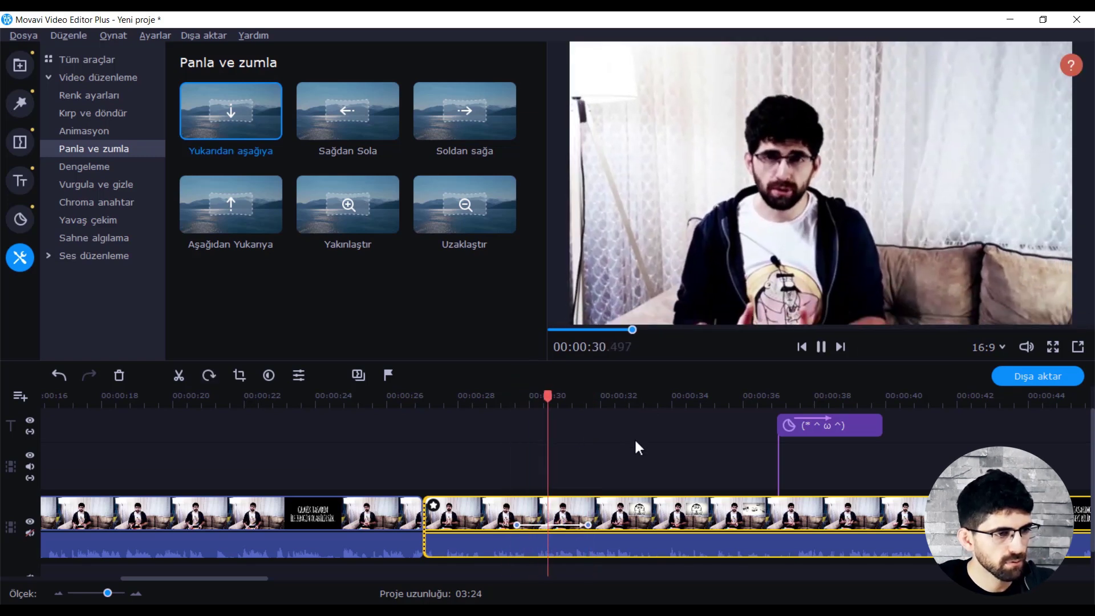
pyautogui.press('space')
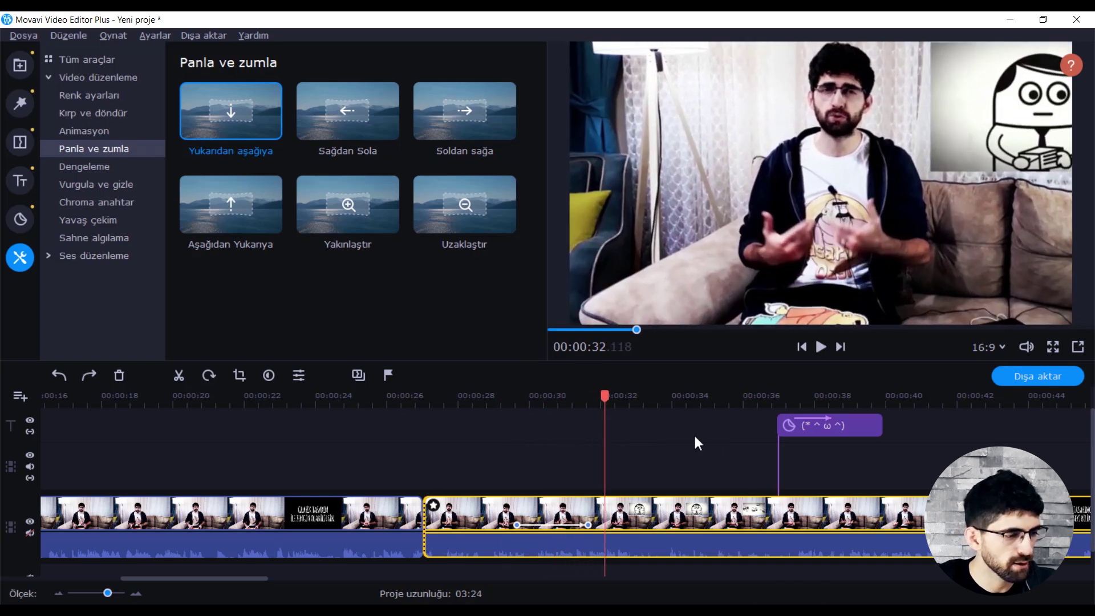
# - Try a rectangular Vurgula highlight over the speaker and the cartoon picture, with opacity set to 80%
pyautogui.click(84, 165)
pyautogui.click(212, 123)
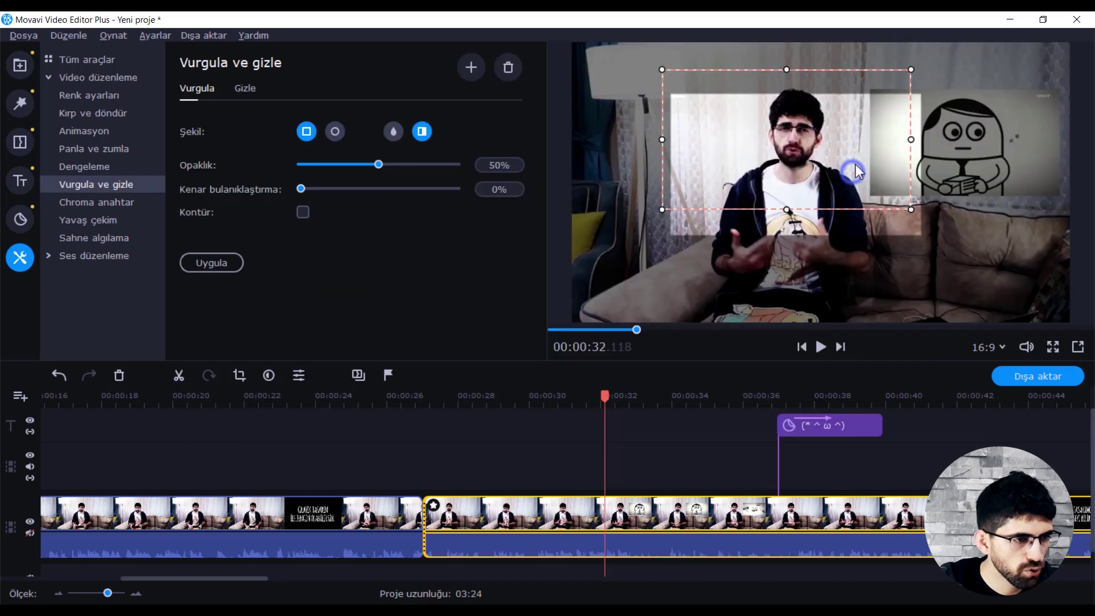
pyautogui.moveTo(959, 282); pyautogui.dragTo(963, 251)
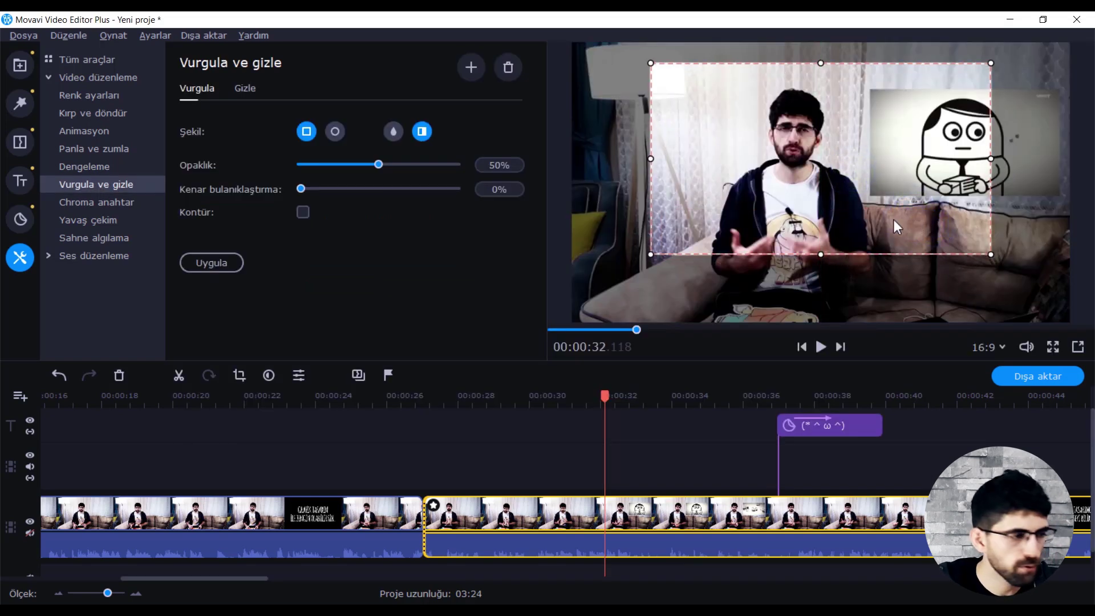
pyautogui.moveTo(384, 165); pyautogui.dragTo(425, 179)
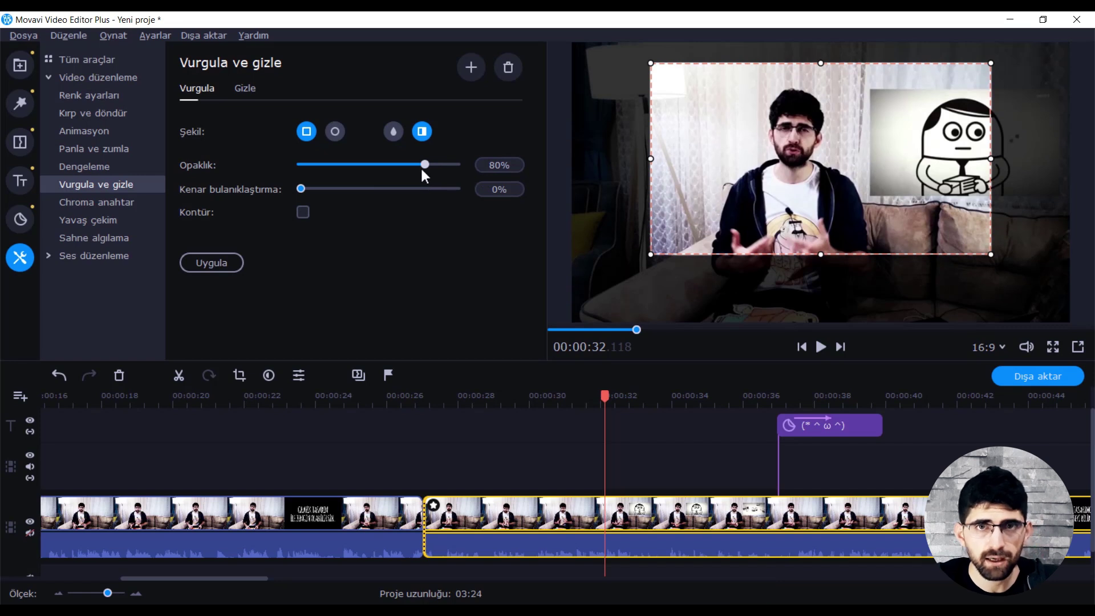
# - Try changing the highlight to an oval, narrowing it around the speaker, and setting its Kenar bulanıklaştırma to 36%
pyautogui.click(334, 133)
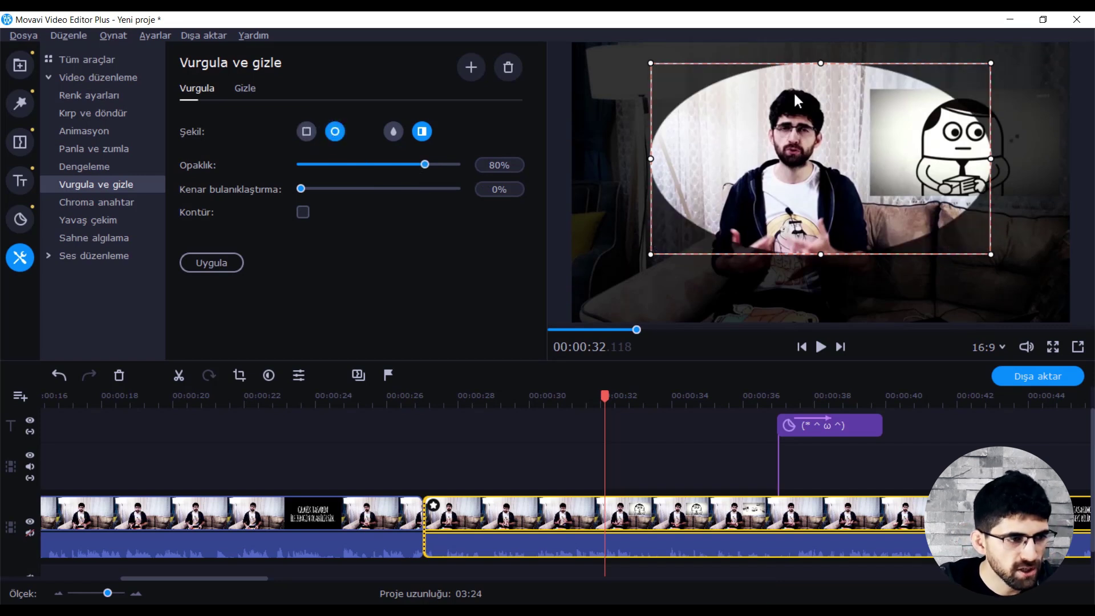
pyautogui.moveTo(650, 156); pyautogui.dragTo(794, 160)
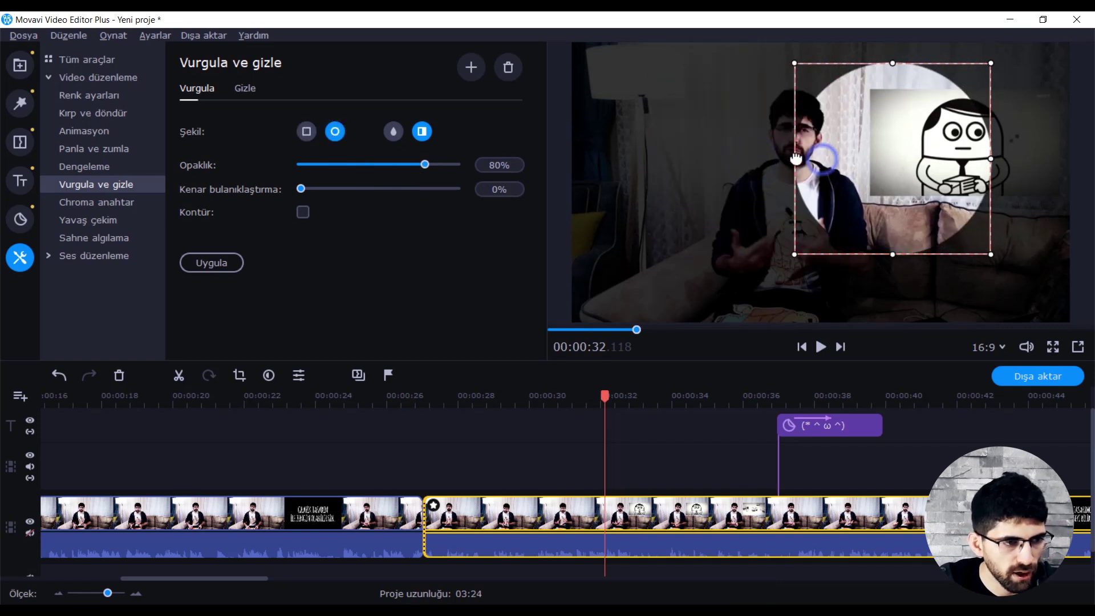
pyautogui.moveTo(866, 162); pyautogui.dragTo(759, 160)
pyautogui.moveTo(301, 189); pyautogui.dragTo(357, 192)
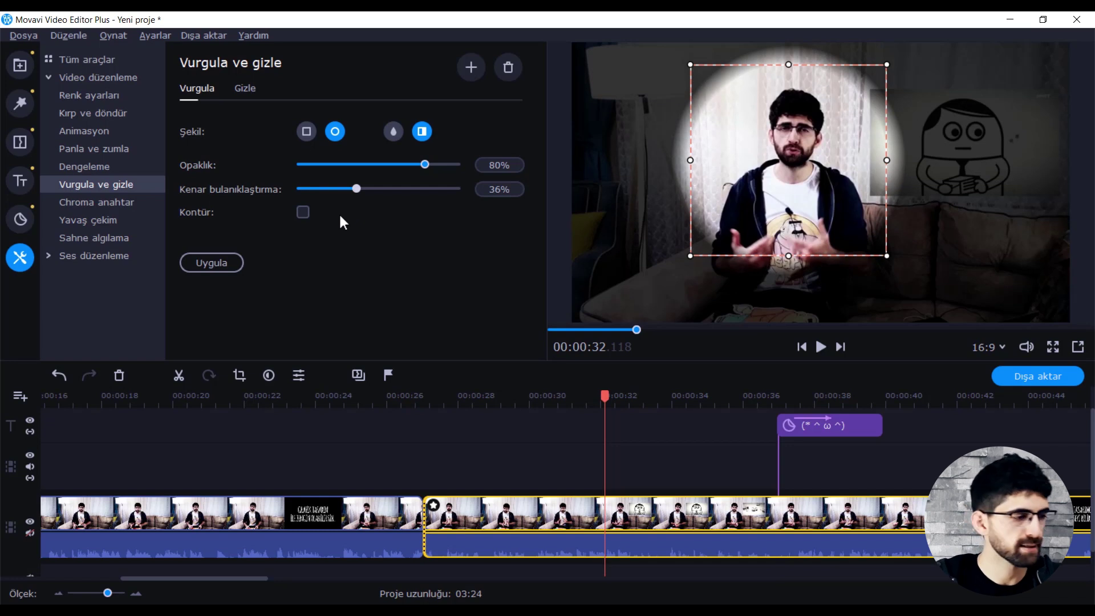
# - Try the Chroma anahtar with a dark colour sampled from the curtain in the second speaker clip, and undo it
pyautogui.click(93, 203)
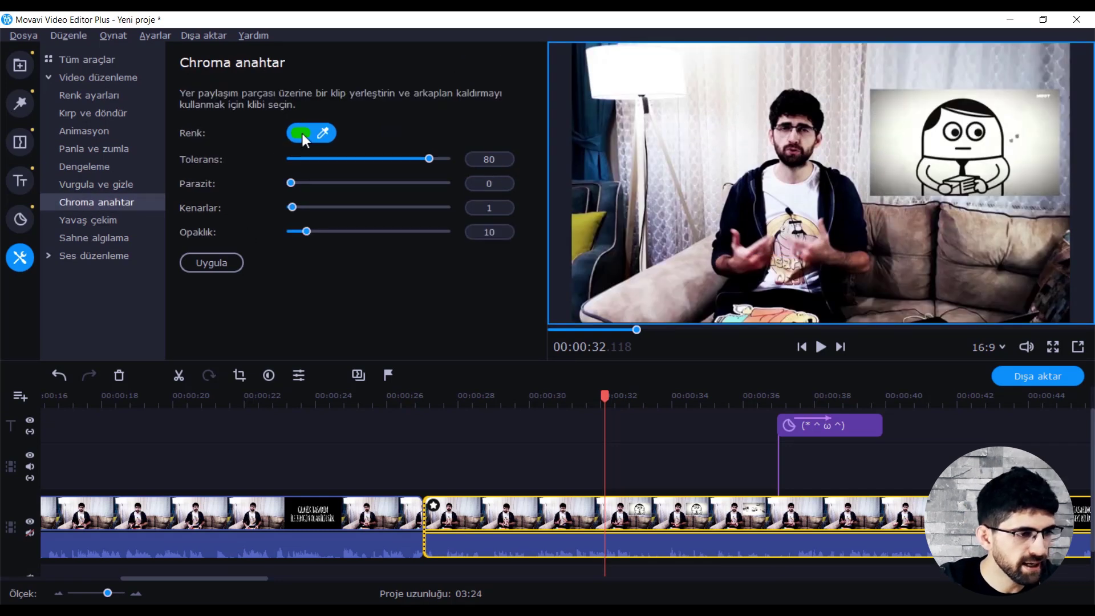
pyautogui.click(324, 133)
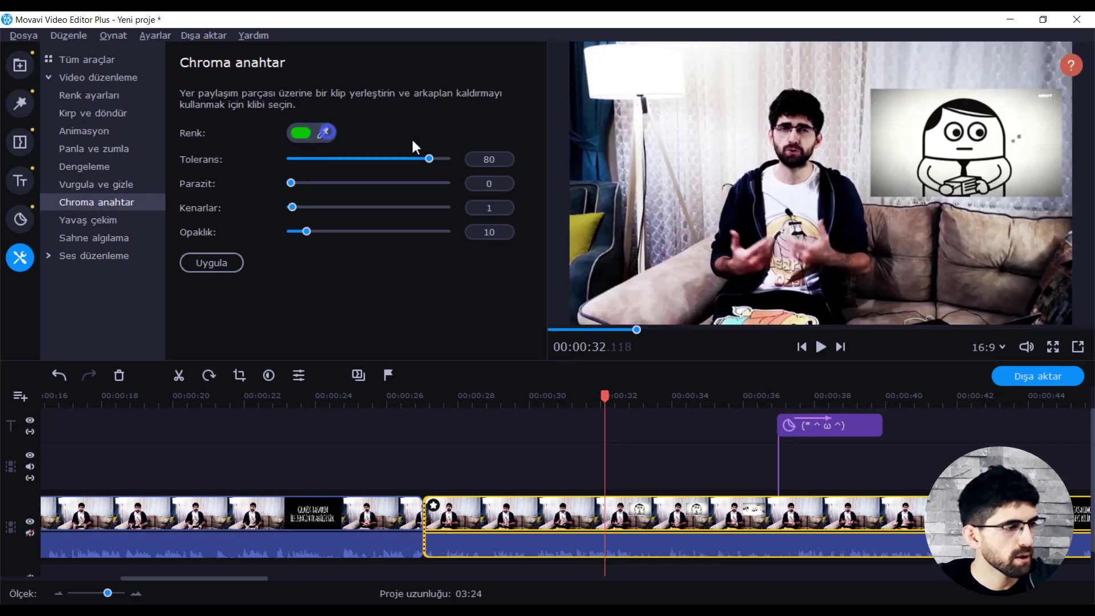
pyautogui.click(589, 127)
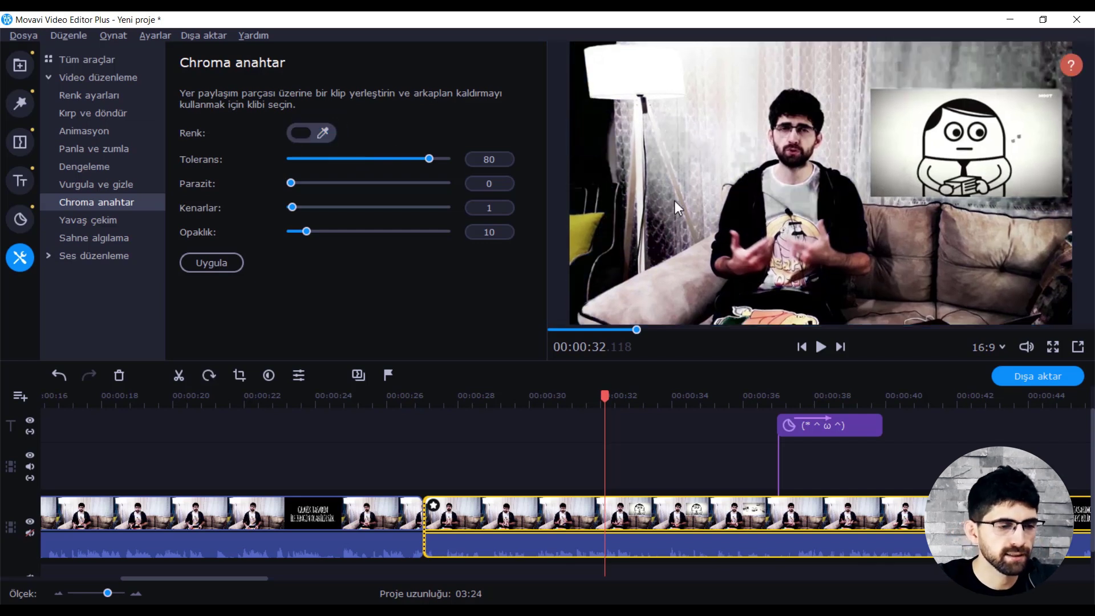
pyautogui.hotkey('ctrl', 'z')
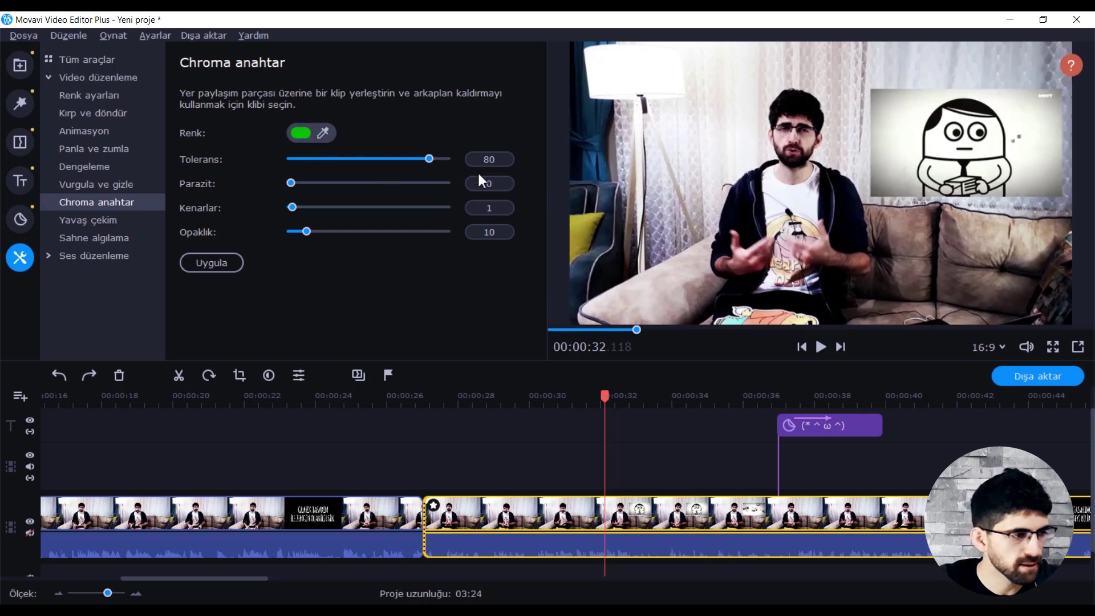
pyautogui.hotkey('ctrl', 'z')
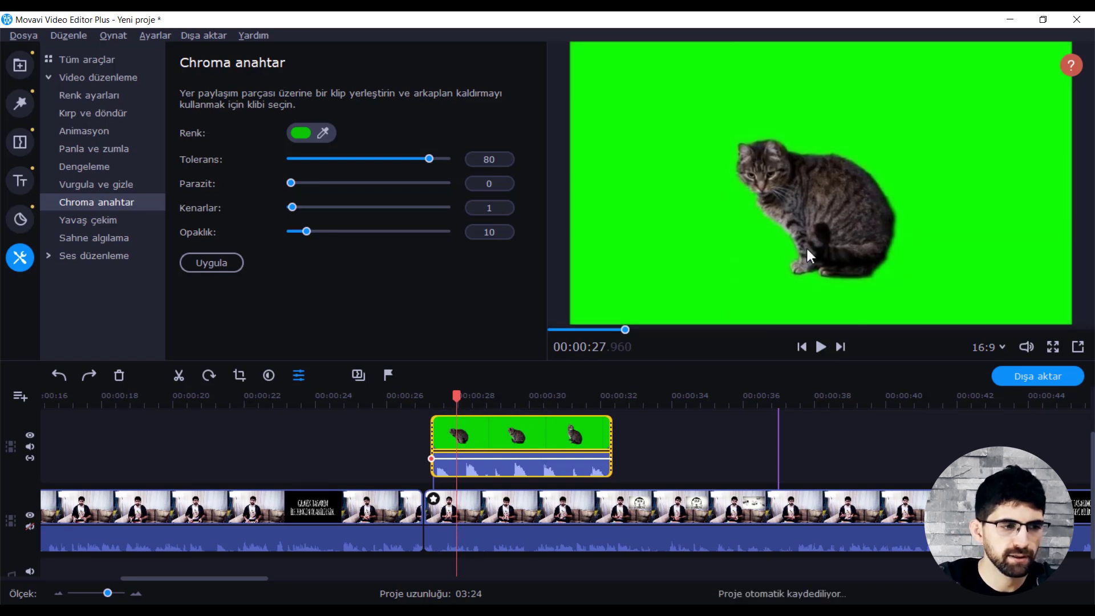
# - Key out the cat clip's green background, then shrink the cat and place it on the sofa beside the speaker
pyautogui.click(300, 133)
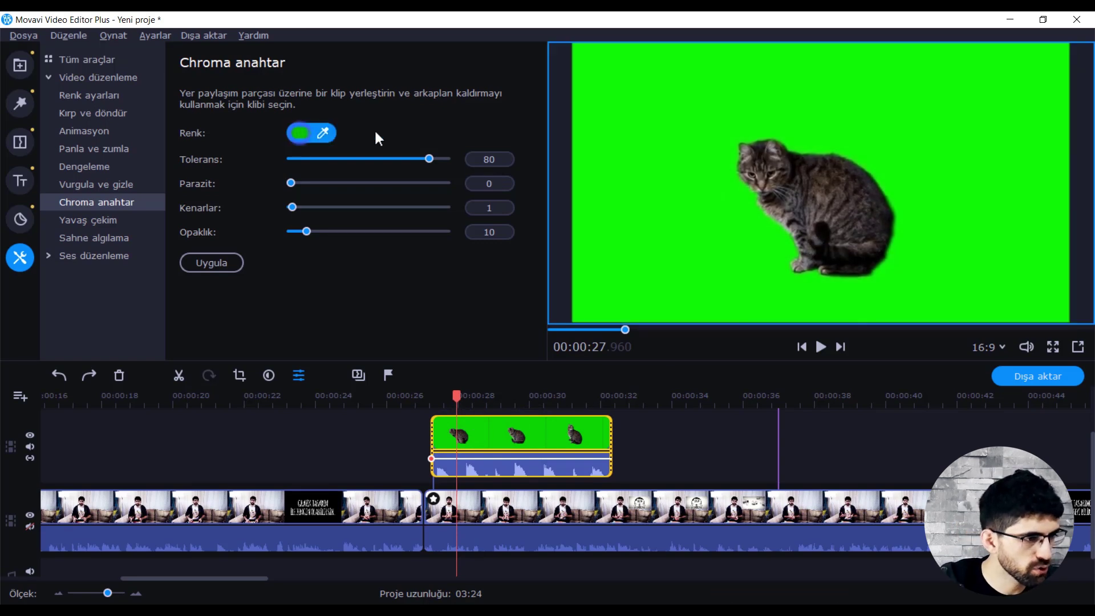
pyautogui.click(958, 134)
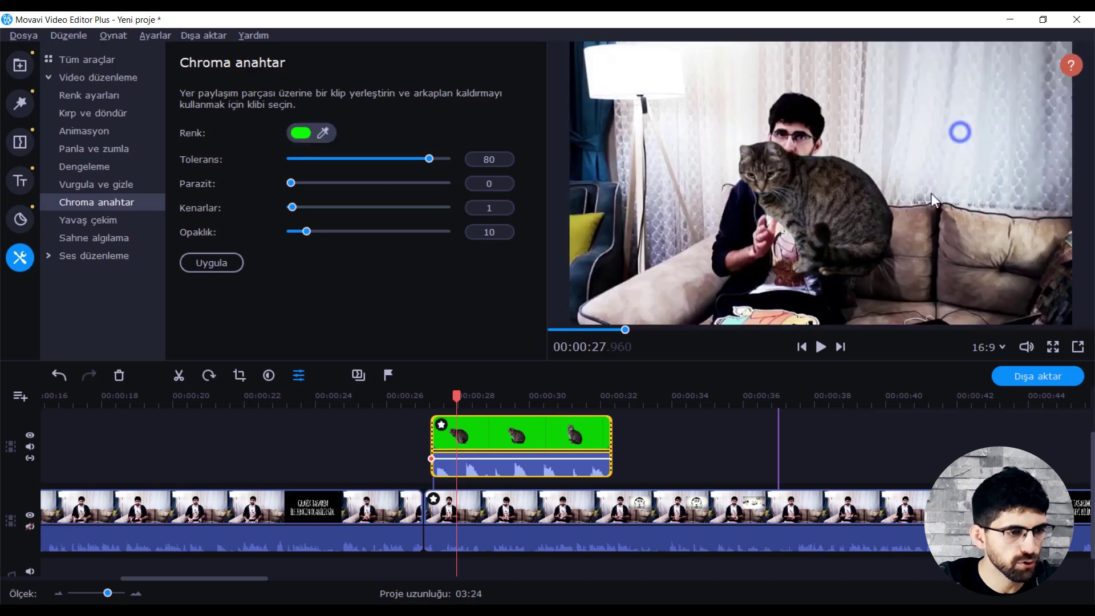
pyautogui.click(847, 173)
pyautogui.moveTo(696, 147); pyautogui.dragTo(712, 121)
pyautogui.moveTo(908, 244); pyautogui.dragTo(956, 295)
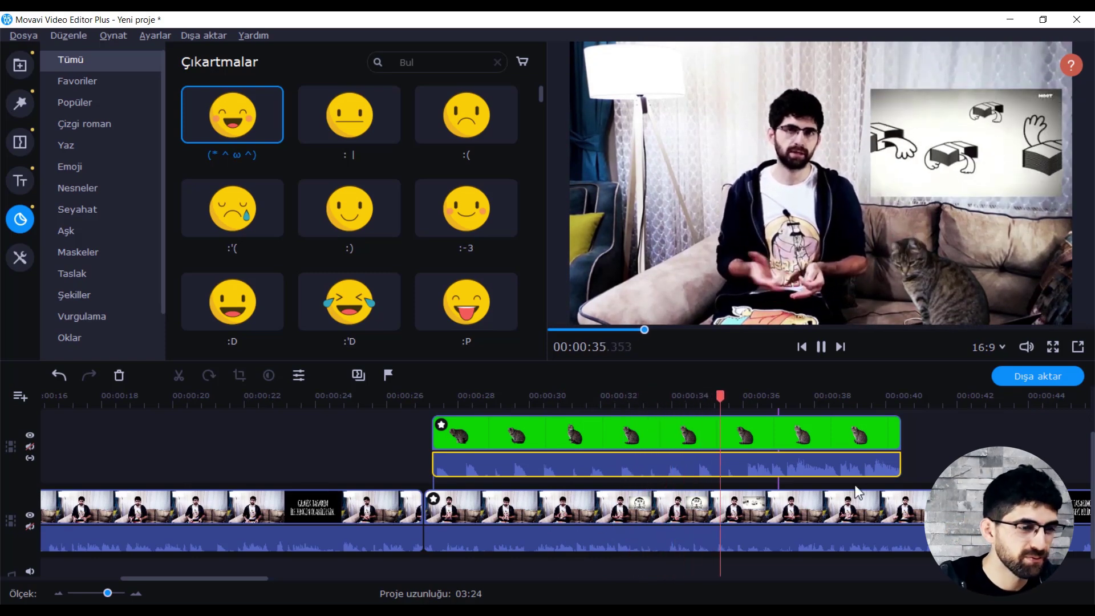
# - Try slowing the second speaker clip to 61% with Yavaş çekim and play it back from about 00:00:32
pyautogui.click(659, 399)
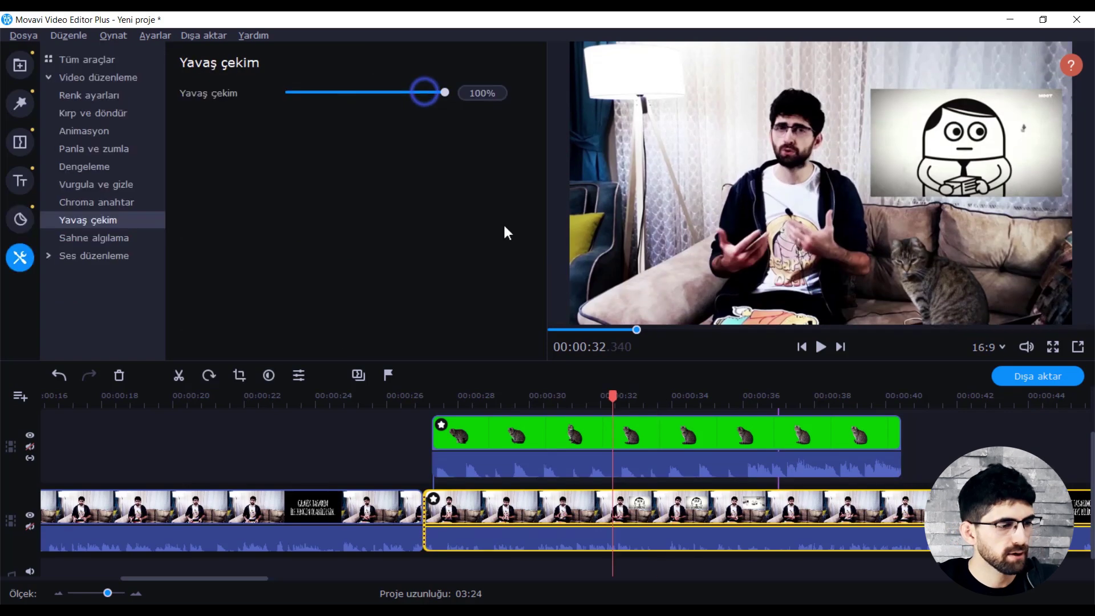
pyautogui.moveTo(431, 90); pyautogui.dragTo(378, 103)
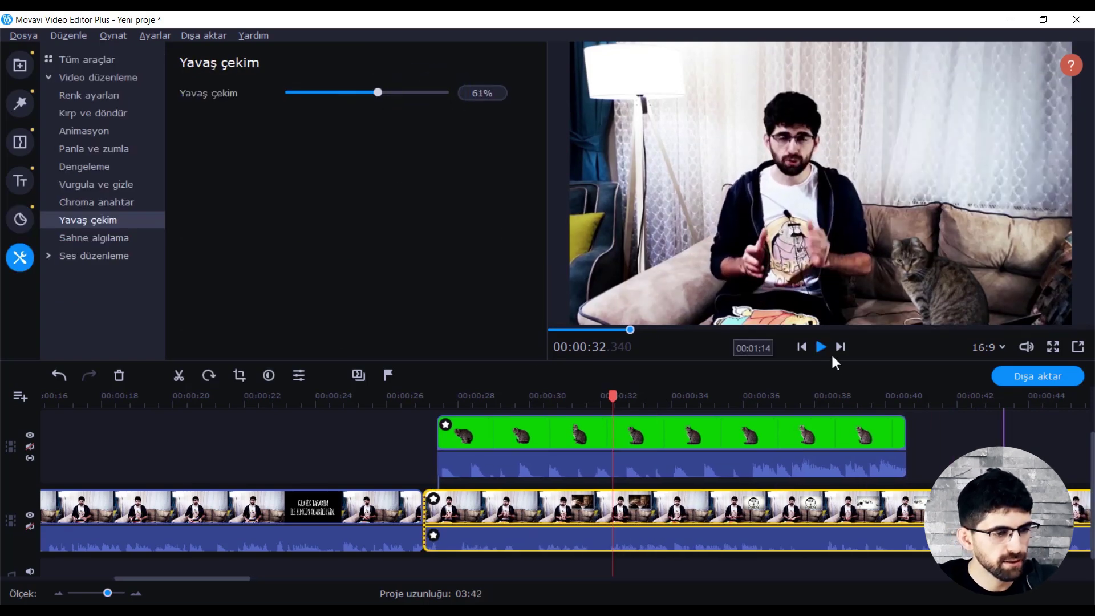
pyautogui.click(821, 347)
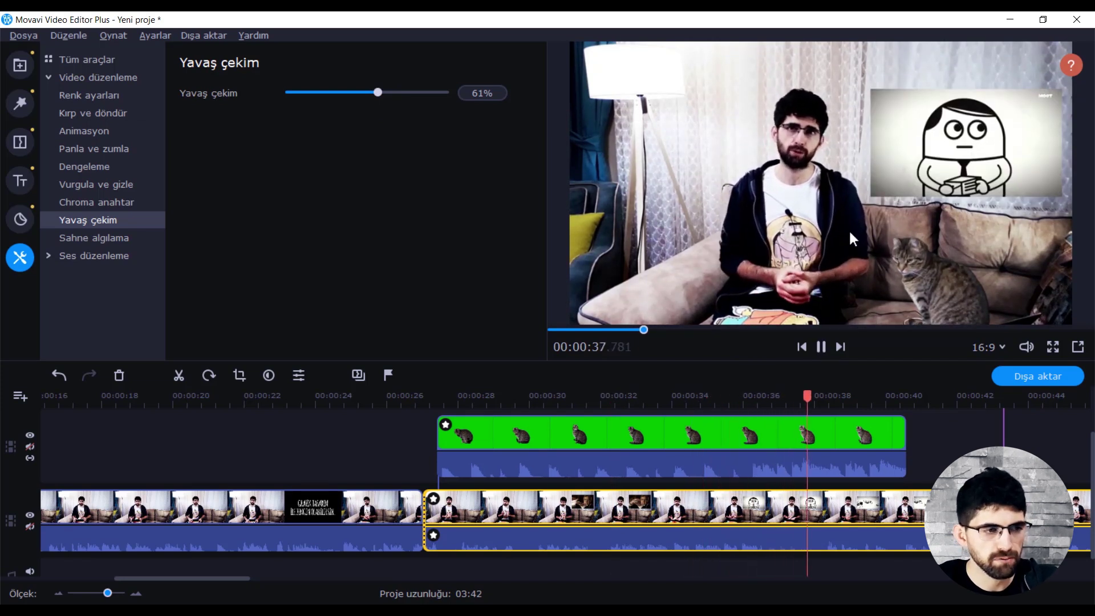
pyautogui.press('space')
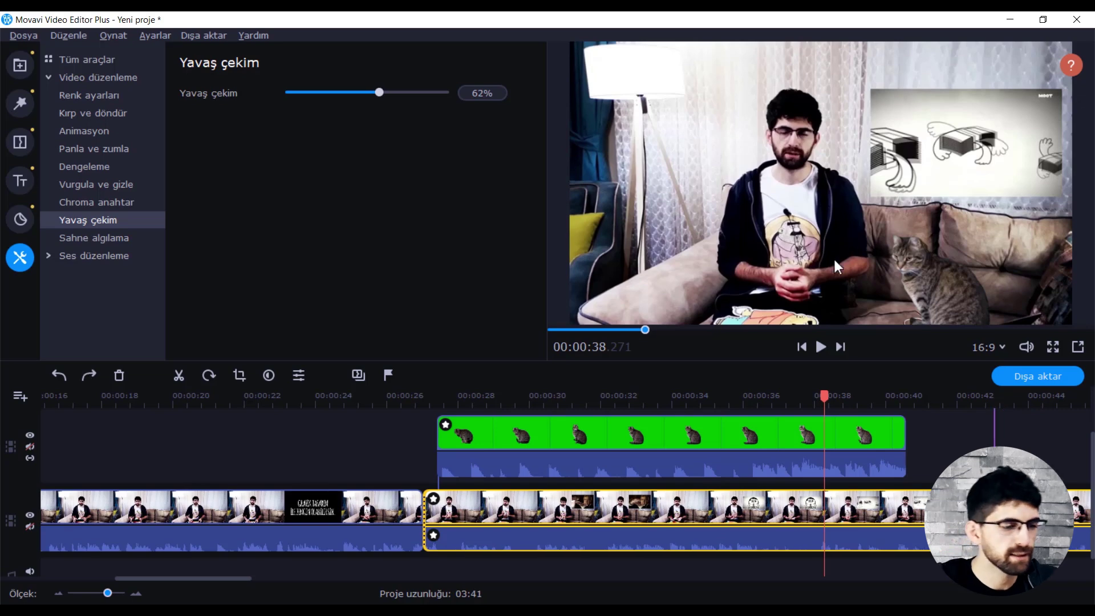
# - Select the second speaker clip's audio, unmute its track, and bring up the Ses düzenleme tools
pyautogui.click(94, 255)
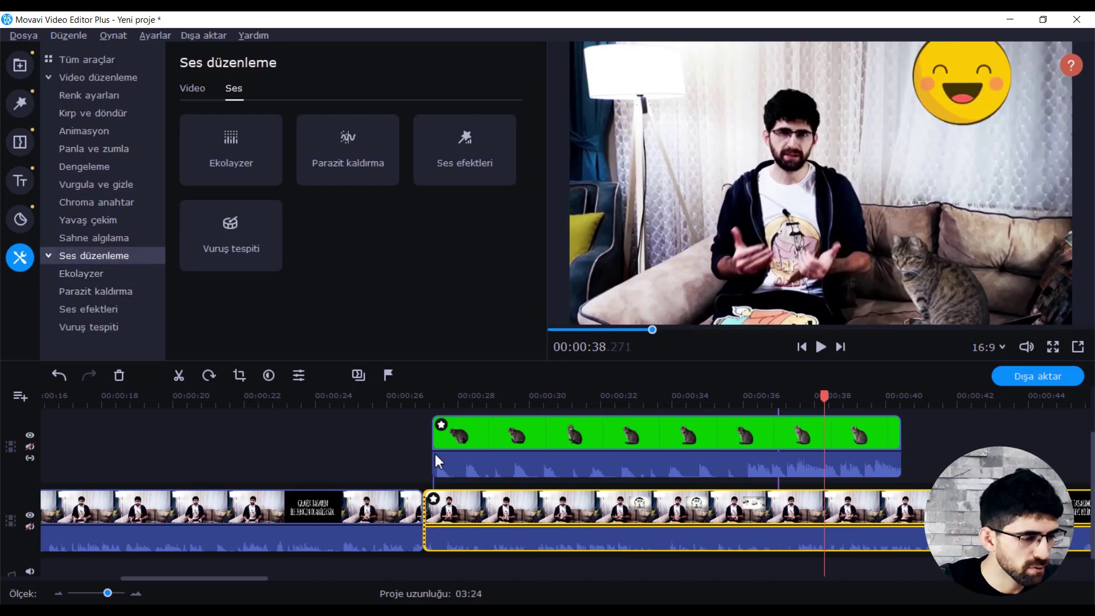
pyautogui.click(589, 539)
pyautogui.click(98, 77)
pyautogui.scroll(-5, 513, 485)
pyautogui.click(445, 508)
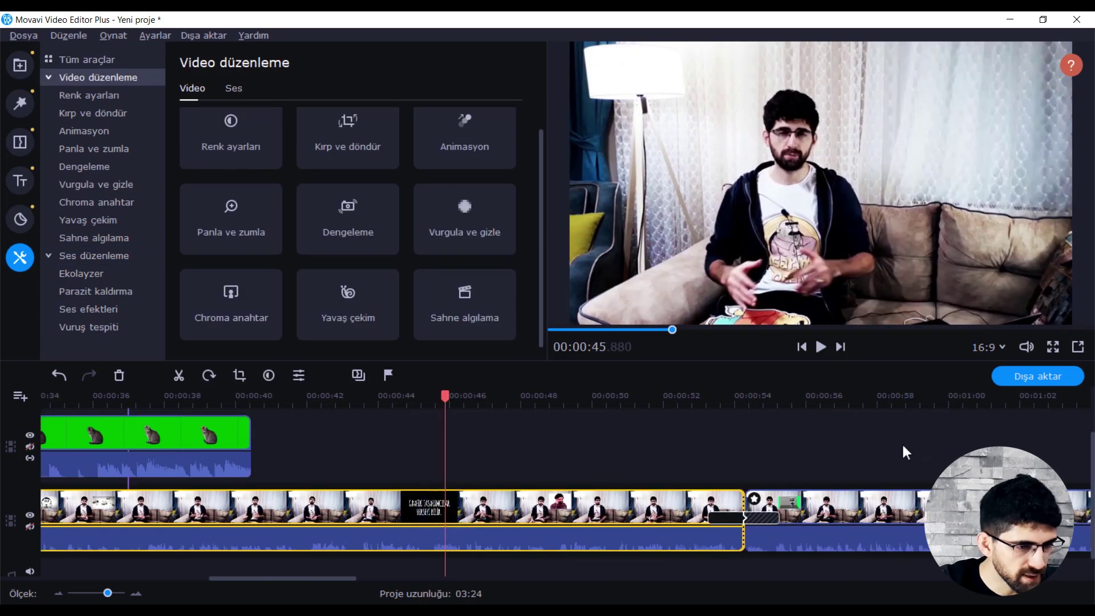
pyautogui.click(570, 539)
pyautogui.scroll(-1, 570, 513)
pyautogui.click(94, 255)
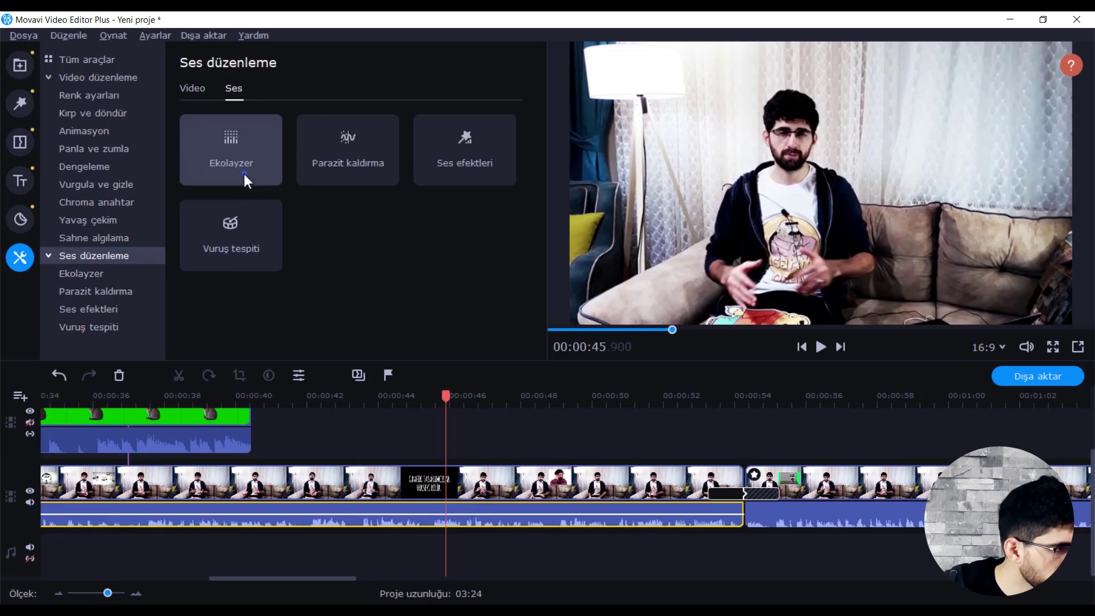
# - Try the Ses güçlendirme equalizer preset on the second speaker clip's audio while playing it from about 00:00:45
pyautogui.click(247, 178)
pyautogui.click(330, 88)
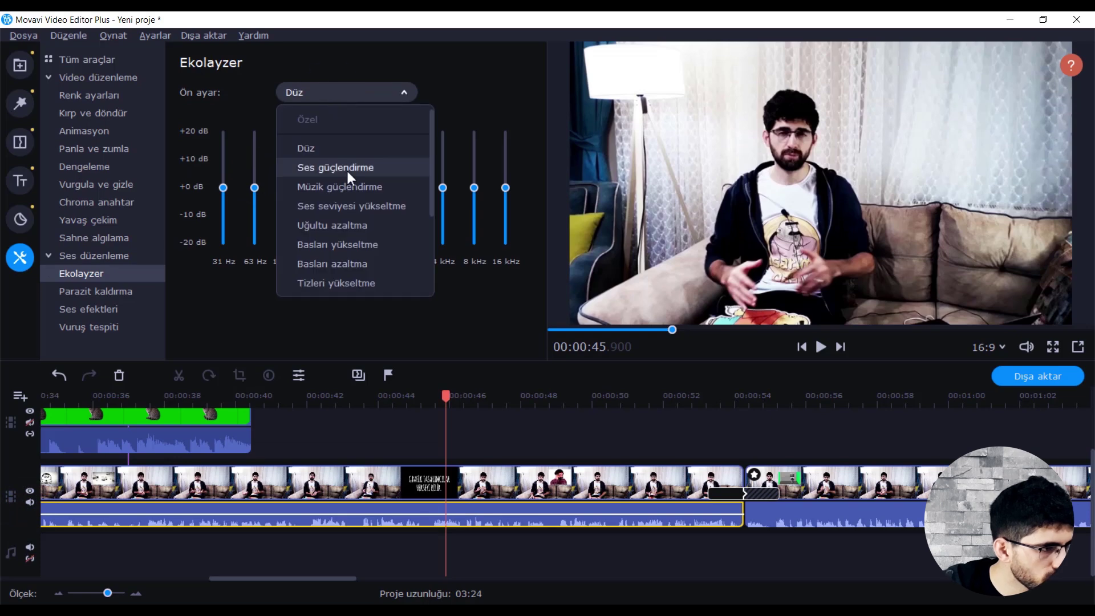
pyautogui.click(340, 92)
pyautogui.press('space')
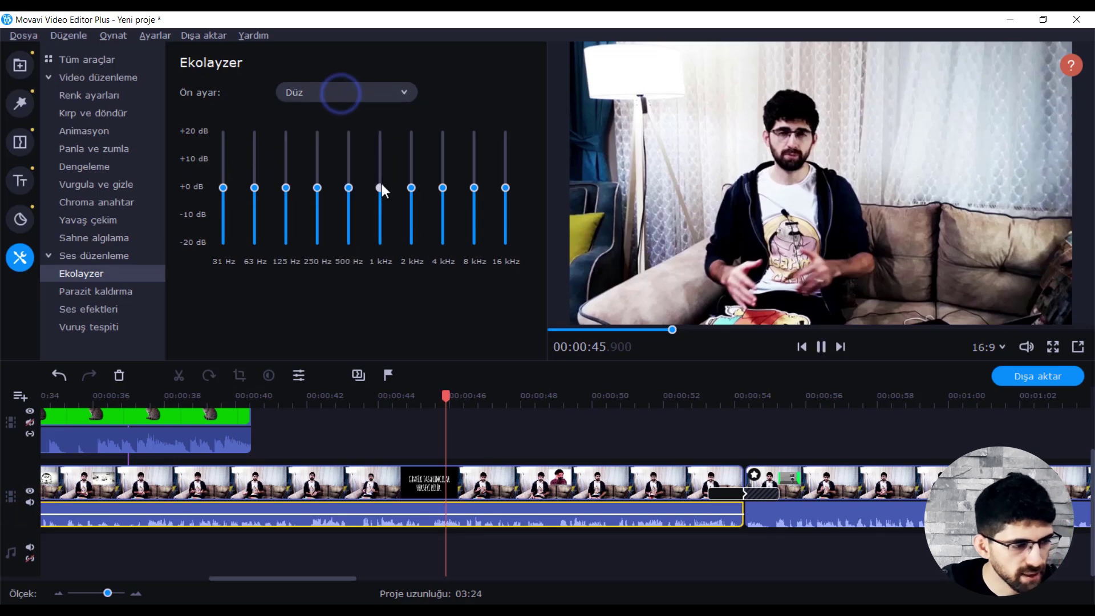
pyautogui.click(353, 92)
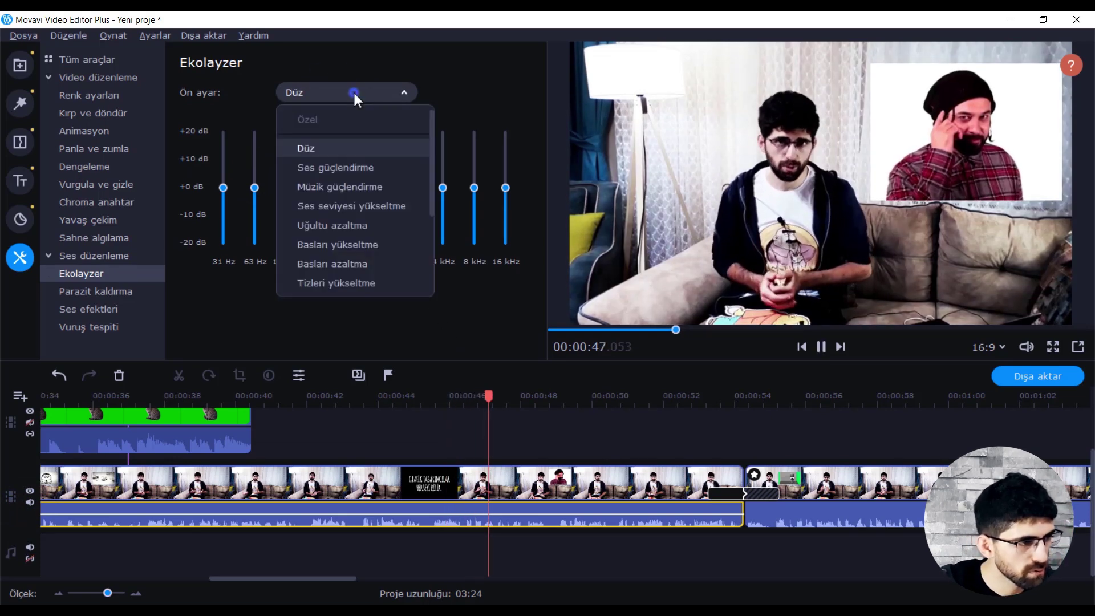
pyautogui.click(350, 166)
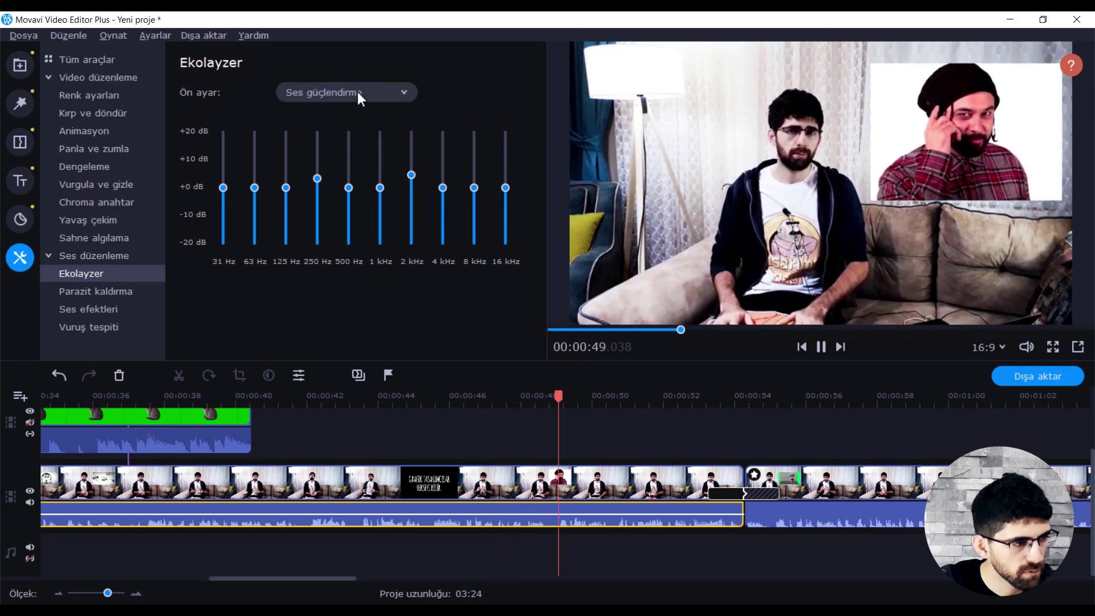
pyautogui.press('space')
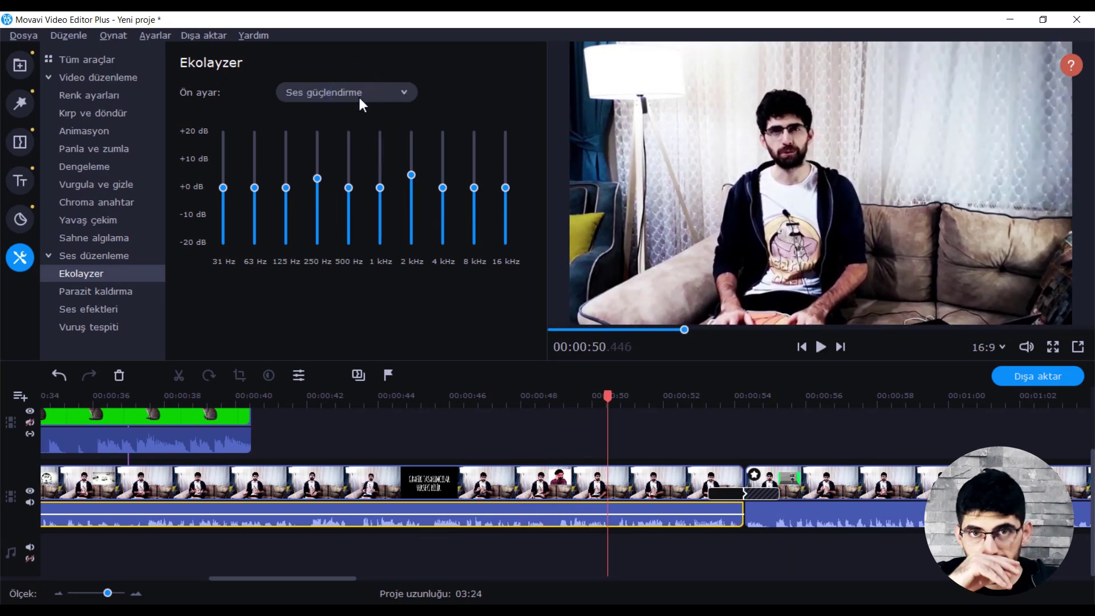
# - Apply the Müzik güçlendirme equalizer preset to the second speaker clip's audio and look through the remaining presets
pyautogui.click(358, 95)
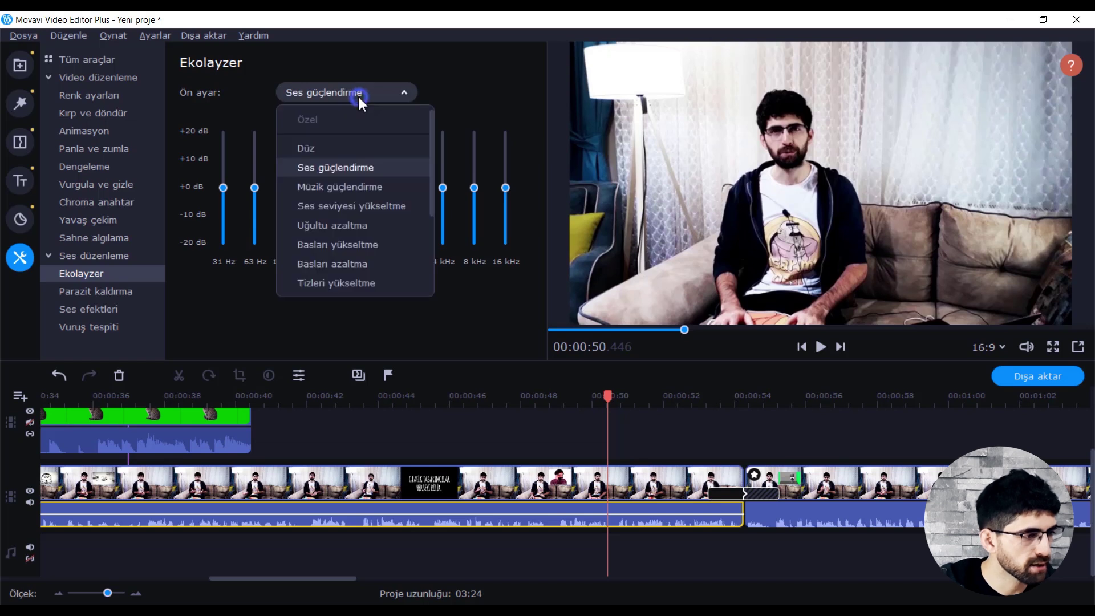
pyautogui.click(362, 192)
pyautogui.scroll(-3, 361, 217)
pyautogui.scroll(3, 368, 228)
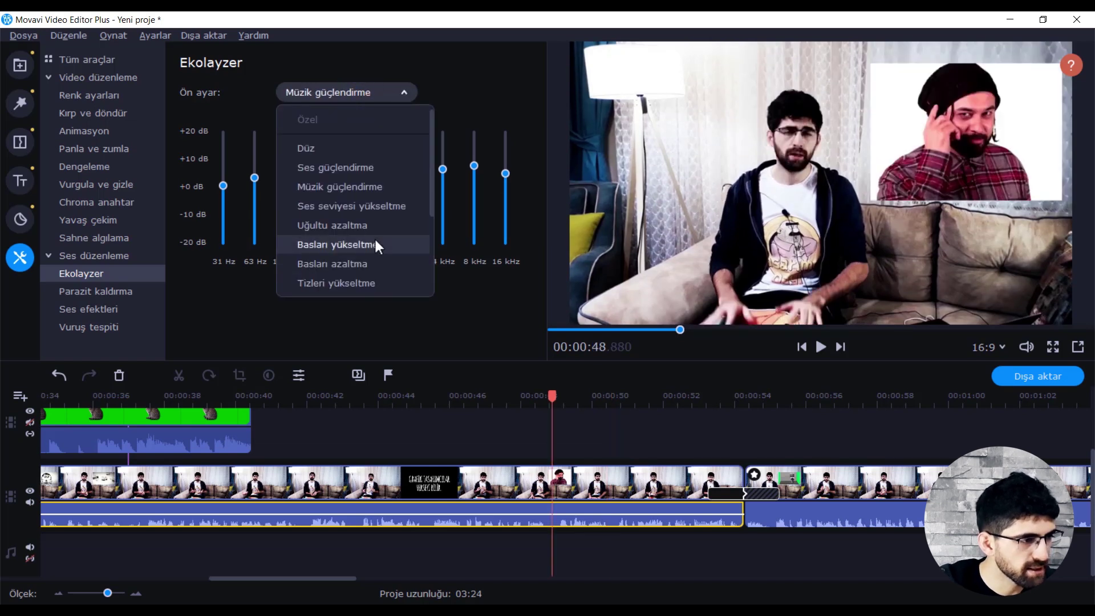
# - Open the Parazit kaldırma noise removal settings for the second speaker clip's audio
pyautogui.click(108, 275)
pyautogui.click(102, 255)
pyautogui.click(97, 291)
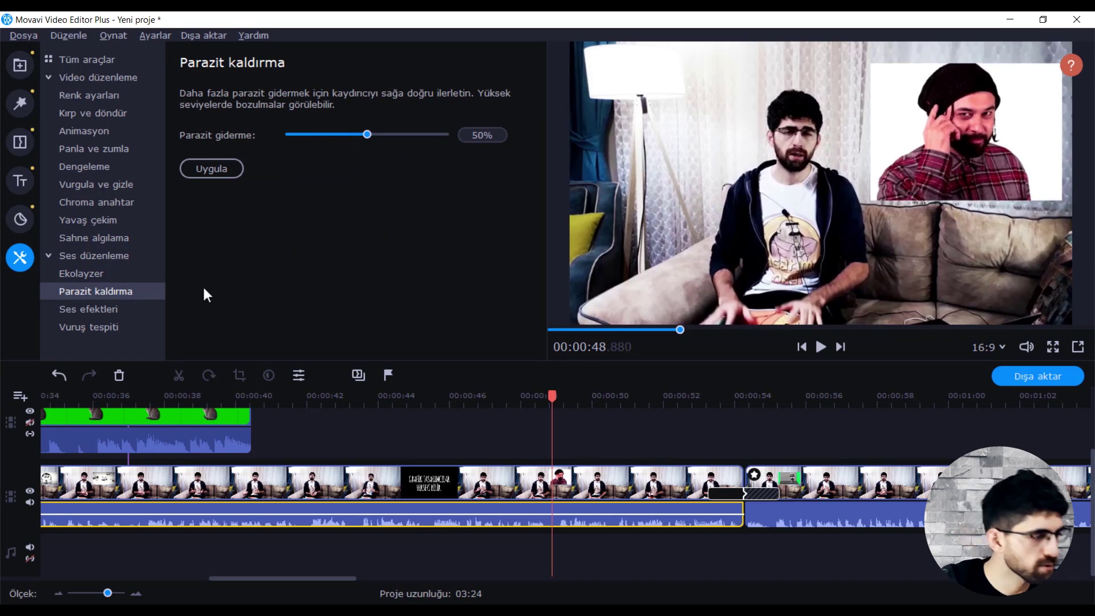
# - Try the Telefon sound effect on the second speaker clip's audio and play it back from about 00:00:48
pyautogui.click(108, 308)
pyautogui.click(262, 93)
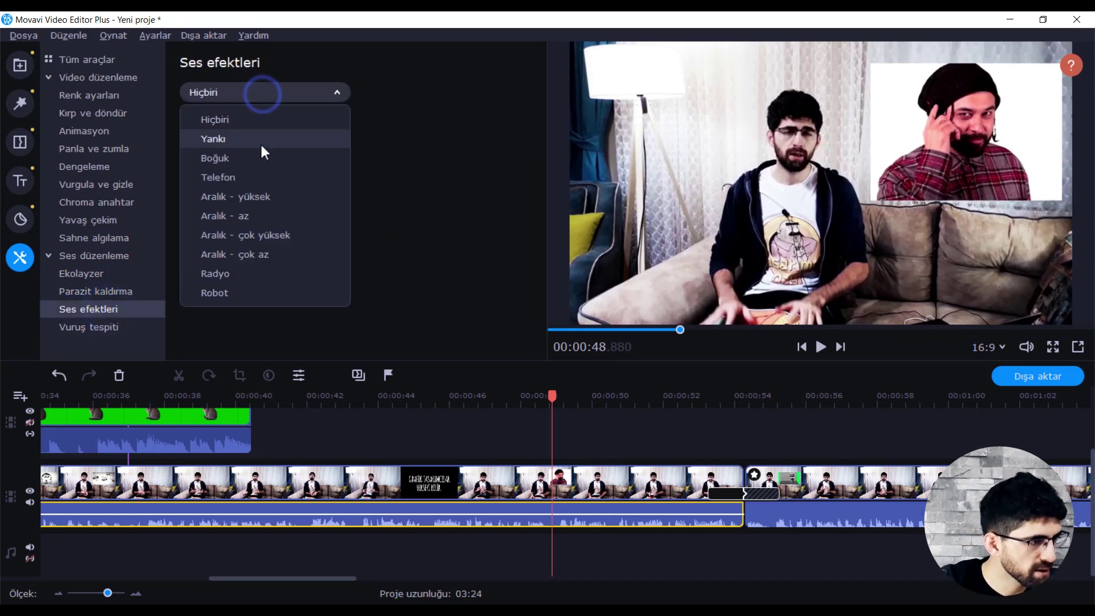
pyautogui.click(259, 174)
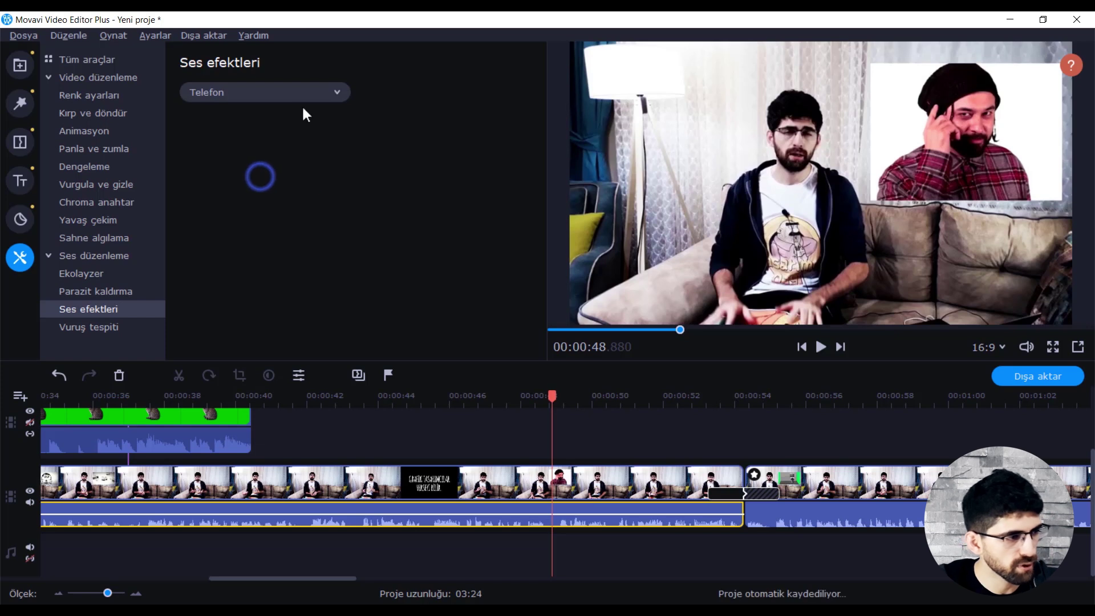
pyautogui.press('space')
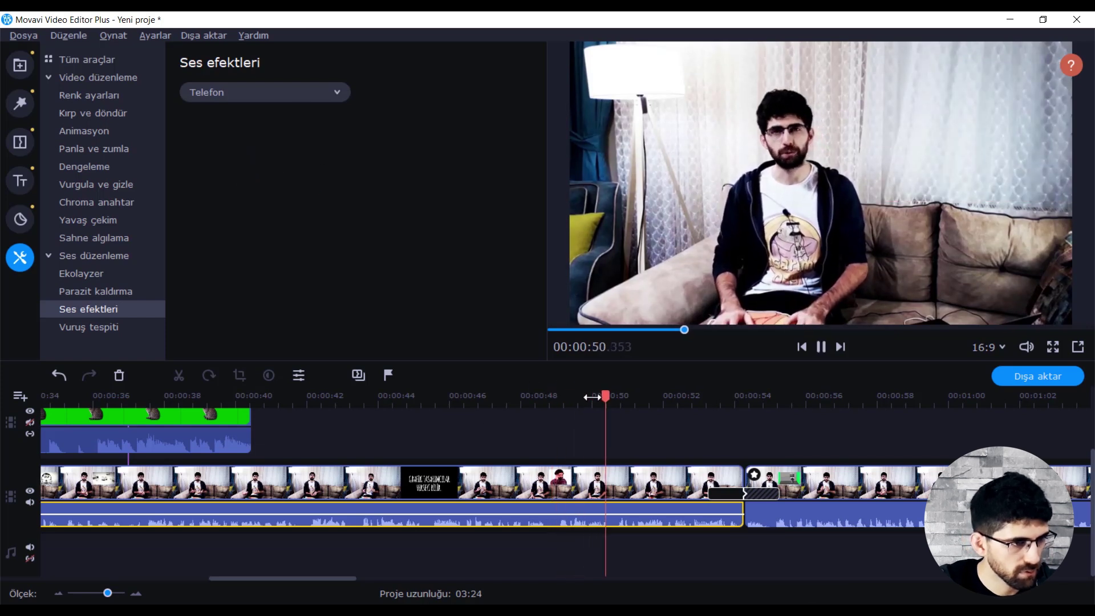
# - Change the second speaker clip's sound effect to Radyo and play it back from about 00:00:42
pyautogui.click(311, 395)
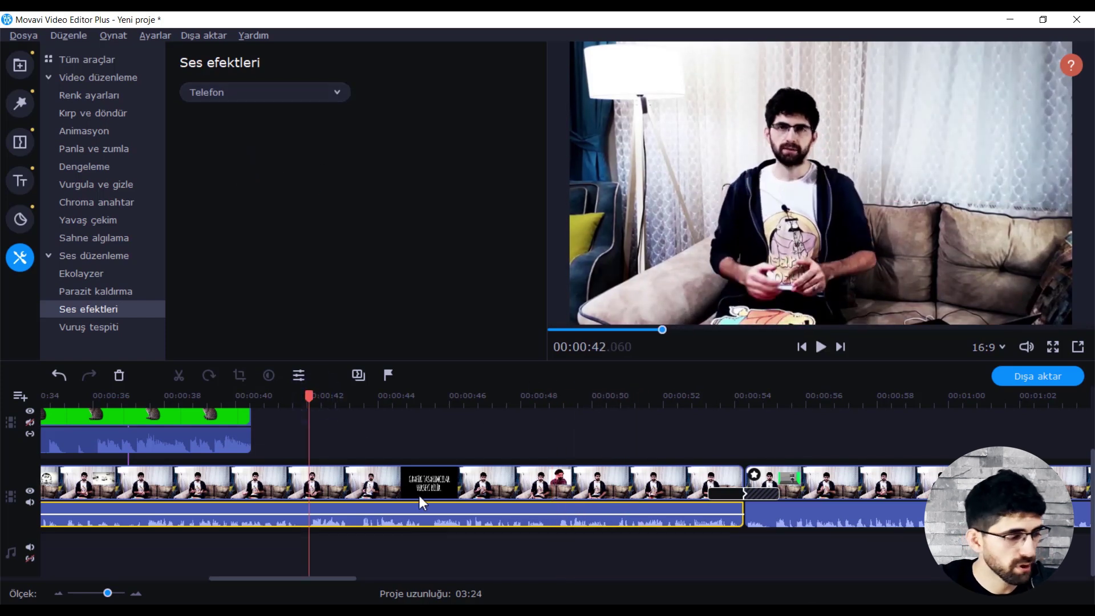
pyautogui.press('Down')
pyautogui.press('space')
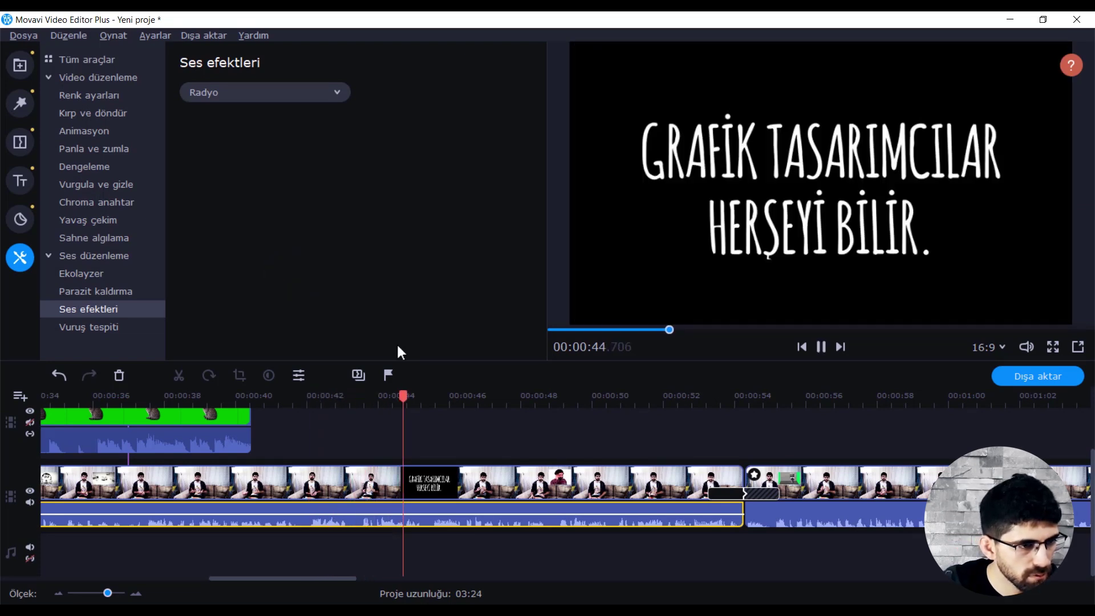
pyautogui.press('space')
# - Open the video export settings and look through the audio, device and video file format presets
pyautogui.click(20, 64)
pyautogui.click(204, 36)
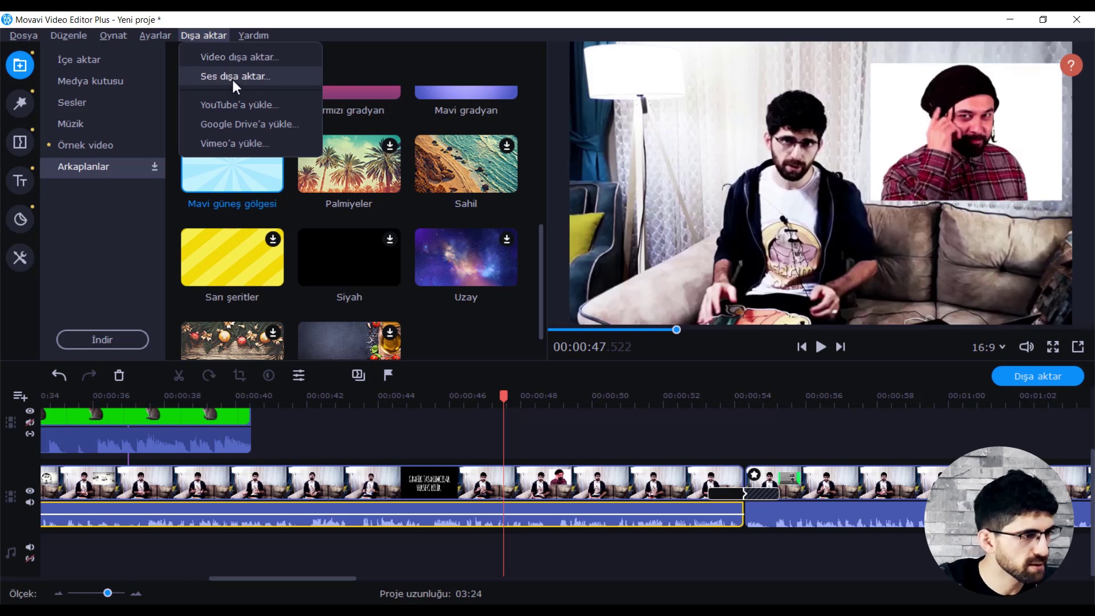
pyautogui.click(234, 57)
pyautogui.click(254, 248)
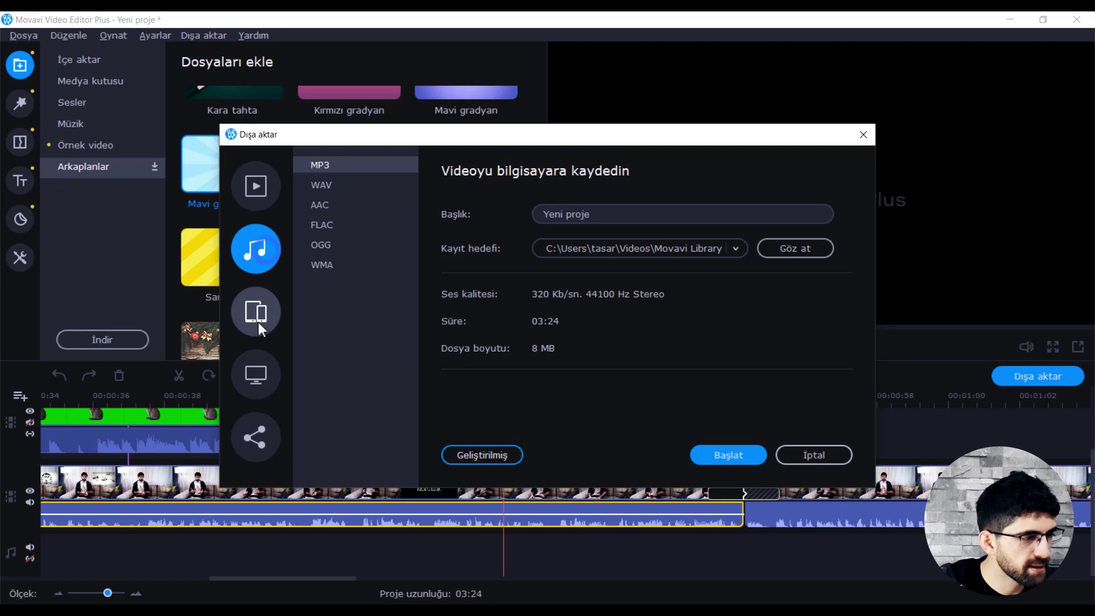
pyautogui.click(259, 313)
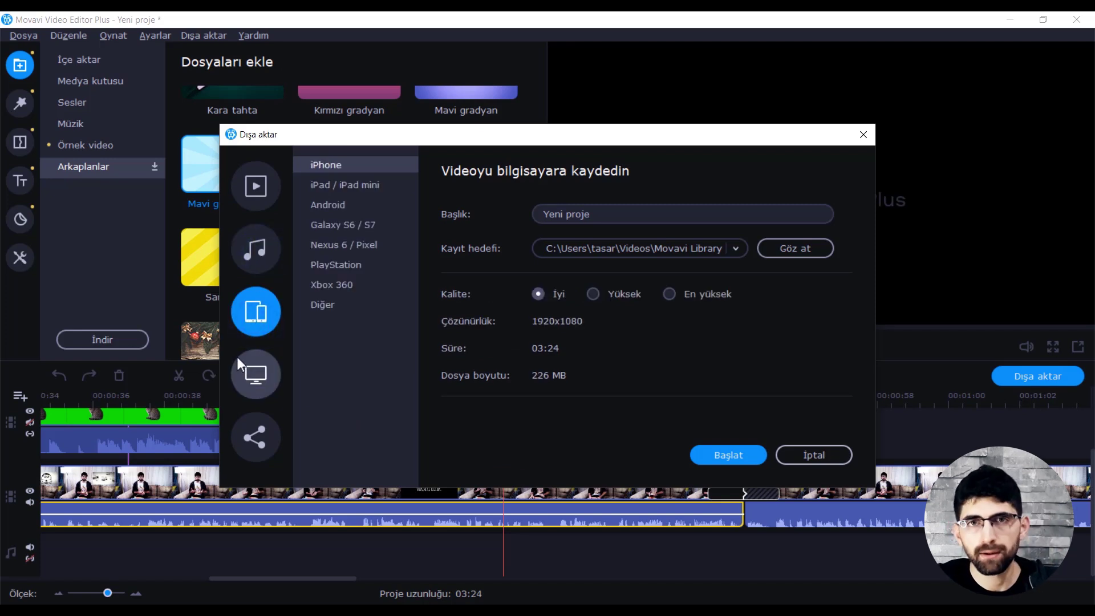
pyautogui.click(255, 185)
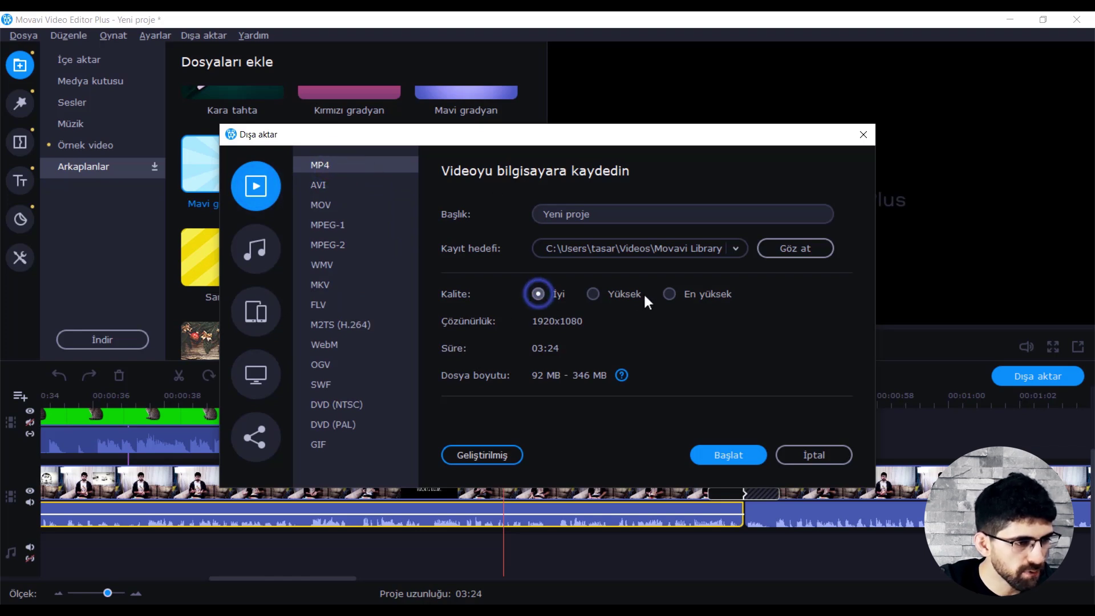
# - Review the advanced MP4 export settings, accept them and start saving the video to the Desktop
pyautogui.click(678, 292)
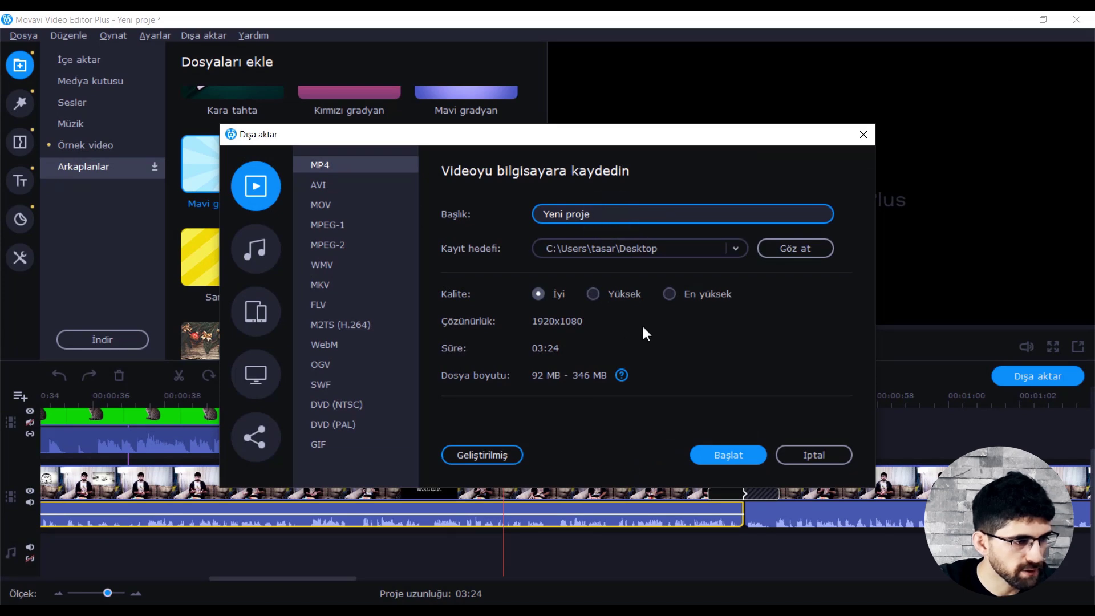
pyautogui.click(490, 454)
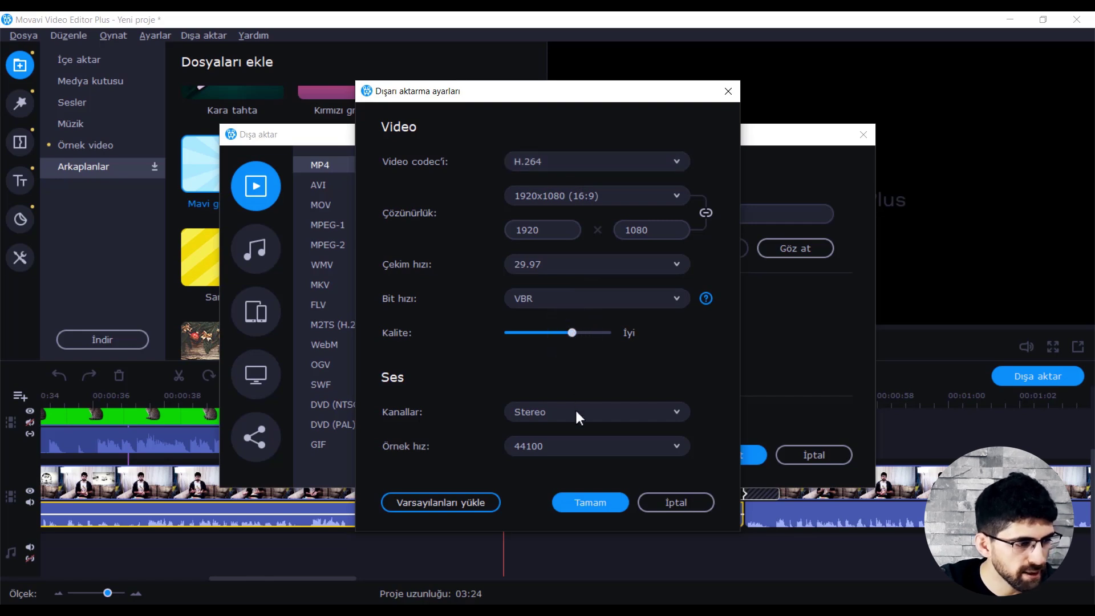
pyautogui.click(621, 502)
pyautogui.click(723, 456)
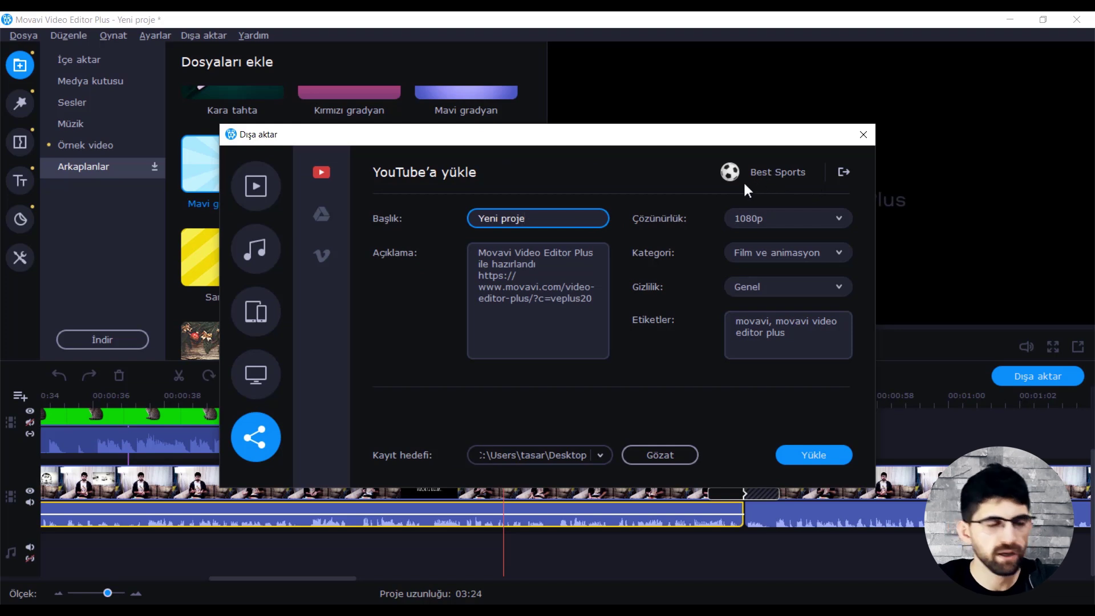
# - Title the YouTube upload "Movavi Video Editor" and check its description and resolution options
pyautogui.tripleClick(551, 217)
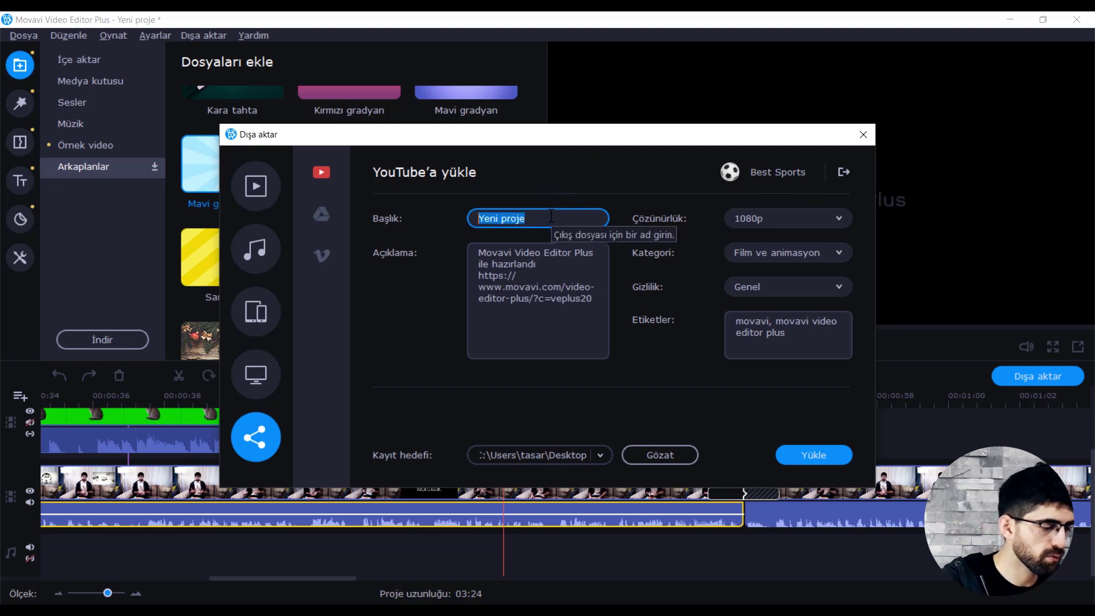
pyautogui.write('Movavi Video Editor')
pyautogui.moveTo(485, 250); pyautogui.dragTo(562, 305)
pyautogui.click(562, 305)
pyautogui.click(791, 217)
pyautogui.click(787, 221)
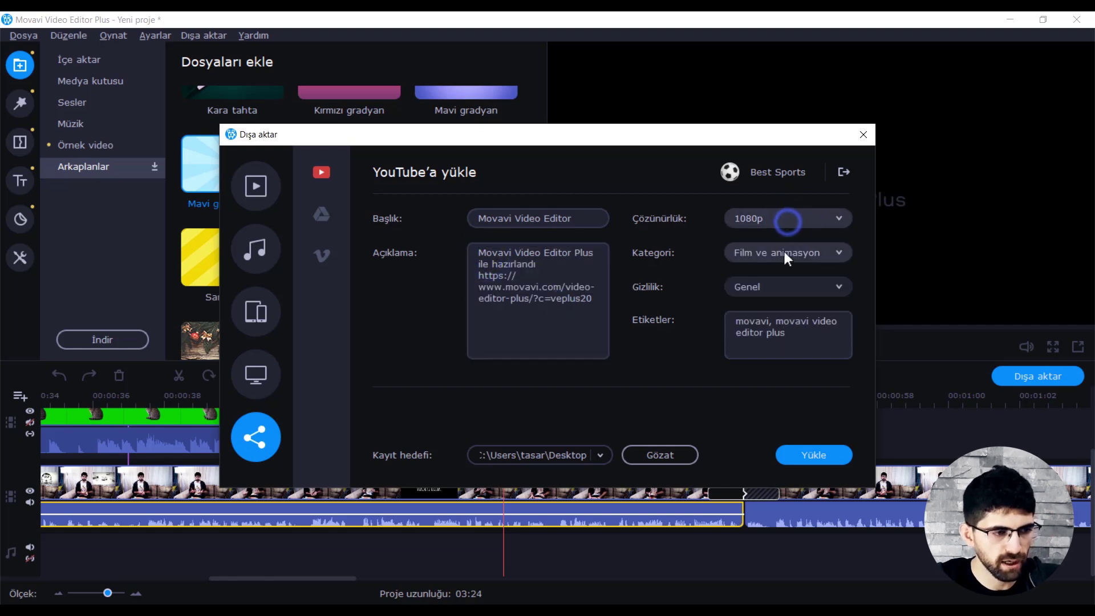
# - Check the category, privacy and tag settings of the YouTube upload
pyautogui.click(743, 252)
pyautogui.click(743, 254)
pyautogui.click(754, 283)
pyautogui.click(744, 285)
pyautogui.tripleClick(804, 331)
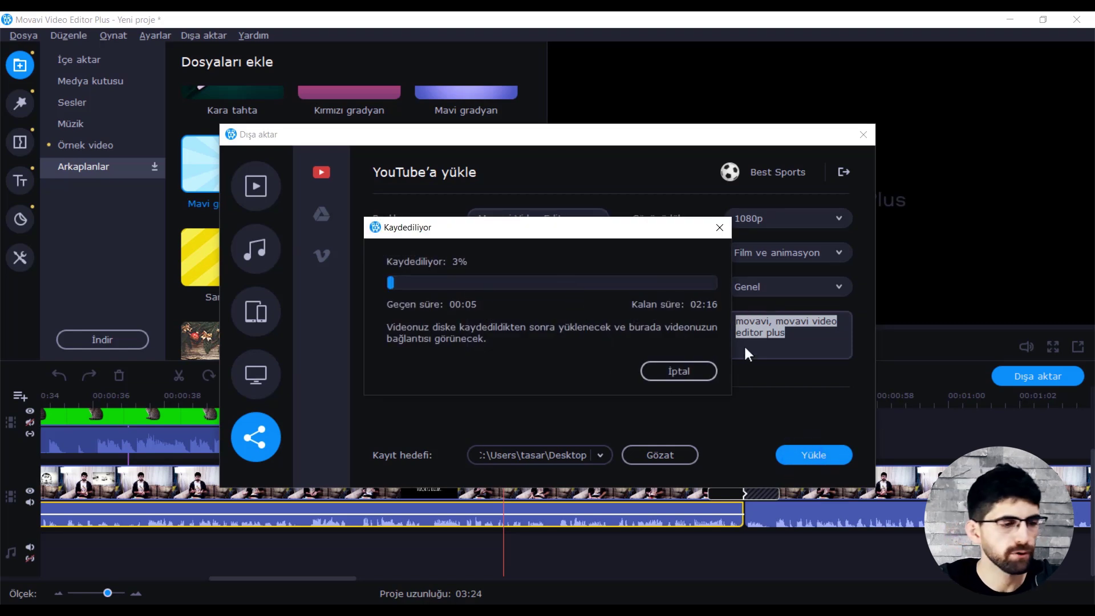
# - Cancel saving the YouTube video and view the Google Drive and Vimeo upload options
pyautogui.click(678, 371)
pyautogui.click(321, 214)
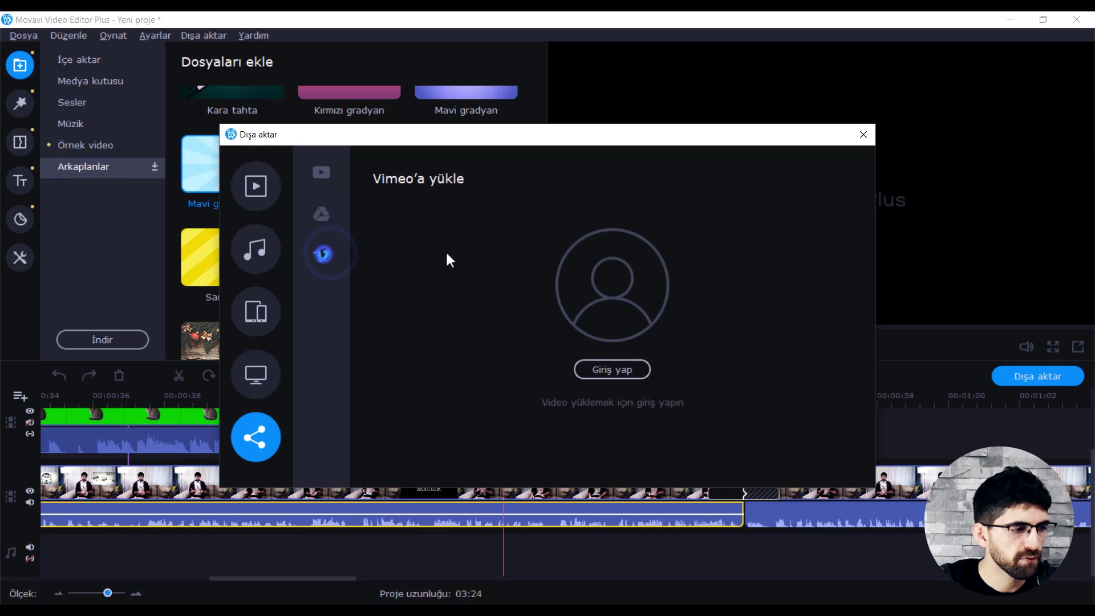